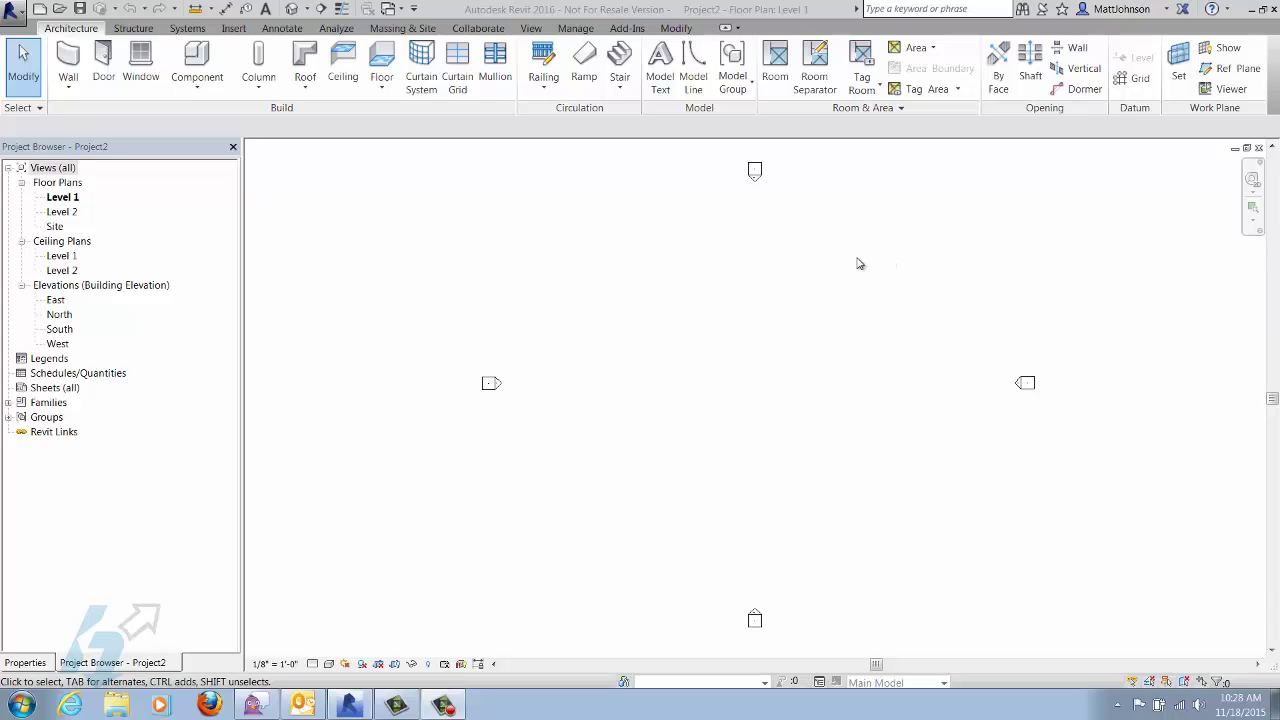
Step: Draw a straight horizontal wall about 38' long between the elevation markers on the Level 1 plan
{"action": "left_click", "coordinate": [78, 66]}
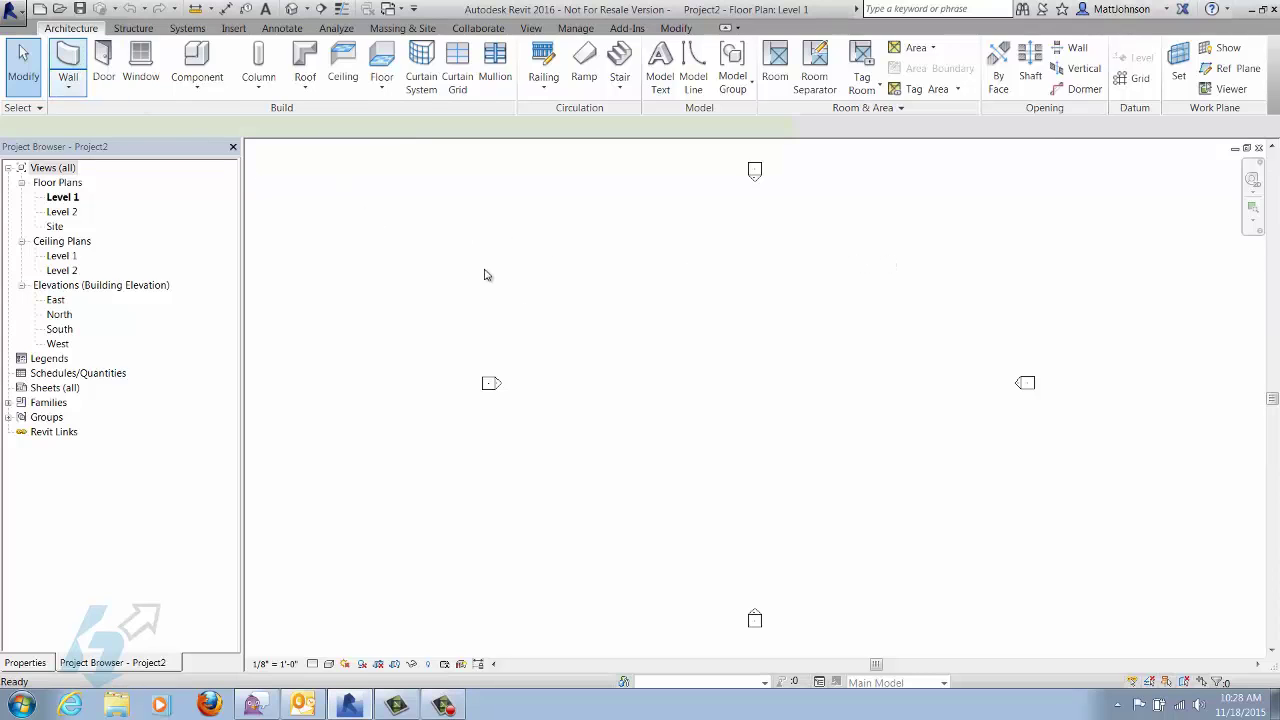
{"action": "left_click", "coordinate": [648, 361]}
{"action": "left_click", "coordinate": [771, 362]}
{"action": "key", "text": "Escape"}
{"action": "key", "text": "Escape"}
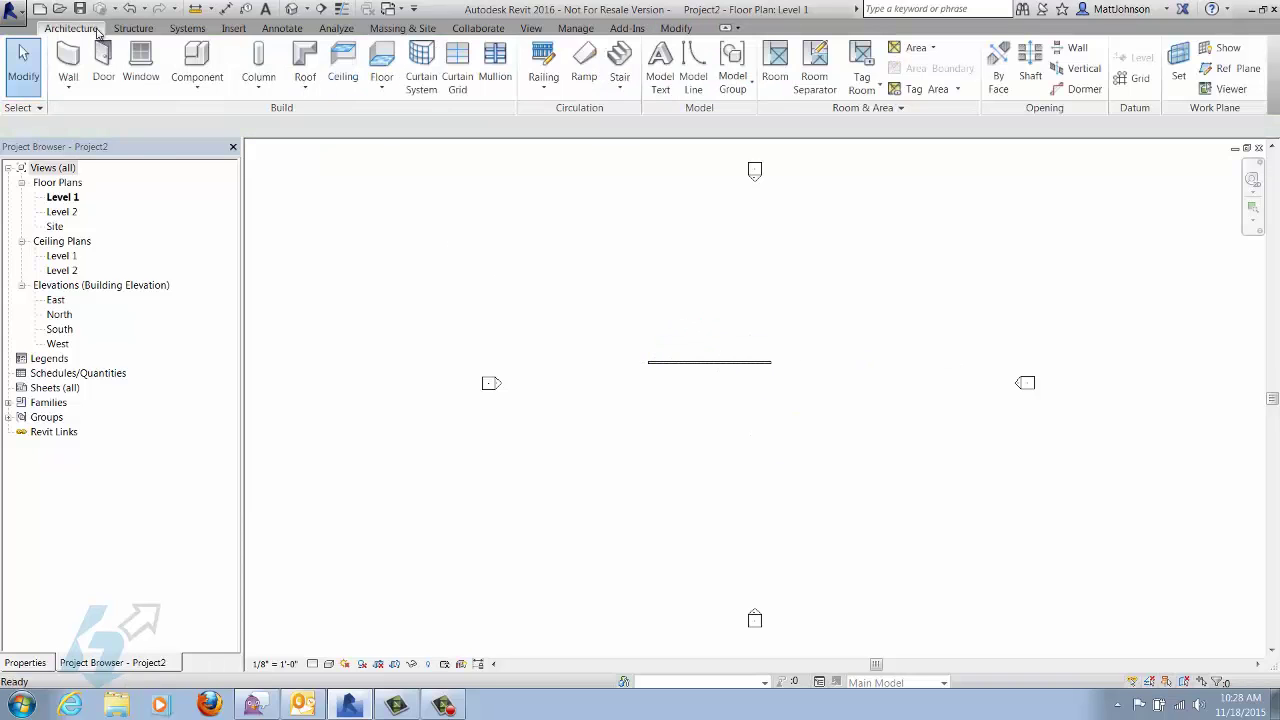
Step: Place four doors along the wall, about 7' apart, with the first about 11' from the wall's left end
{"action": "left_click", "coordinate": [104, 62]}
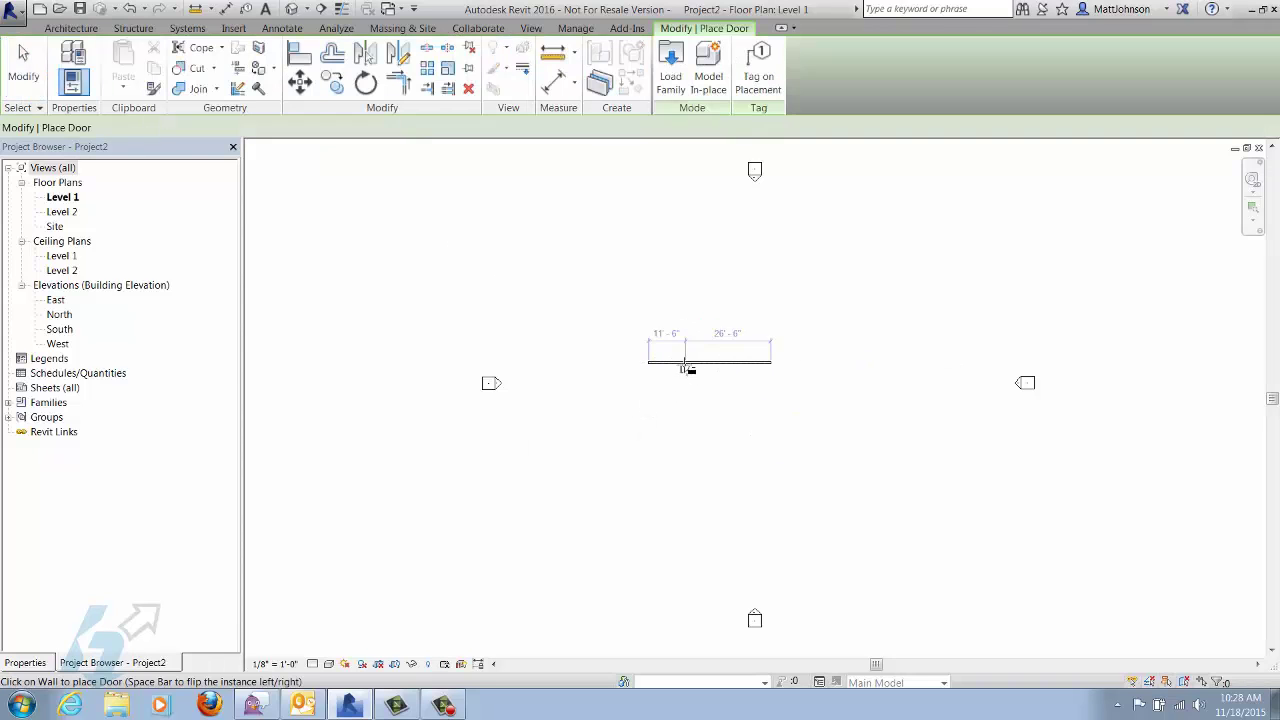
{"action": "scroll", "coordinate": [709, 373], "scroll_direction": "up", "scroll_amount": 3}
{"action": "scroll", "coordinate": [709, 373], "scroll_direction": "up", "scroll_amount": 3}
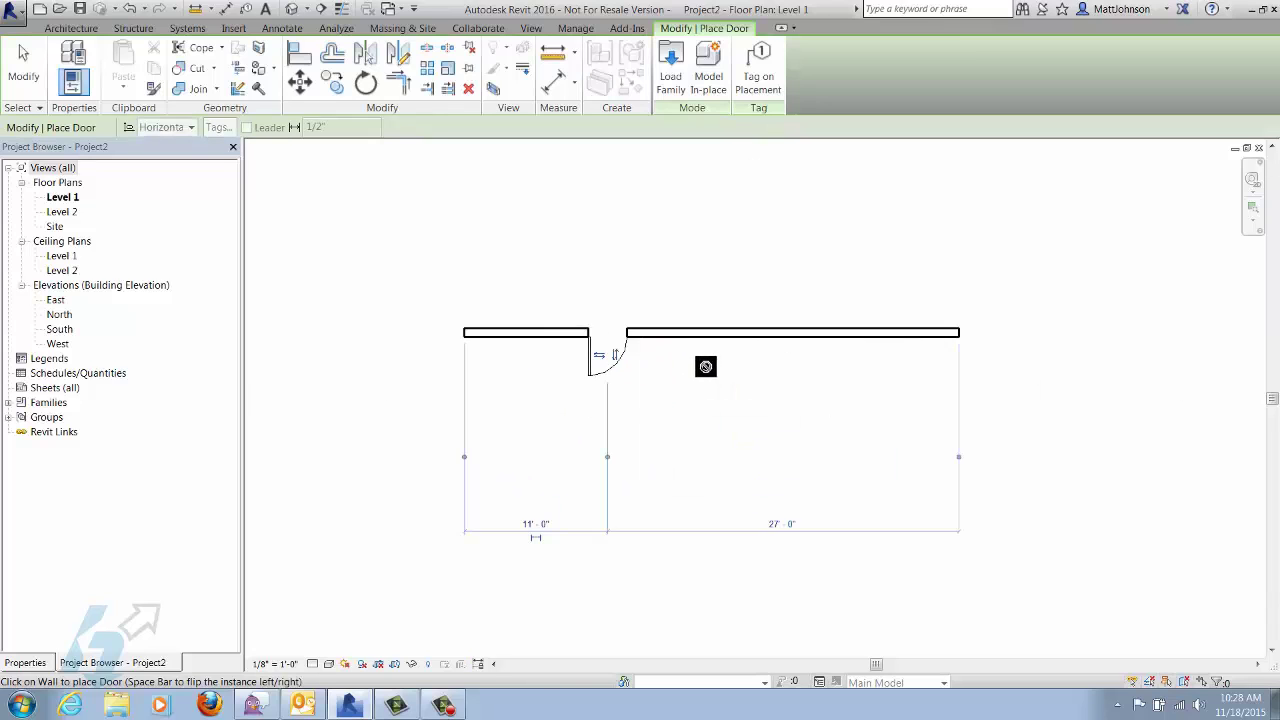
{"action": "left_click", "coordinate": [690, 342]}
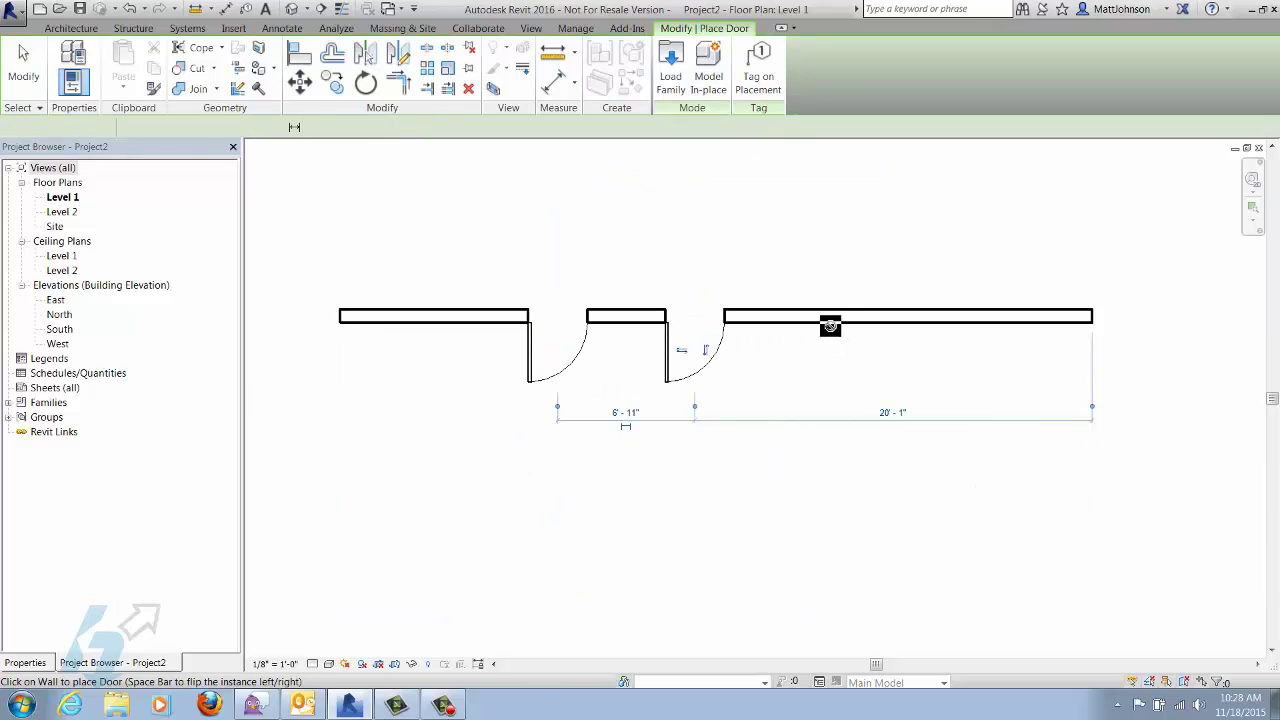
{"action": "left_click", "coordinate": [834, 330]}
{"action": "left_click", "coordinate": [974, 327]}
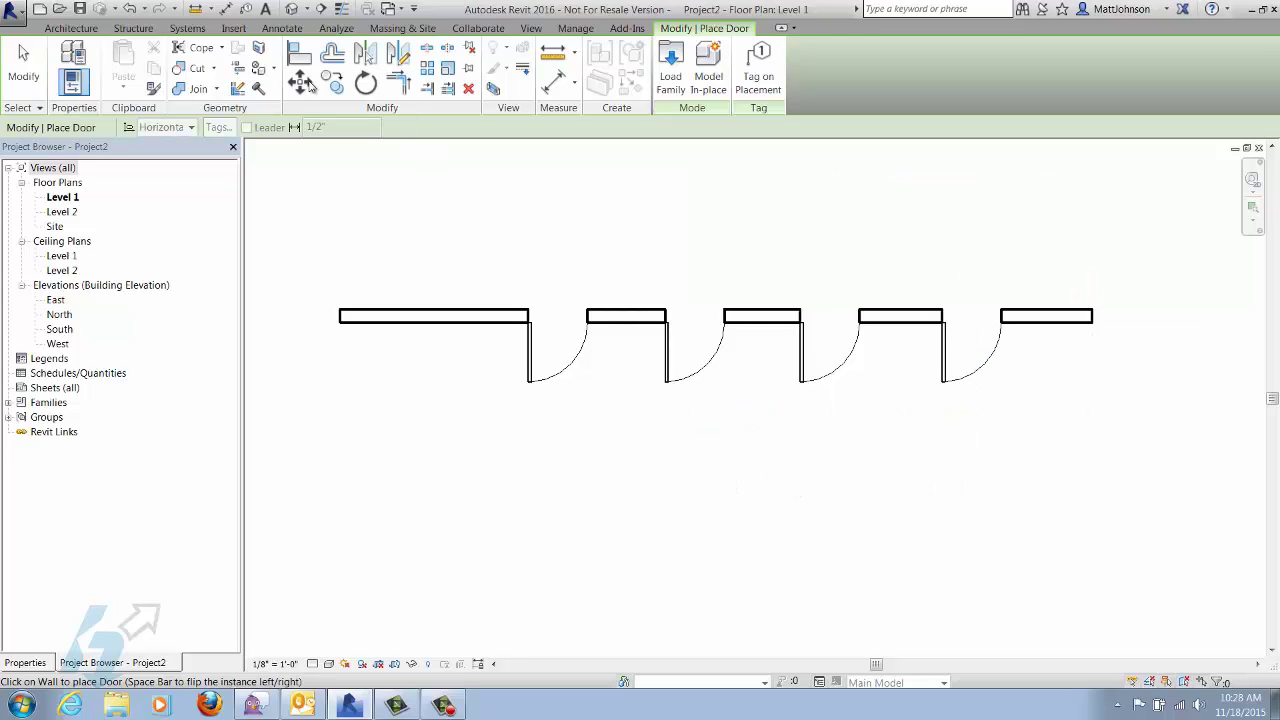
Step: Tag all untagged doors in the current view with the Door Tag, horizontal and without leaders
{"action": "left_click", "coordinate": [282, 29]}
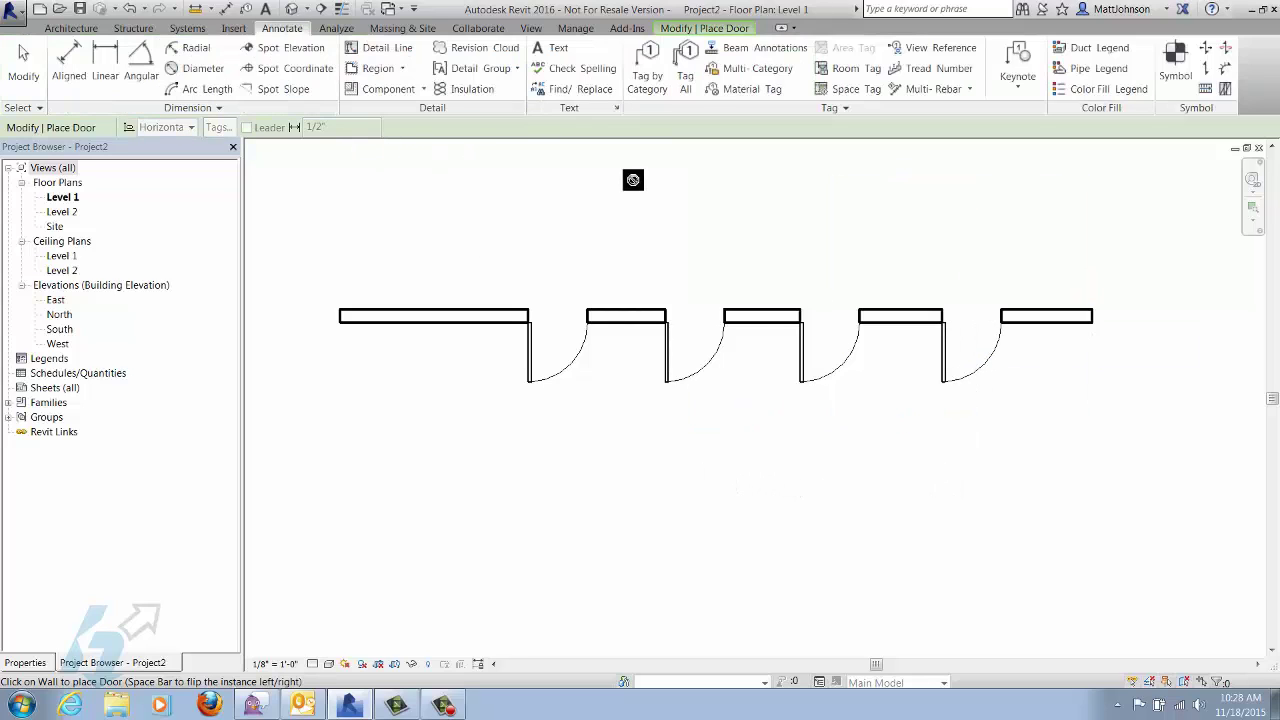
{"action": "left_click", "coordinate": [686, 82]}
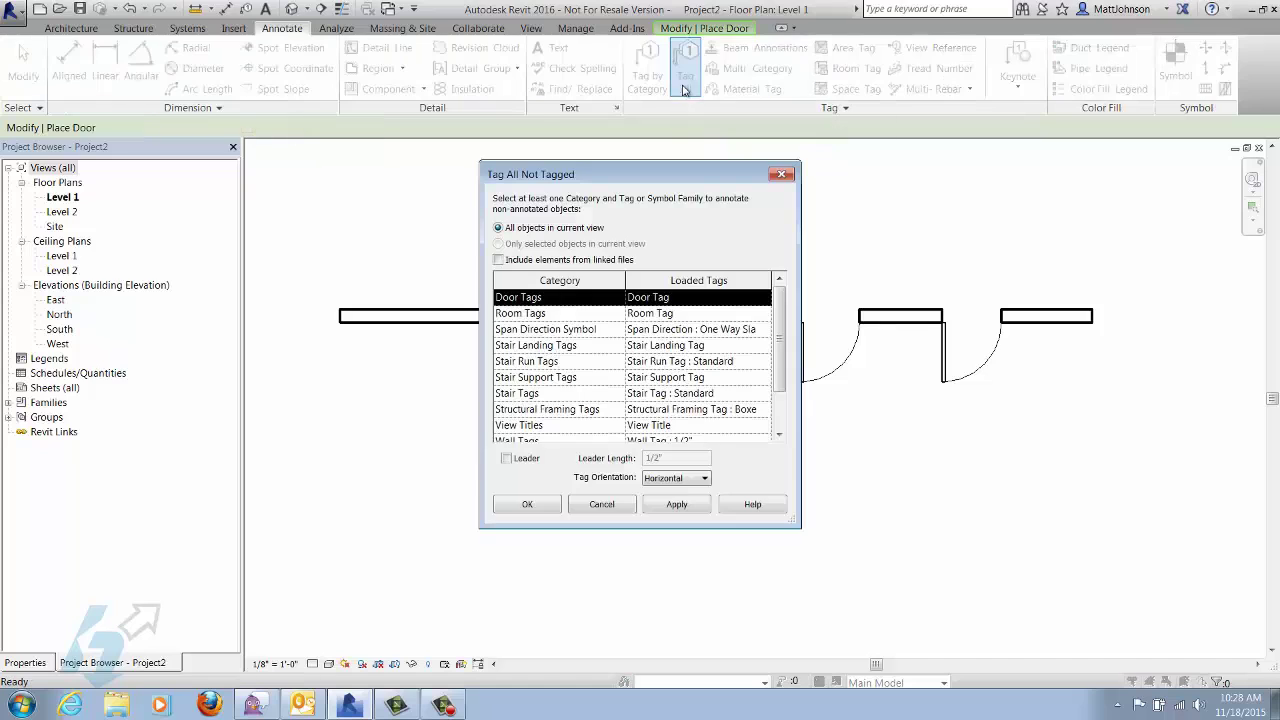
{"action": "left_click", "coordinate": [677, 504]}
{"action": "left_click", "coordinate": [527, 504]}
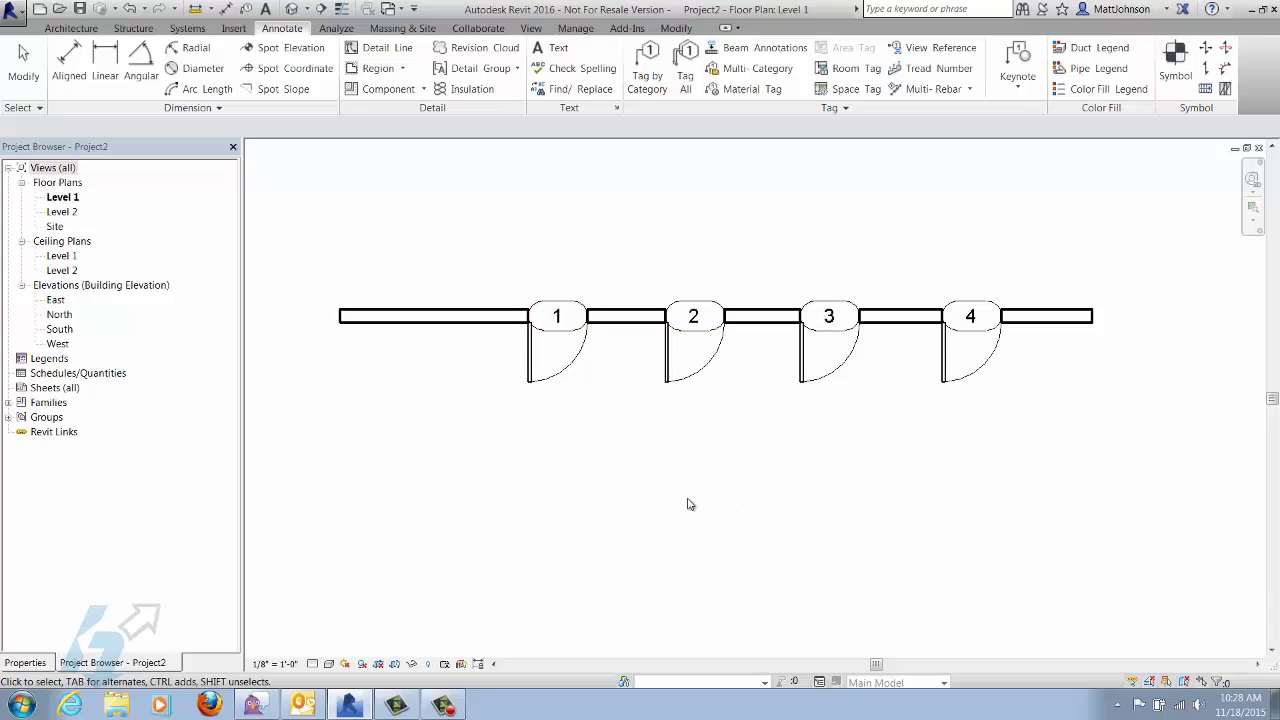
Step: Create a building-component schedule for the Doors category, named Door Schedule, in the New Construction phase
{"action": "right_click", "coordinate": [116, 376]}
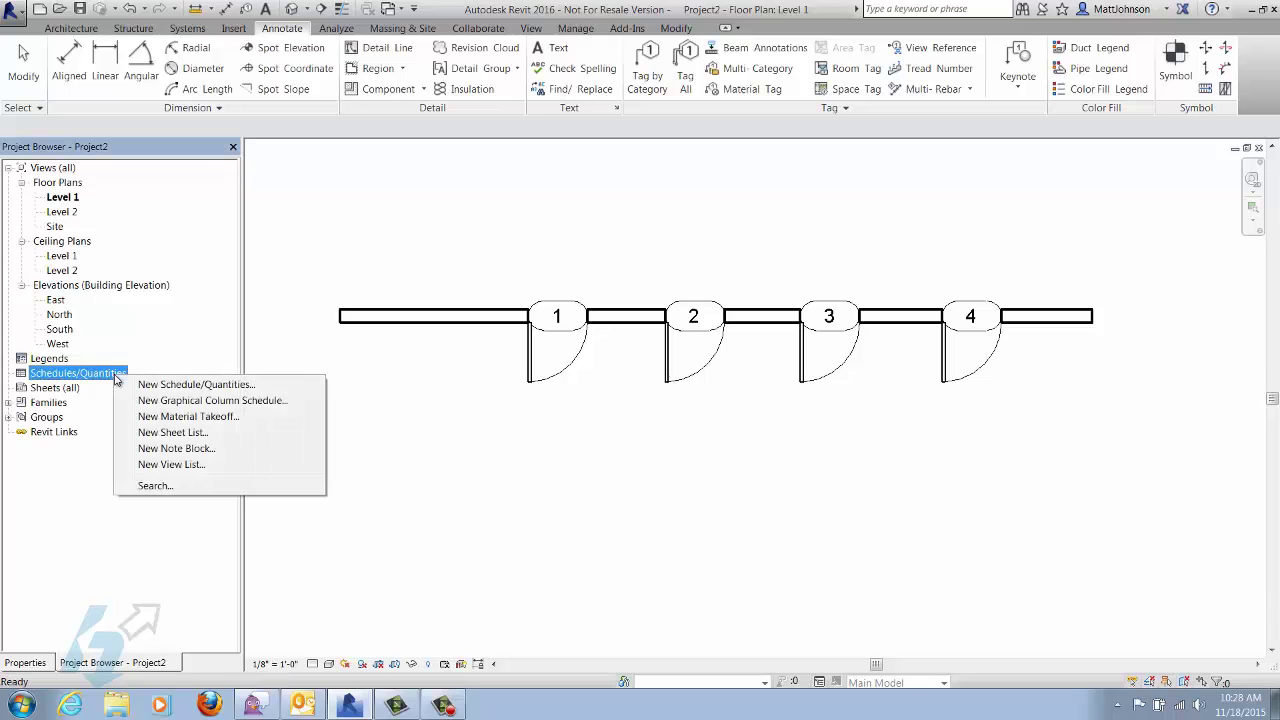
{"action": "left_click", "coordinate": [160, 384]}
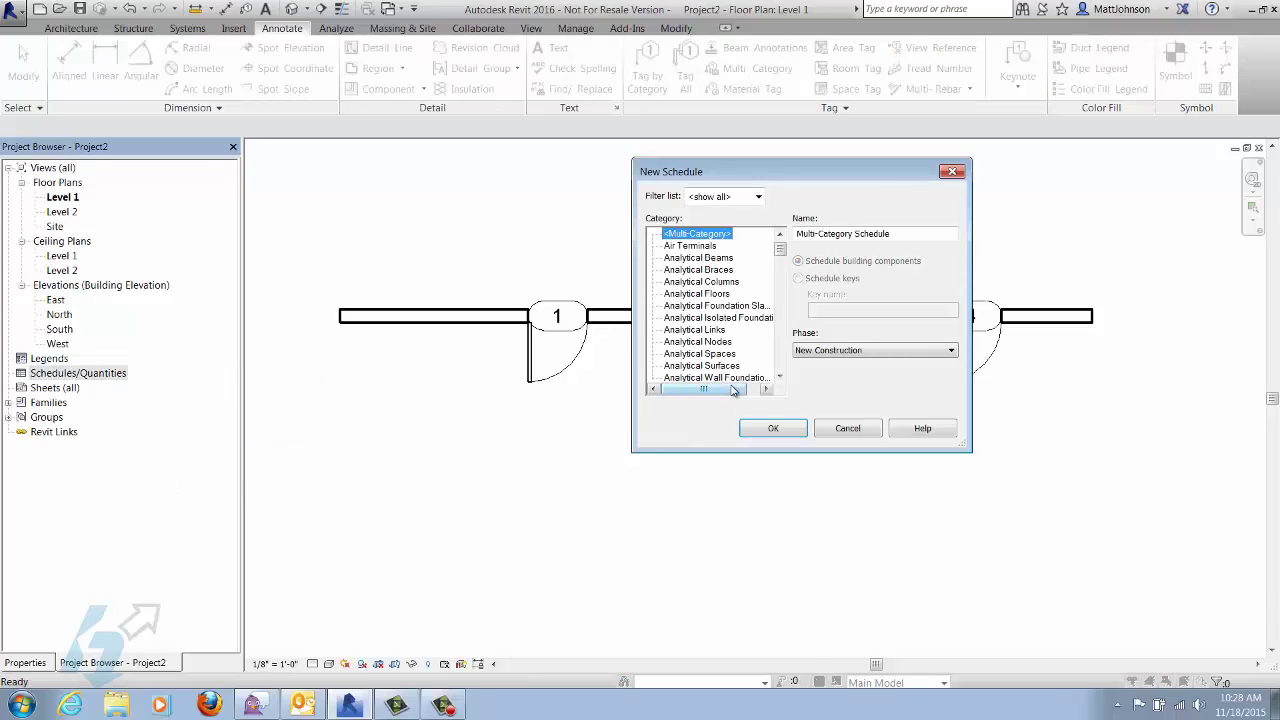
{"action": "left_click_drag", "start_coordinate": [782, 250], "coordinate": [786, 284]}
{"action": "left_click", "coordinate": [675, 320]}
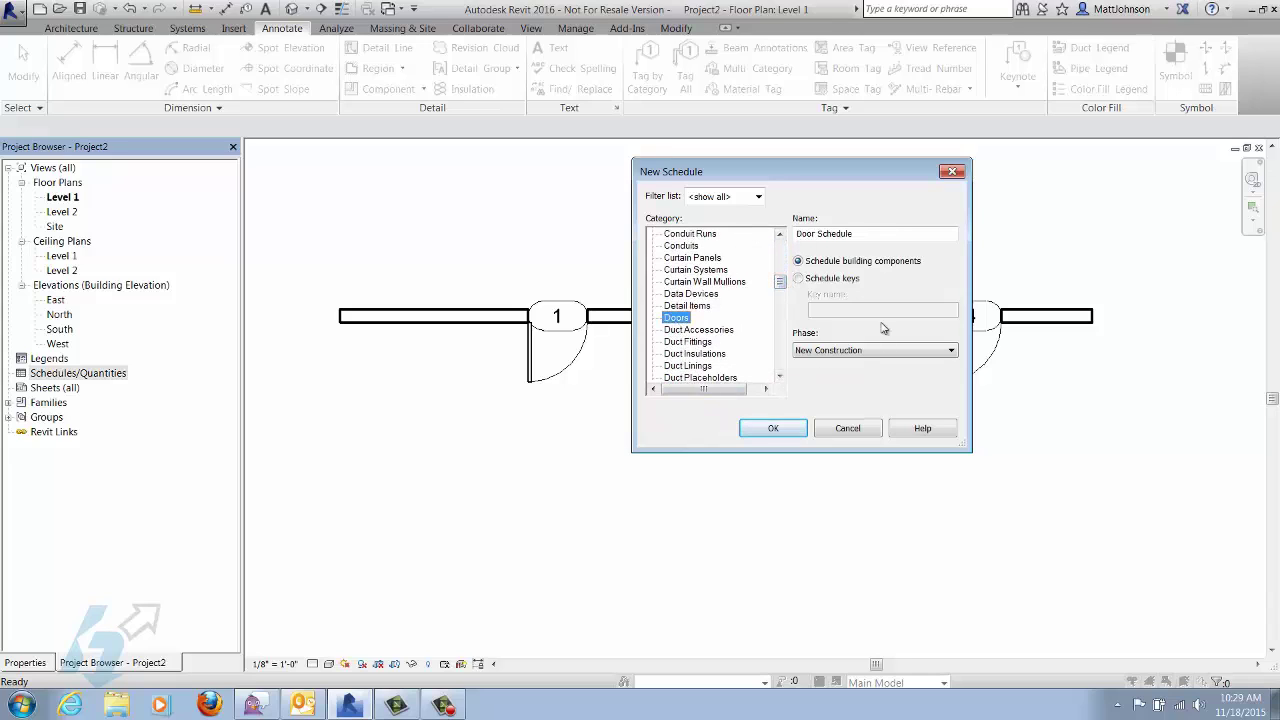
{"action": "left_click", "coordinate": [773, 428]}
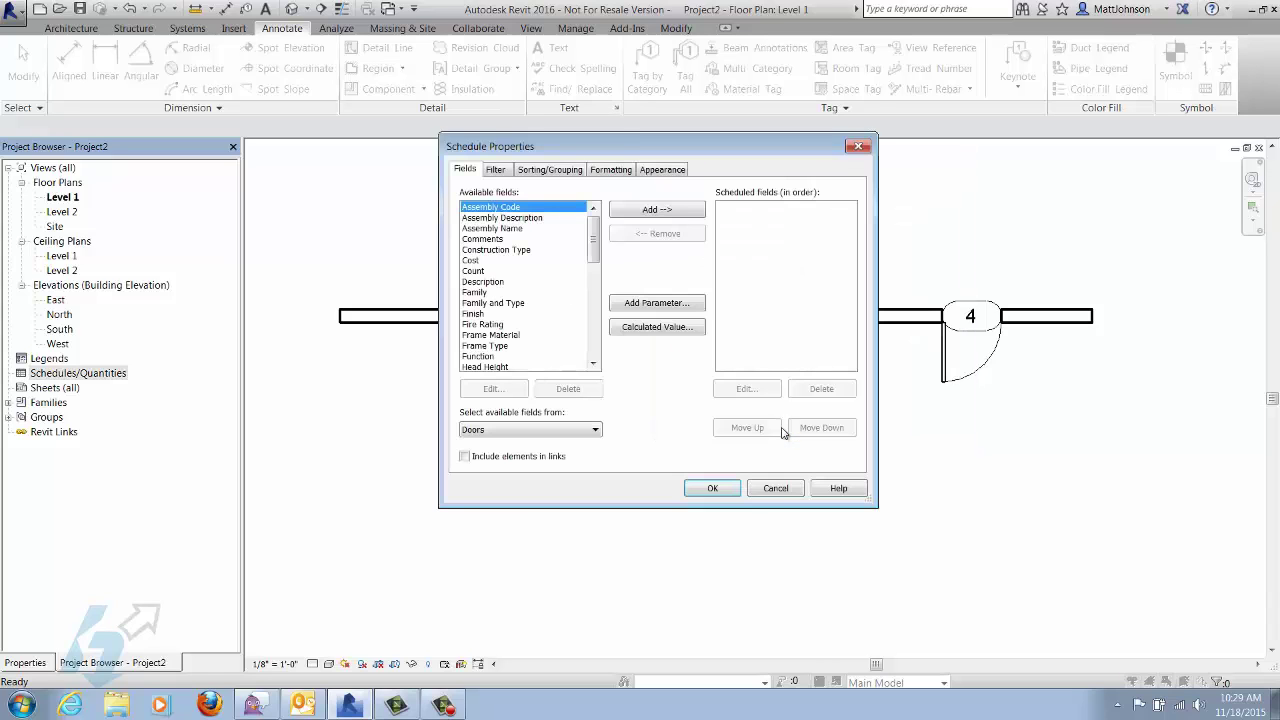
Step: Add the Type and Width fields to the door schedule
{"action": "left_click_drag", "start_coordinate": [594, 238], "coordinate": [596, 314]}
{"action": "left_click", "coordinate": [472, 326]}
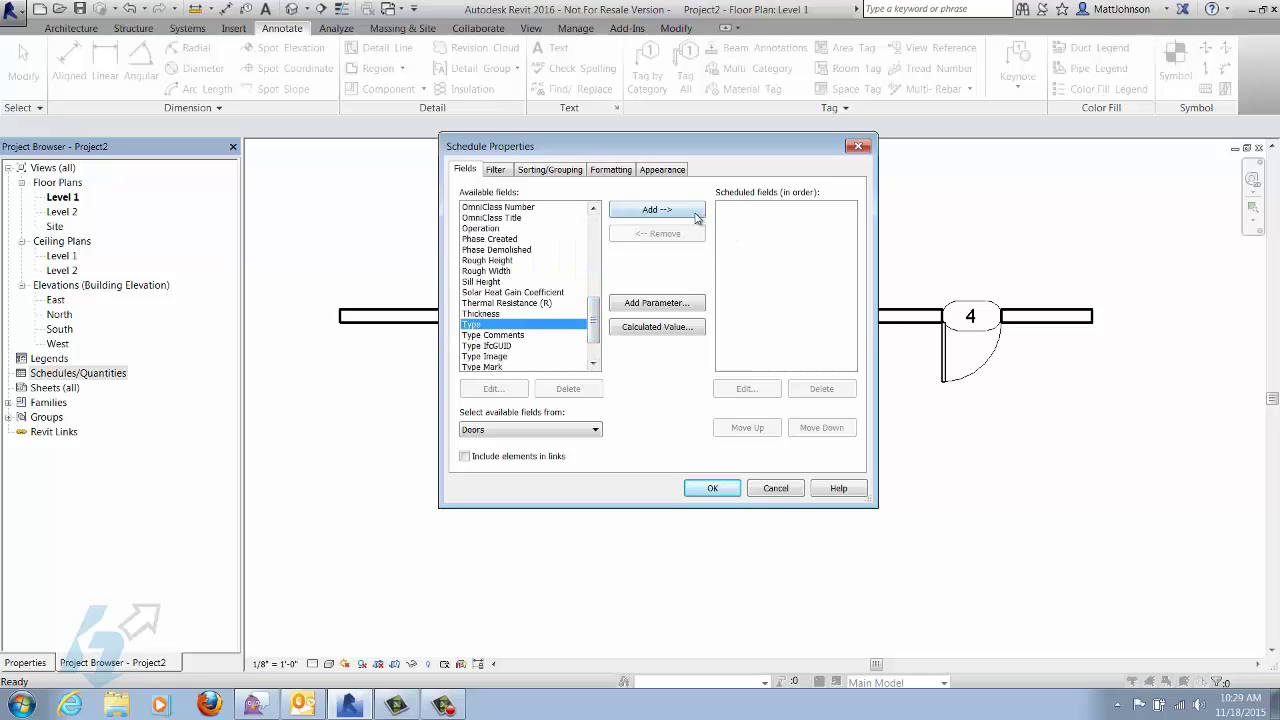
{"action": "left_click", "coordinate": [695, 218]}
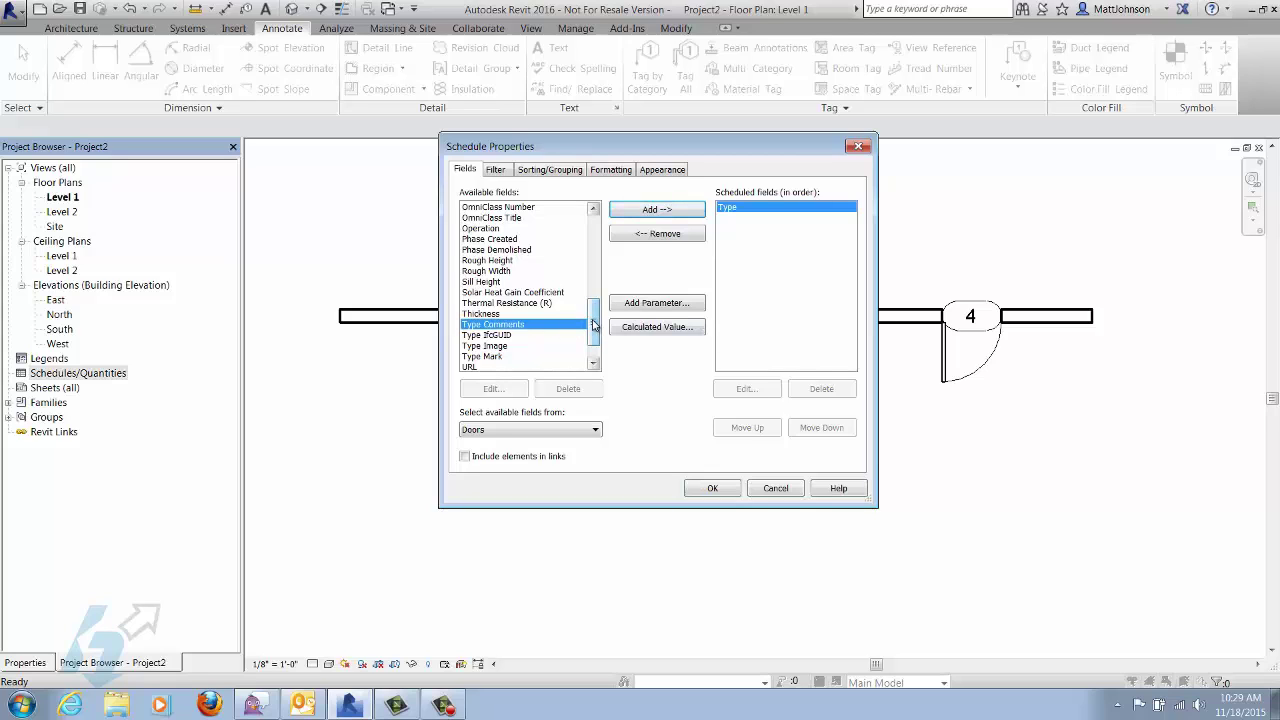
{"action": "left_click_drag", "start_coordinate": [592, 324], "coordinate": [592, 334]}
{"action": "left_click", "coordinate": [474, 357]}
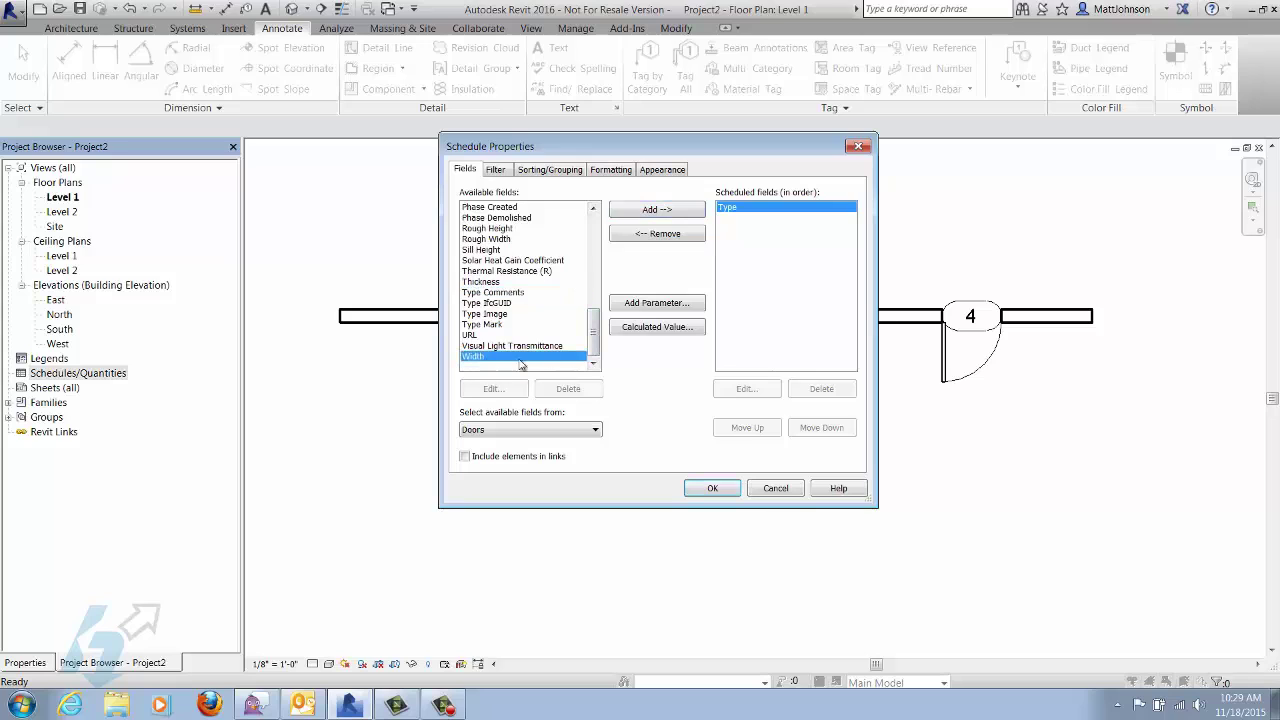
{"action": "left_click", "coordinate": [676, 210]}
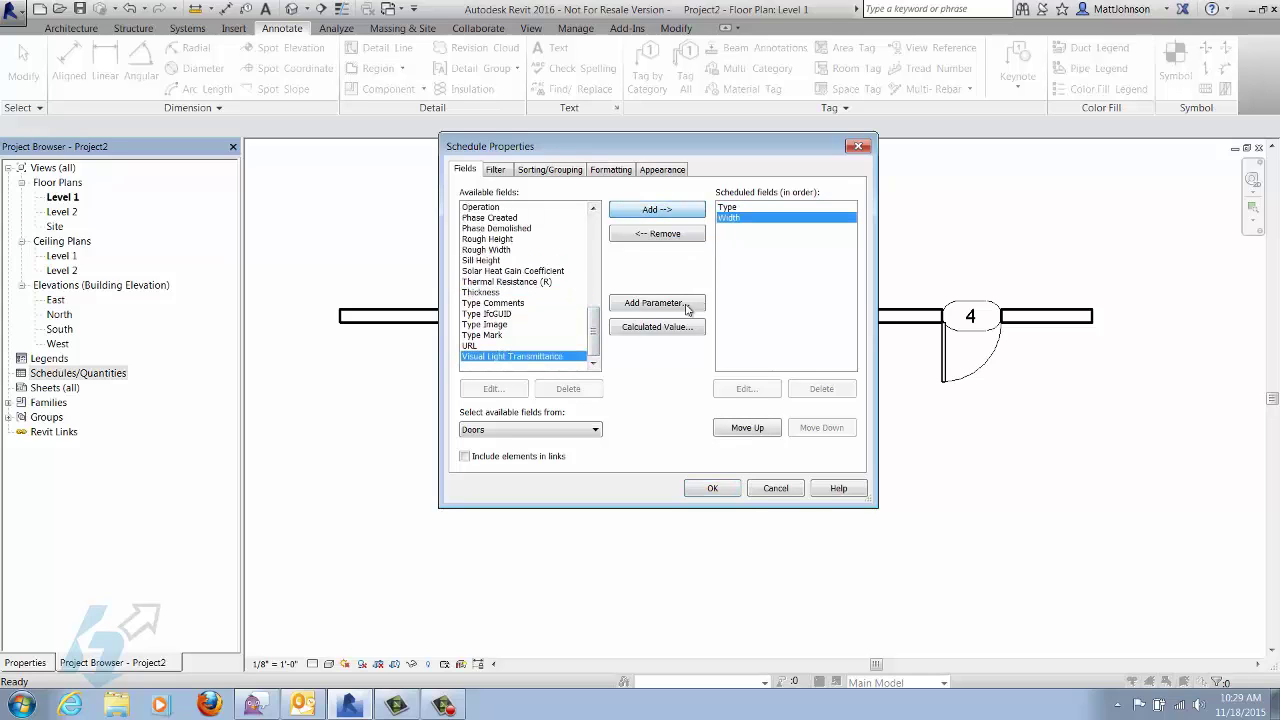
Step: Add the Mark field to the door schedule and move it ahead of Type and Width
{"action": "left_click_drag", "start_coordinate": [593, 322], "coordinate": [598, 284]}
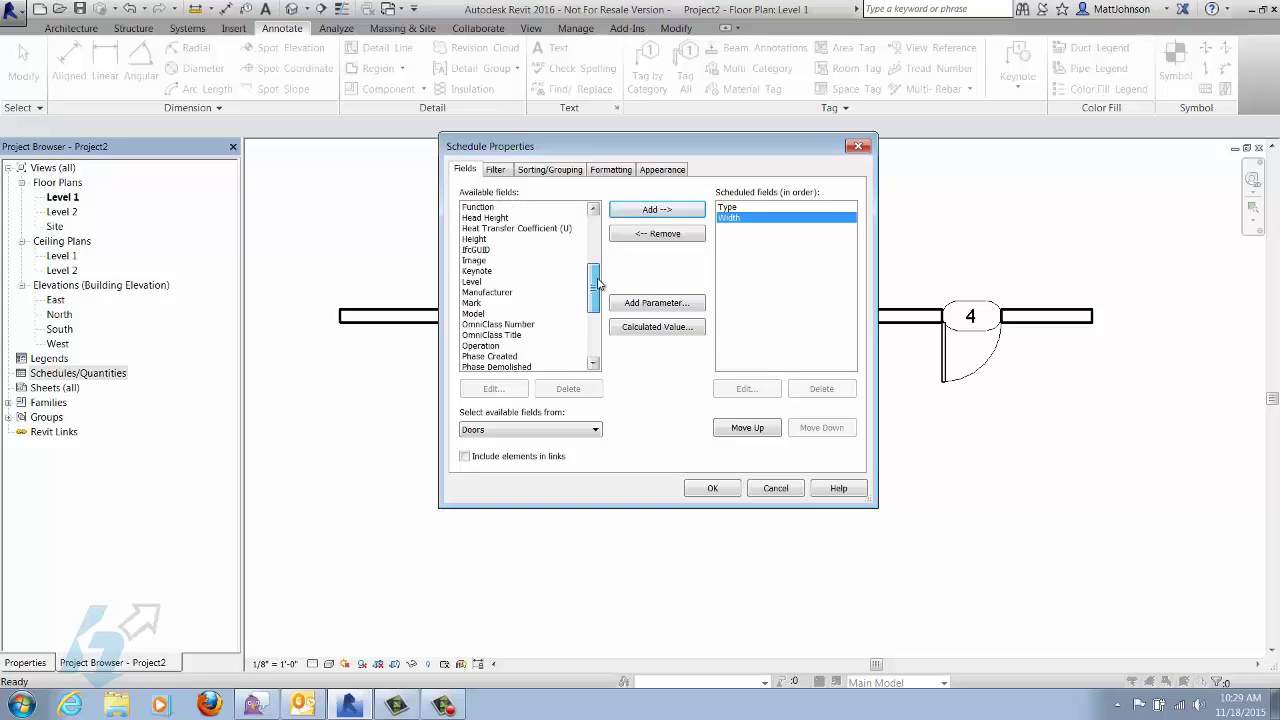
{"action": "left_click", "coordinate": [474, 303]}
{"action": "left_click", "coordinate": [680, 216]}
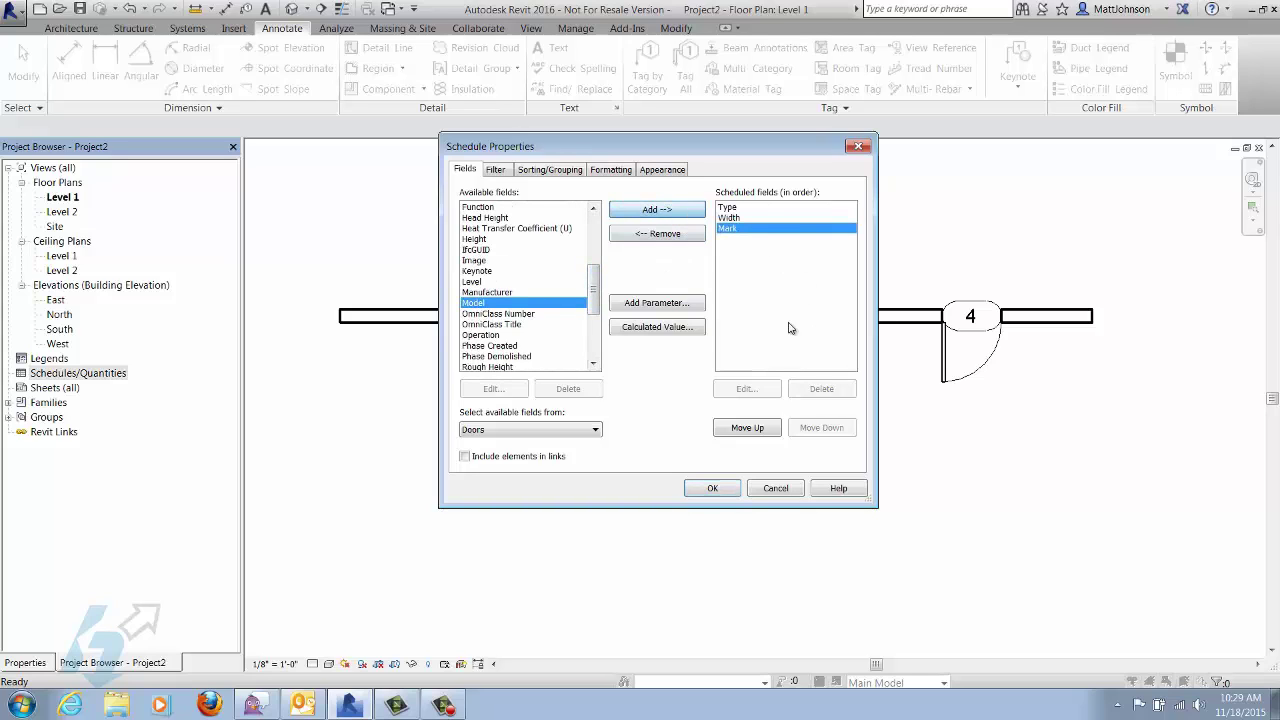
{"action": "left_click", "coordinate": [758, 428]}
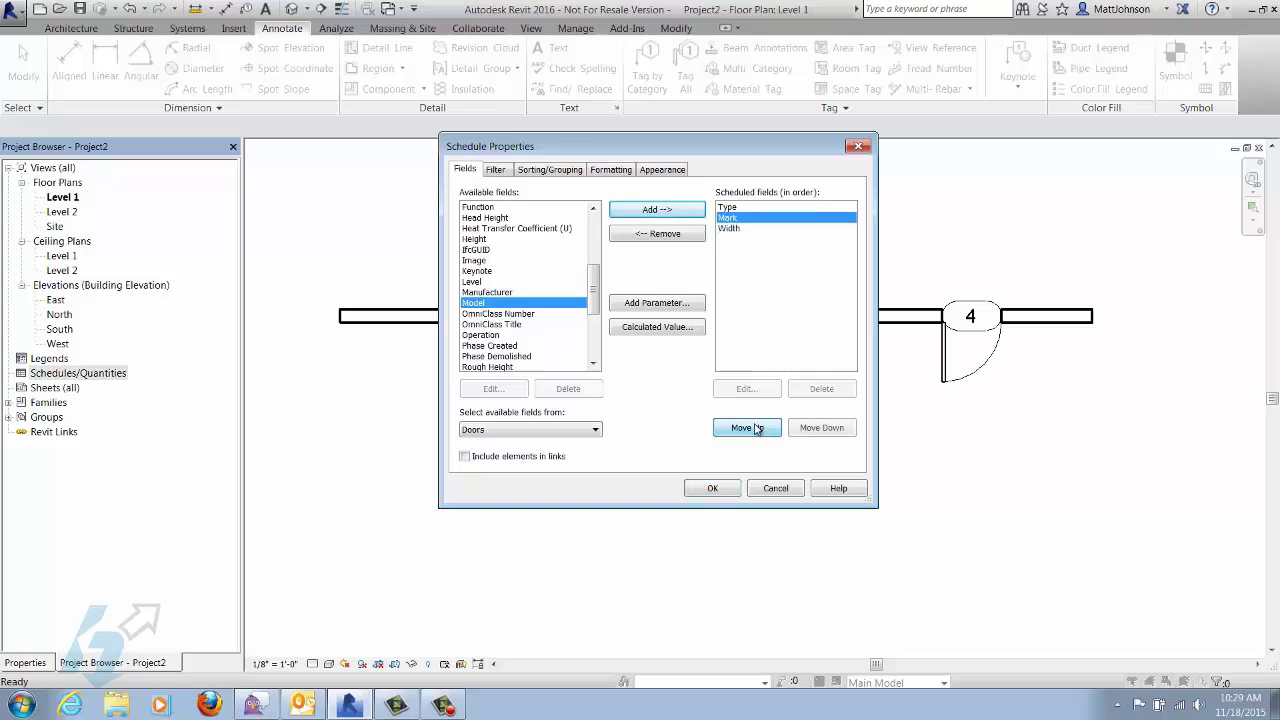
{"action": "left_click", "coordinate": [758, 428]}
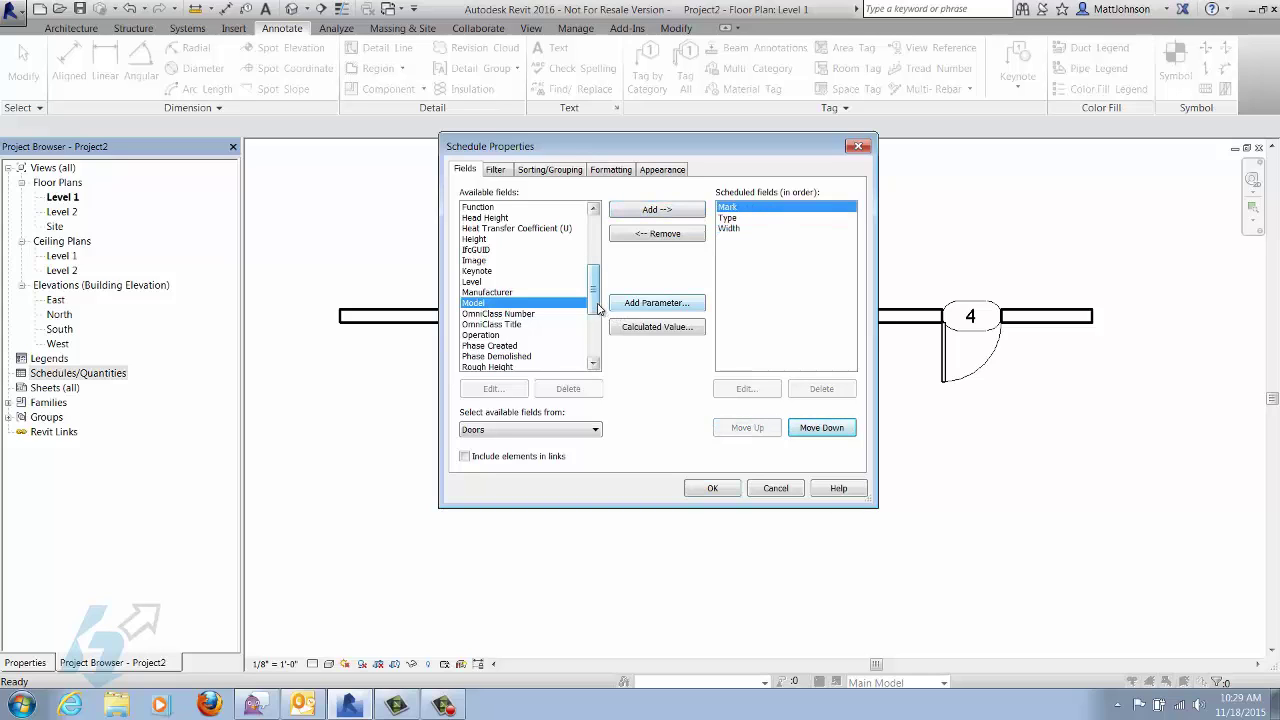
Step: Add the Height field after Mark, then generate the door schedule and close its view
{"action": "scroll", "coordinate": [506, 280], "scroll_direction": "up", "scroll_amount": 2}
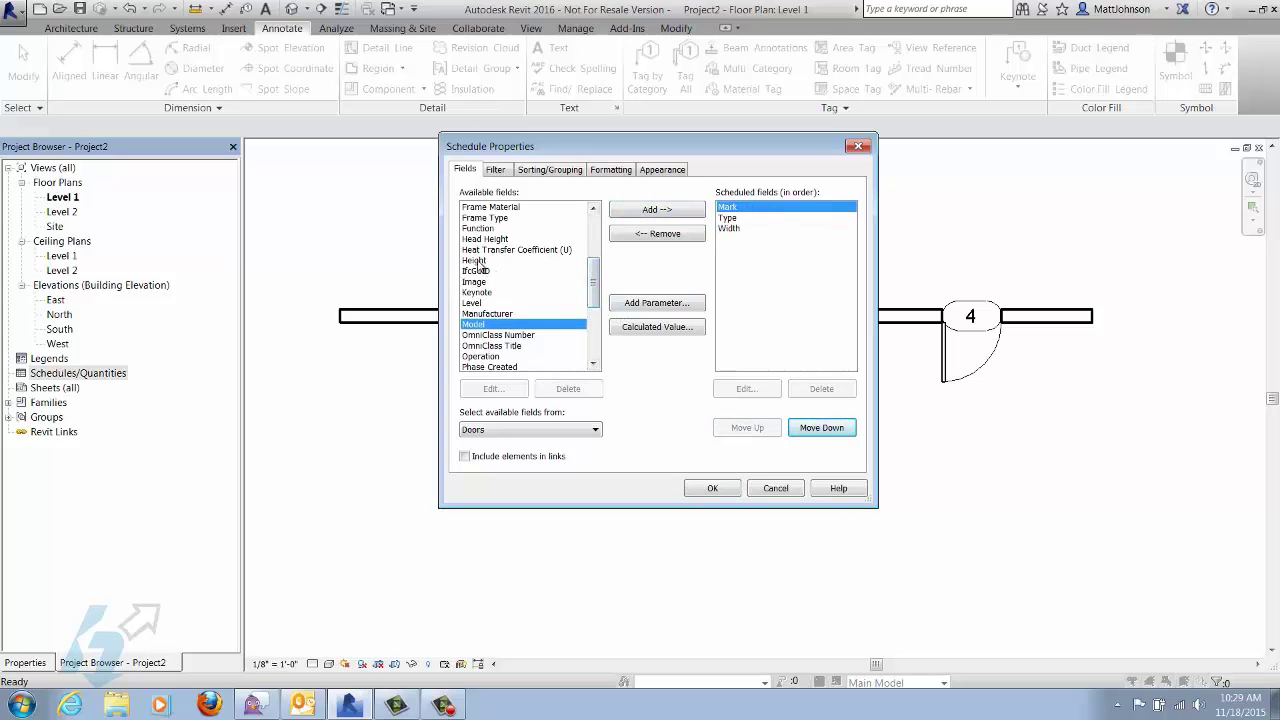
{"action": "left_click", "coordinate": [478, 261]}
{"action": "left_click", "coordinate": [616, 212]}
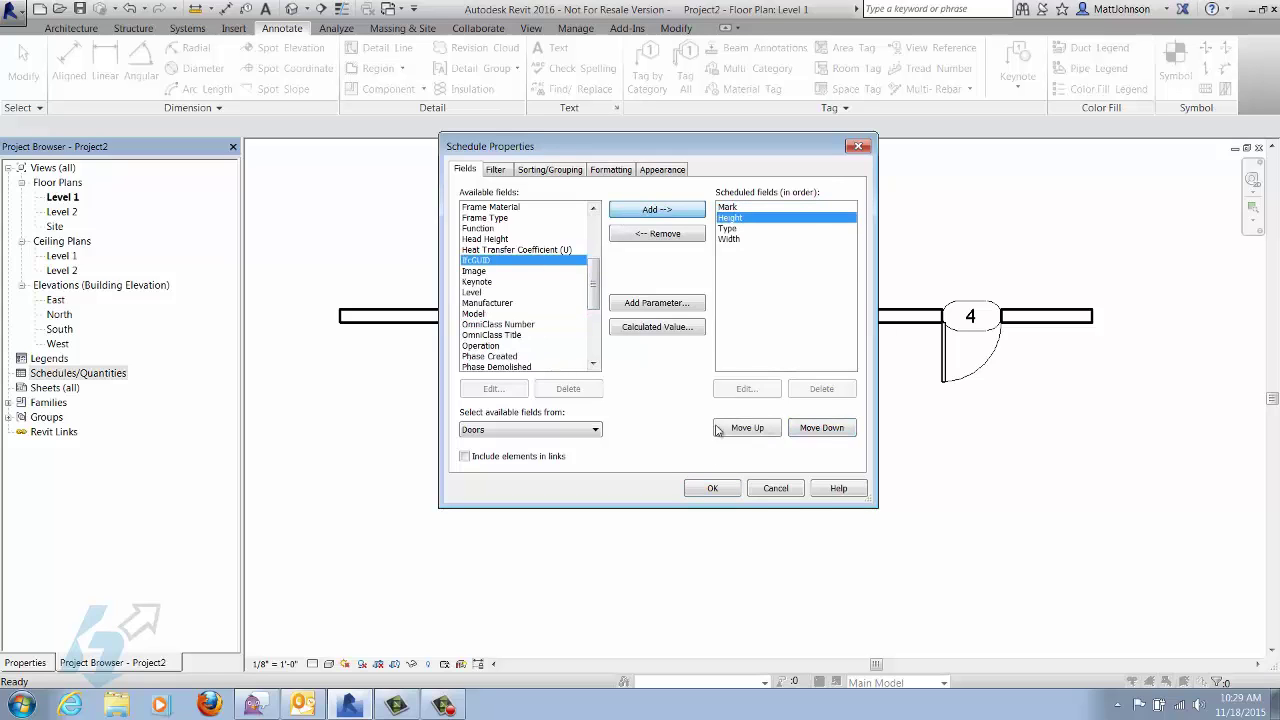
{"action": "left_click", "coordinate": [713, 488]}
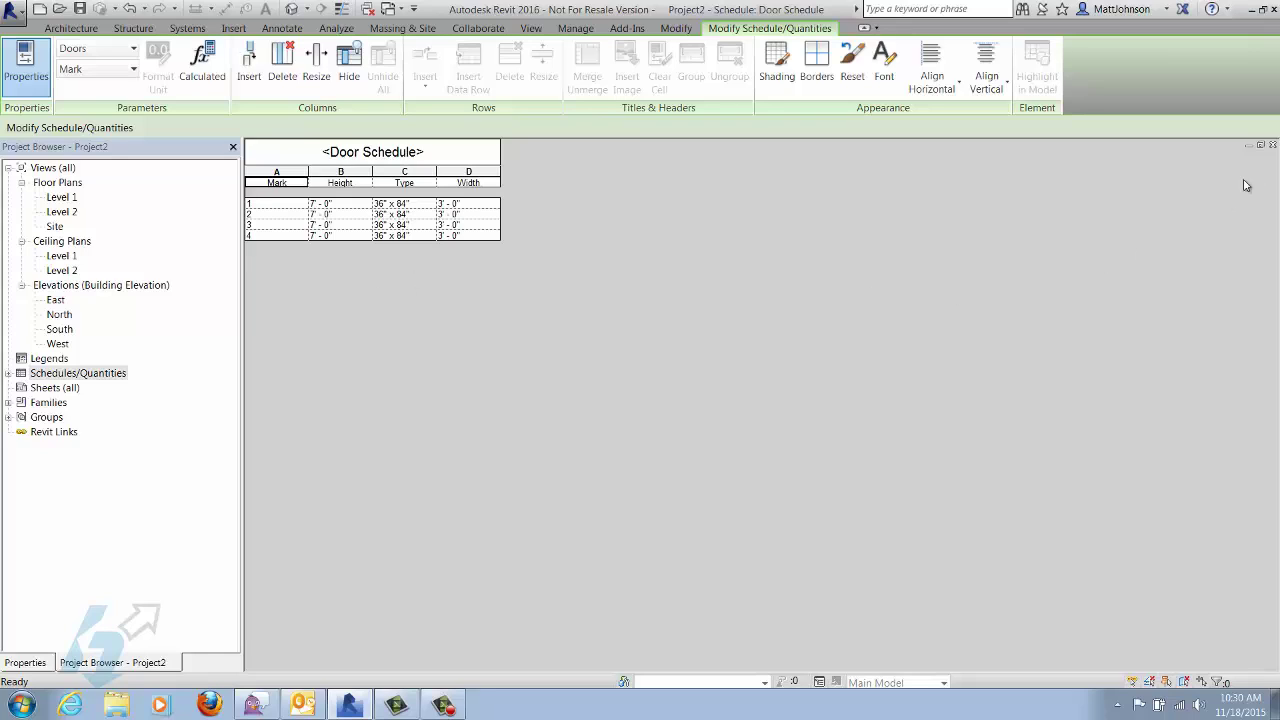
{"action": "left_click", "coordinate": [1273, 147]}
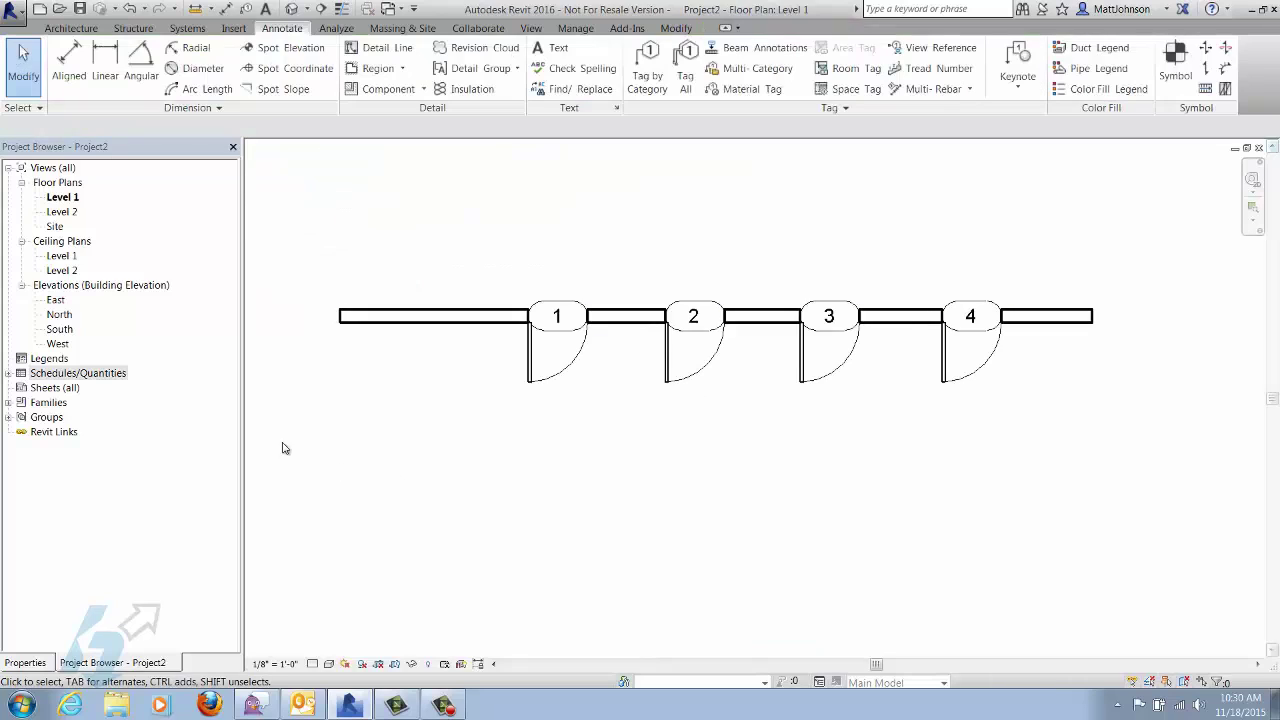
Step: Create a key schedule for the Doors category named Door Style Schedule, with the key name Door Style
{"action": "right_click", "coordinate": [93, 380]}
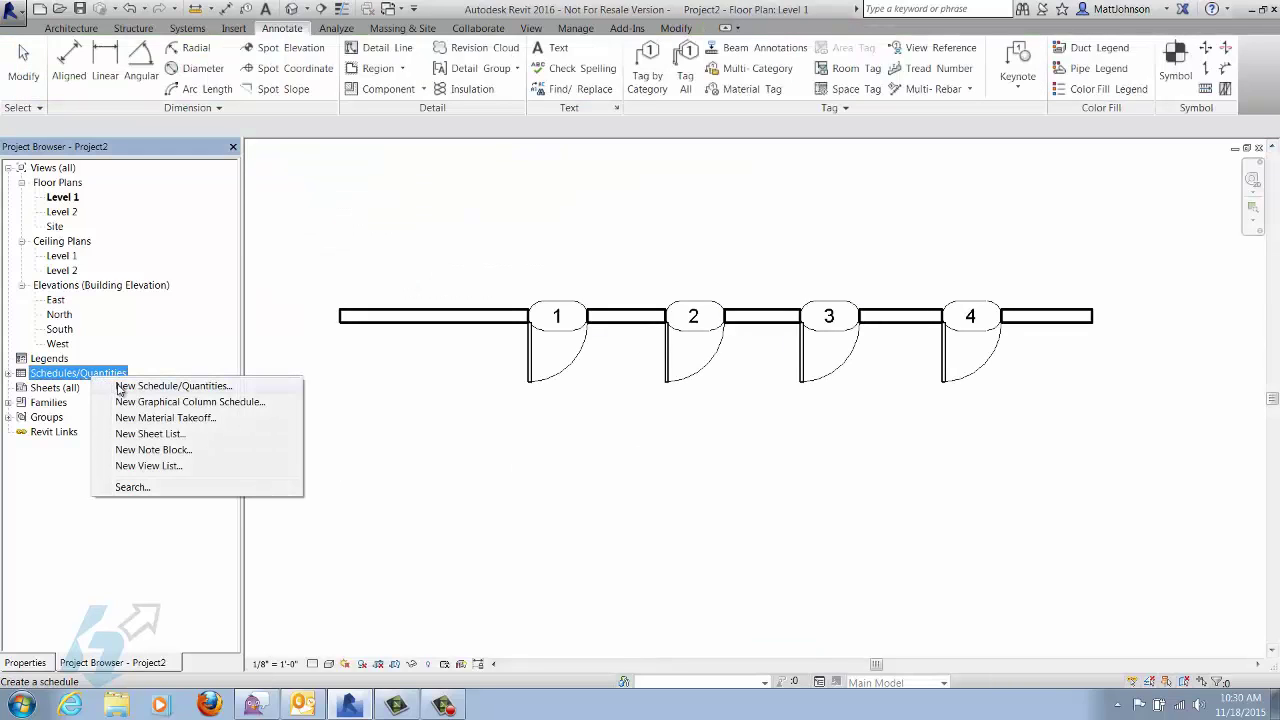
{"action": "left_click", "coordinate": [118, 386]}
{"action": "left_click_drag", "start_coordinate": [780, 248], "coordinate": [787, 287]}
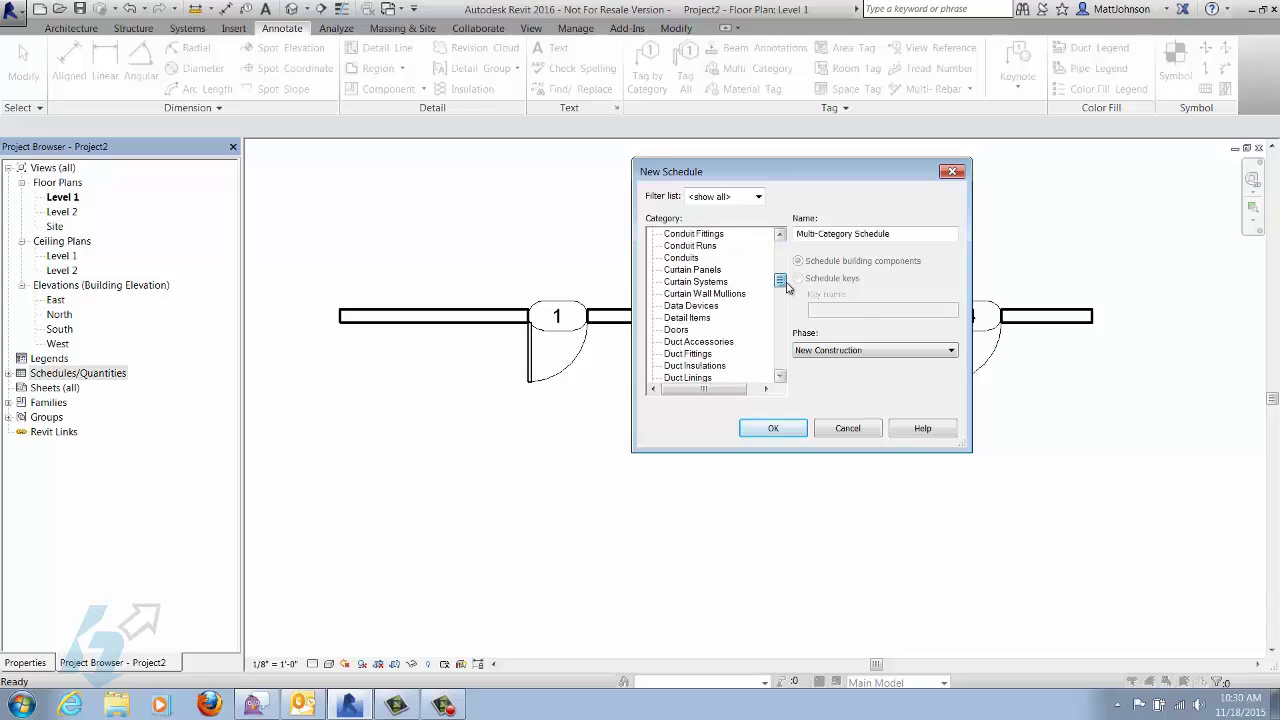
{"action": "left_click", "coordinate": [680, 330]}
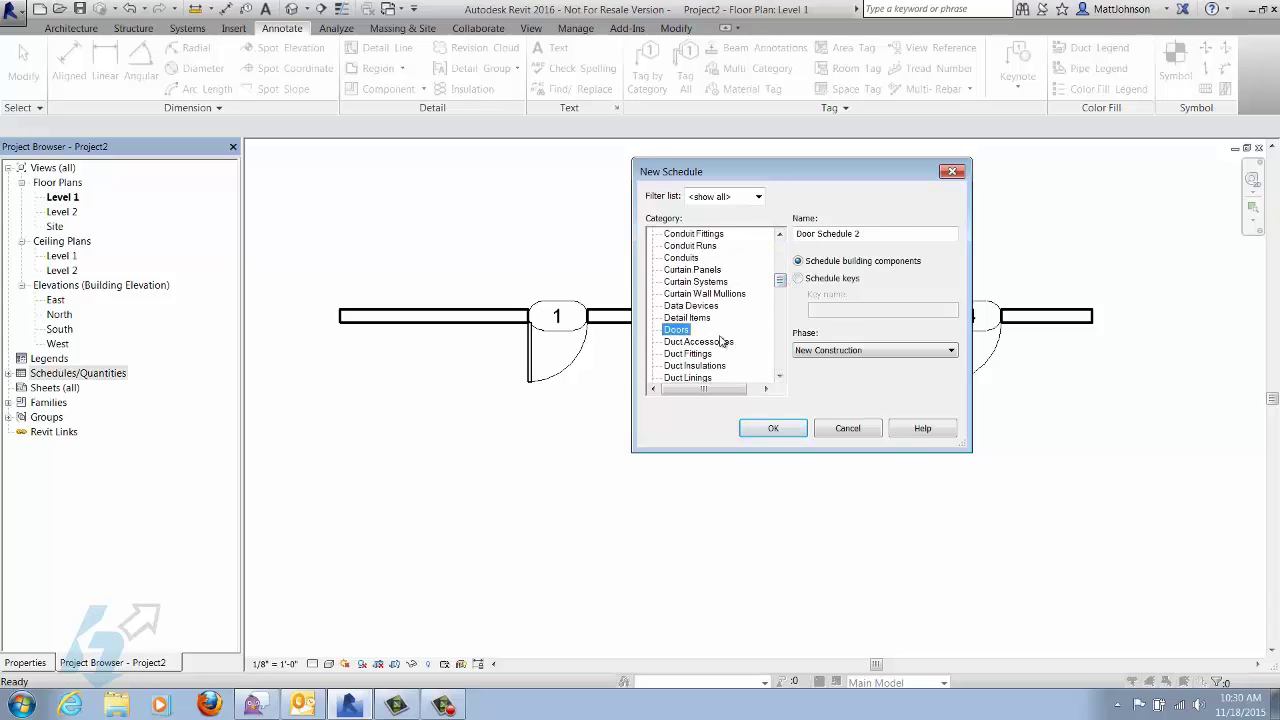
{"action": "left_click", "coordinate": [798, 278]}
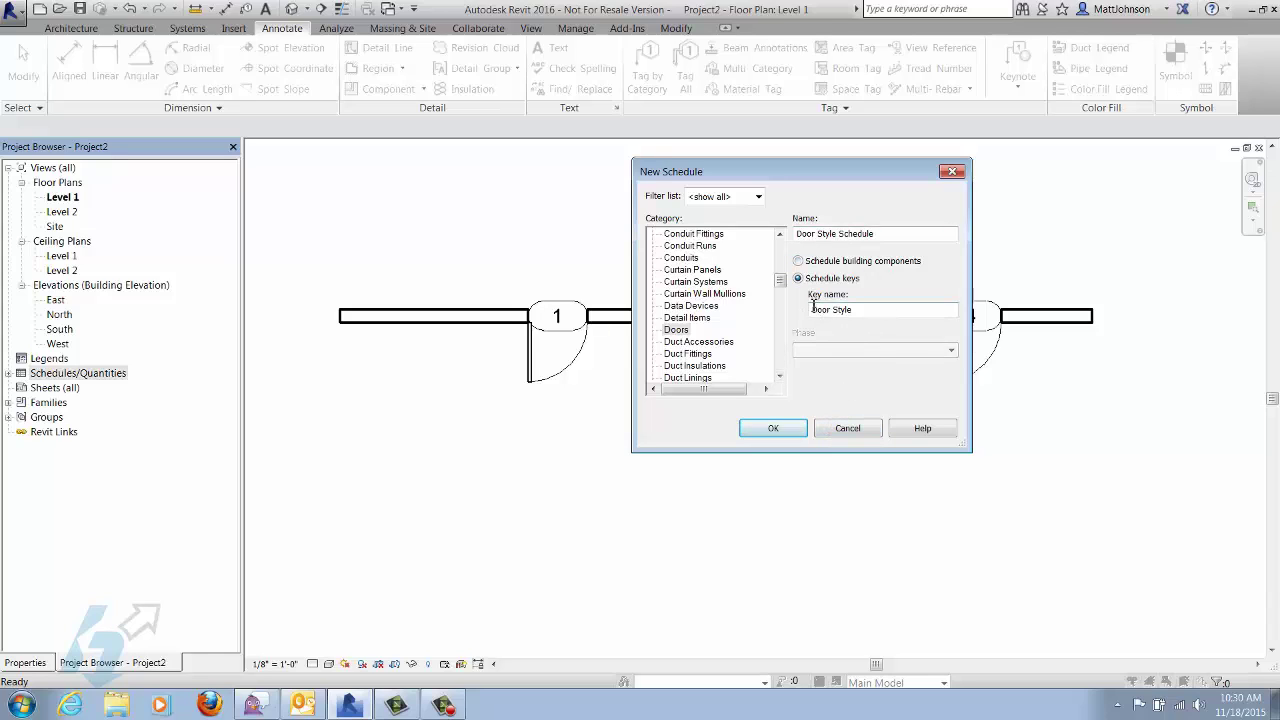
{"action": "left_click", "coordinate": [775, 433]}
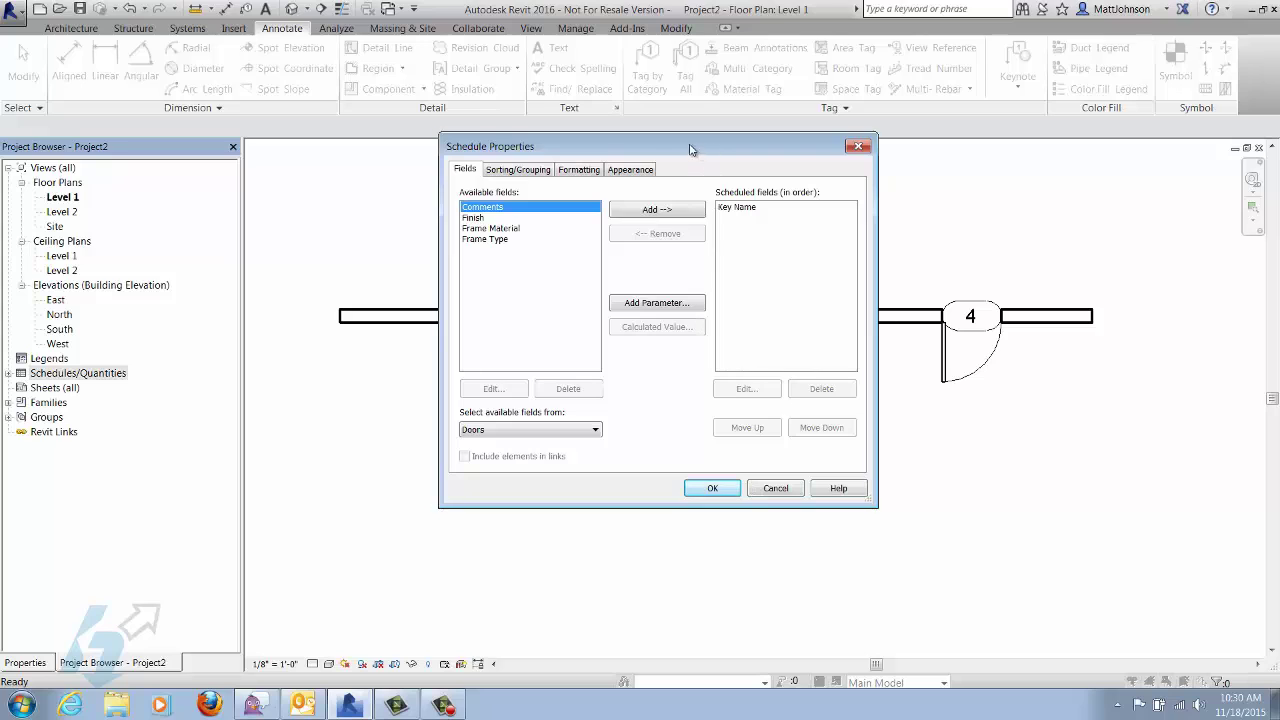
Step: Add the Finish, Frame Material and Frame Type fields after Key Name in the door key schedule
{"action": "left_click_drag", "start_coordinate": [688, 146], "coordinate": [678, 146]}
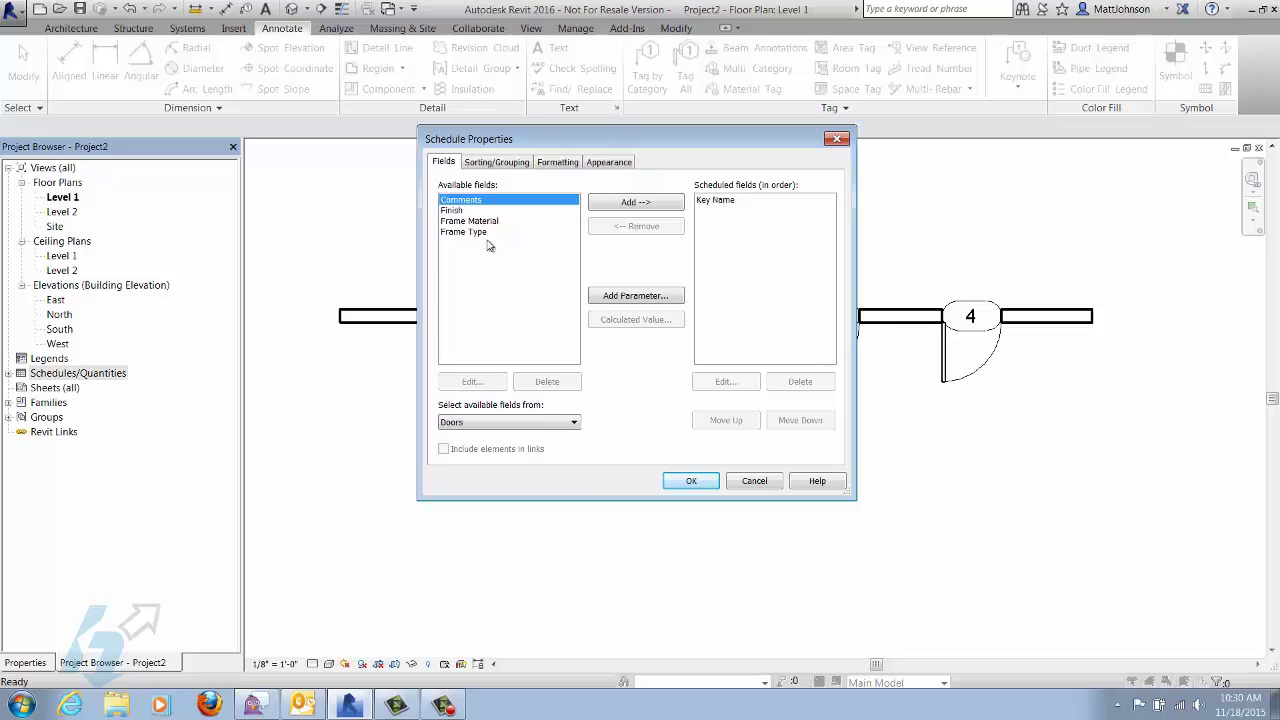
{"action": "left_click", "coordinate": [456, 214]}
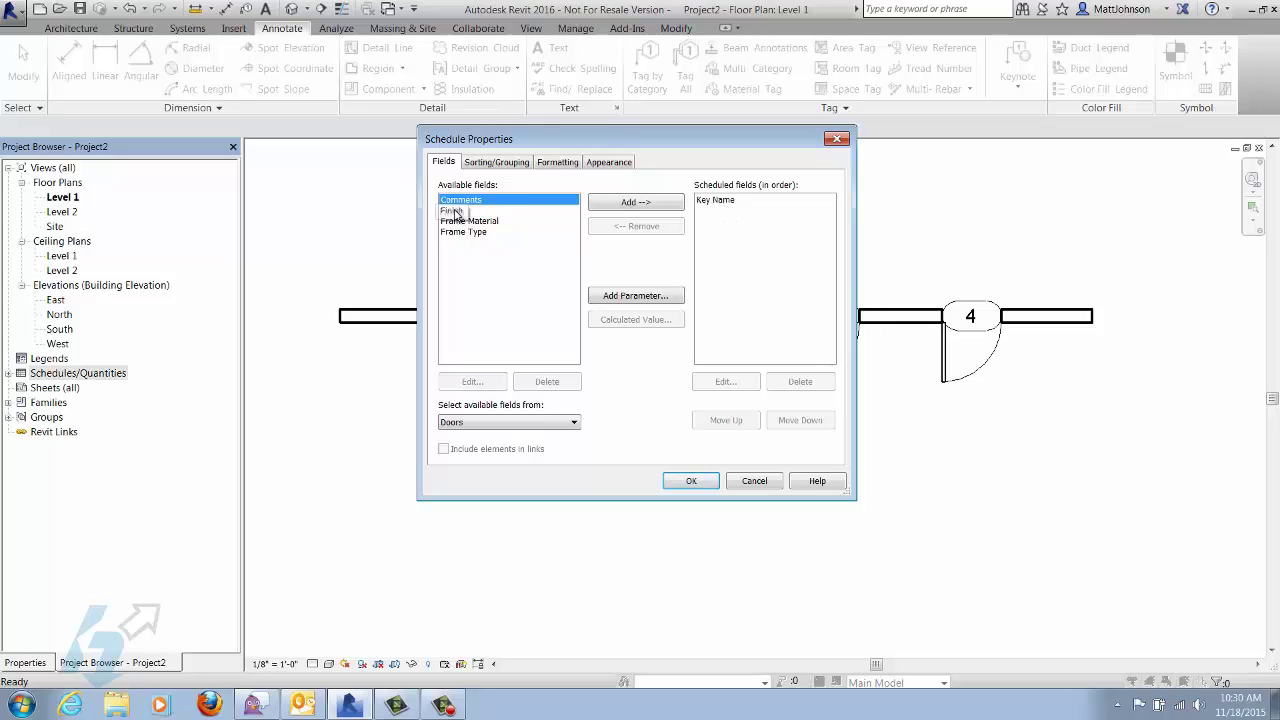
{"action": "left_click", "coordinate": [632, 204]}
{"action": "left_click", "coordinate": [613, 204]}
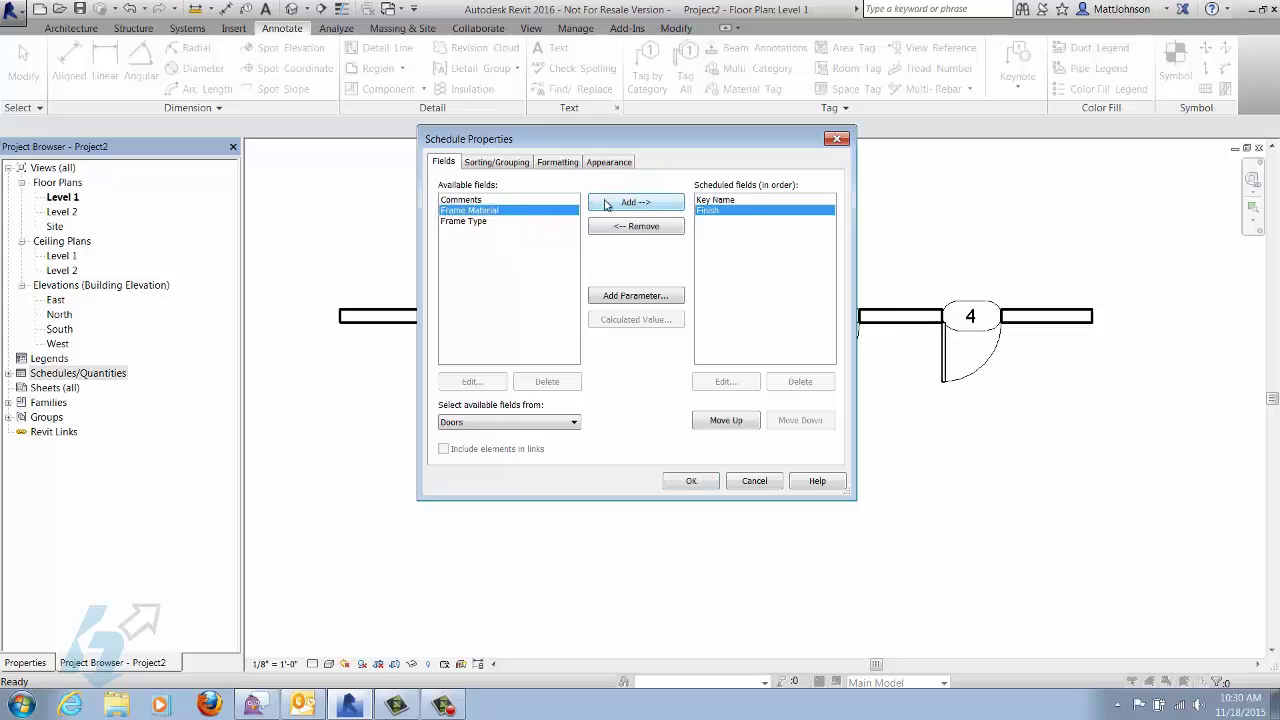
{"action": "left_click", "coordinate": [613, 205]}
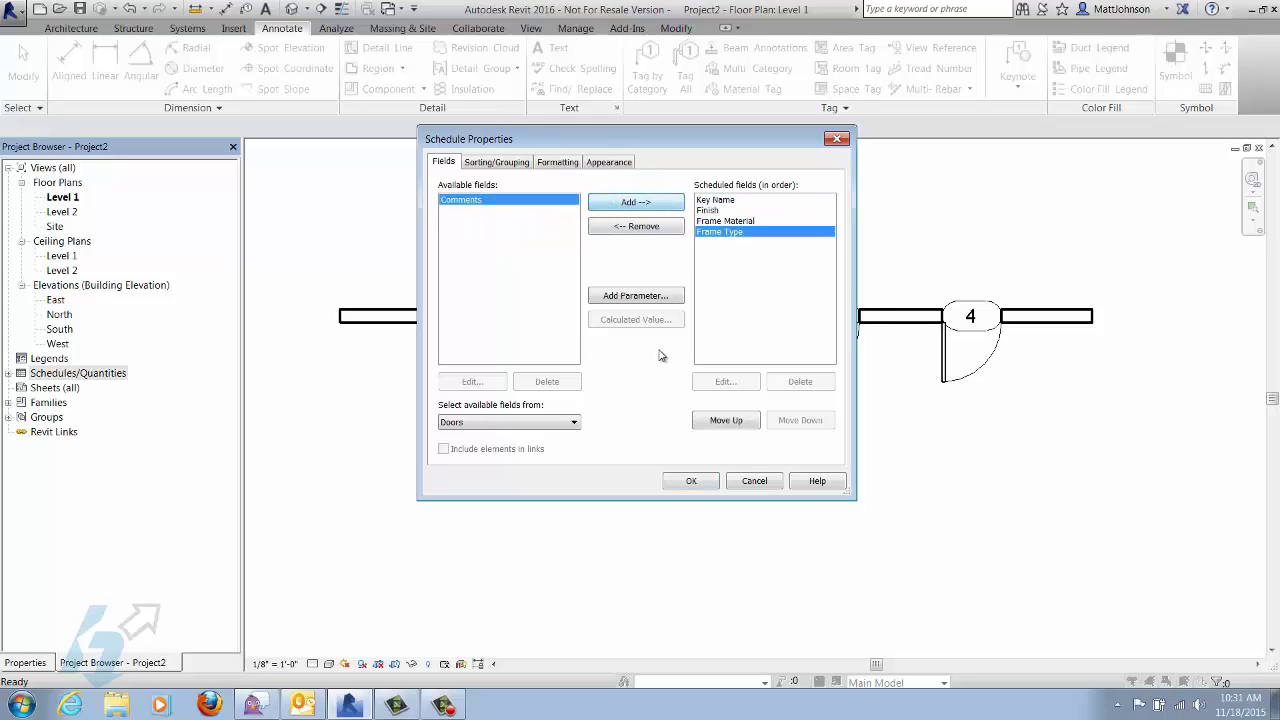
Step: Add a Lockset text parameter to the key schedule, grouped under Materials and Finishes
{"action": "left_click", "coordinate": [677, 298]}
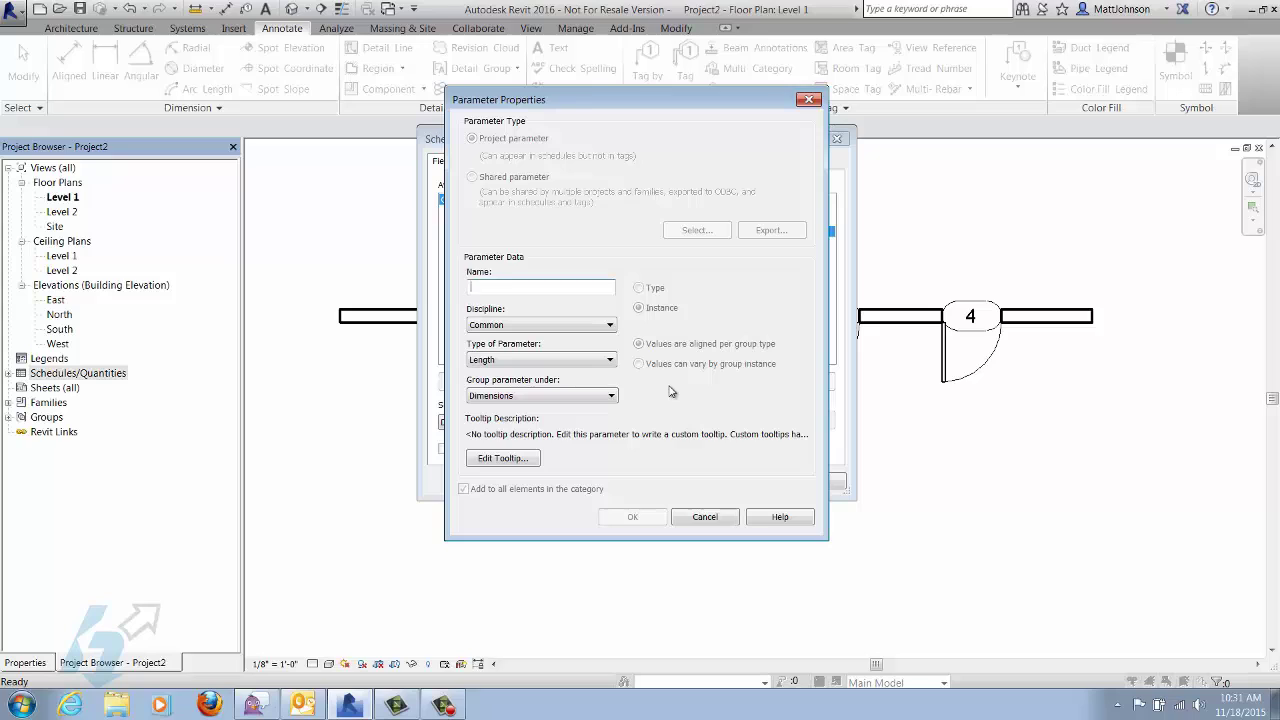
{"action": "type", "text": "Lockset"}
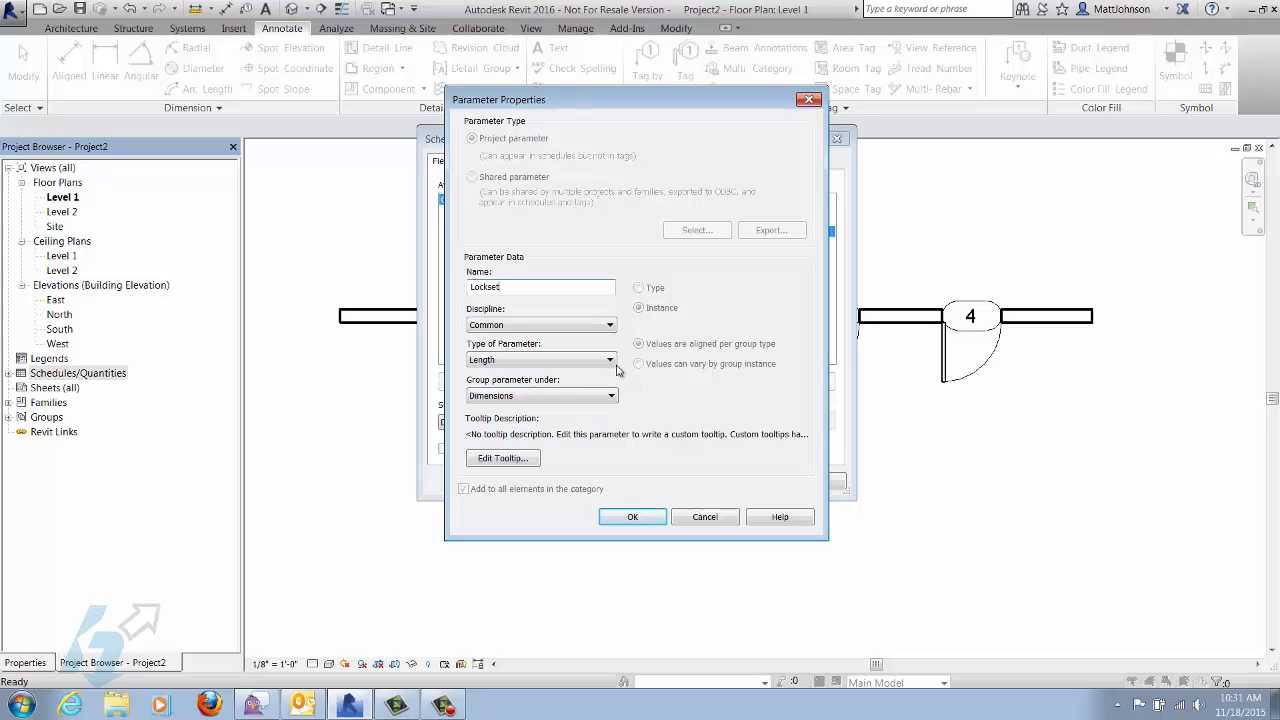
{"action": "left_click", "coordinate": [609, 360]}
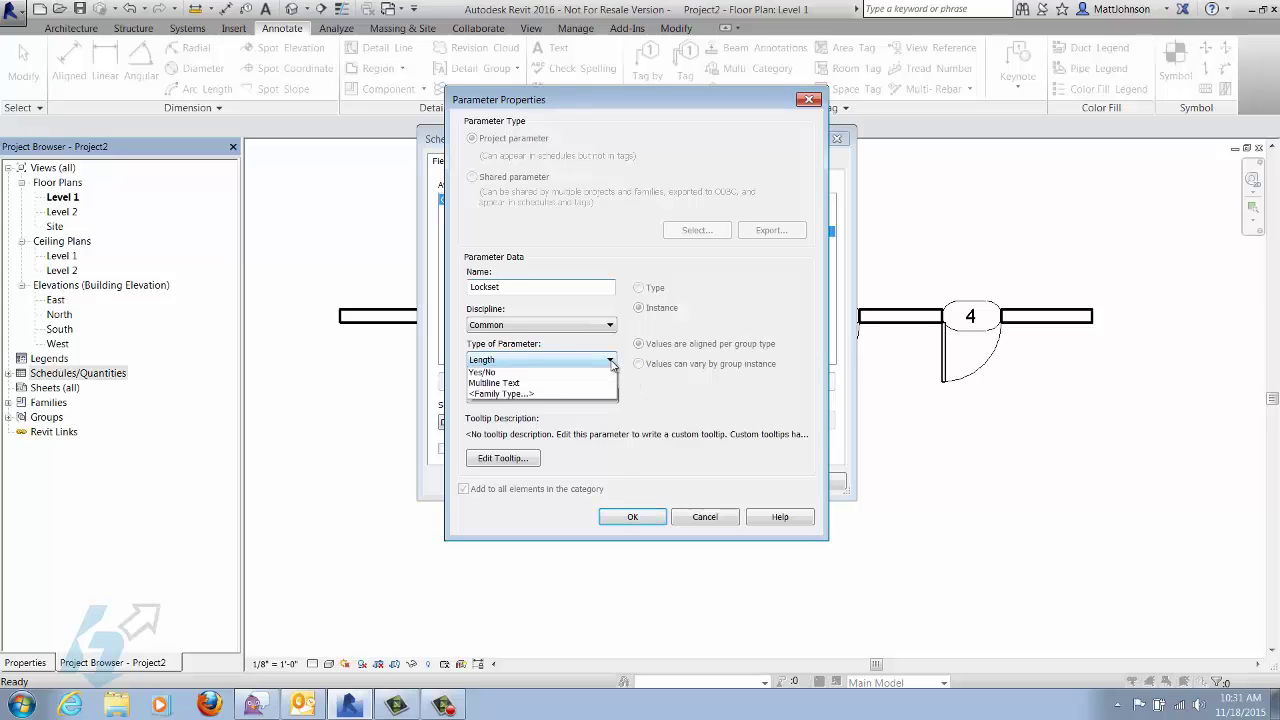
{"action": "left_click", "coordinate": [600, 374]}
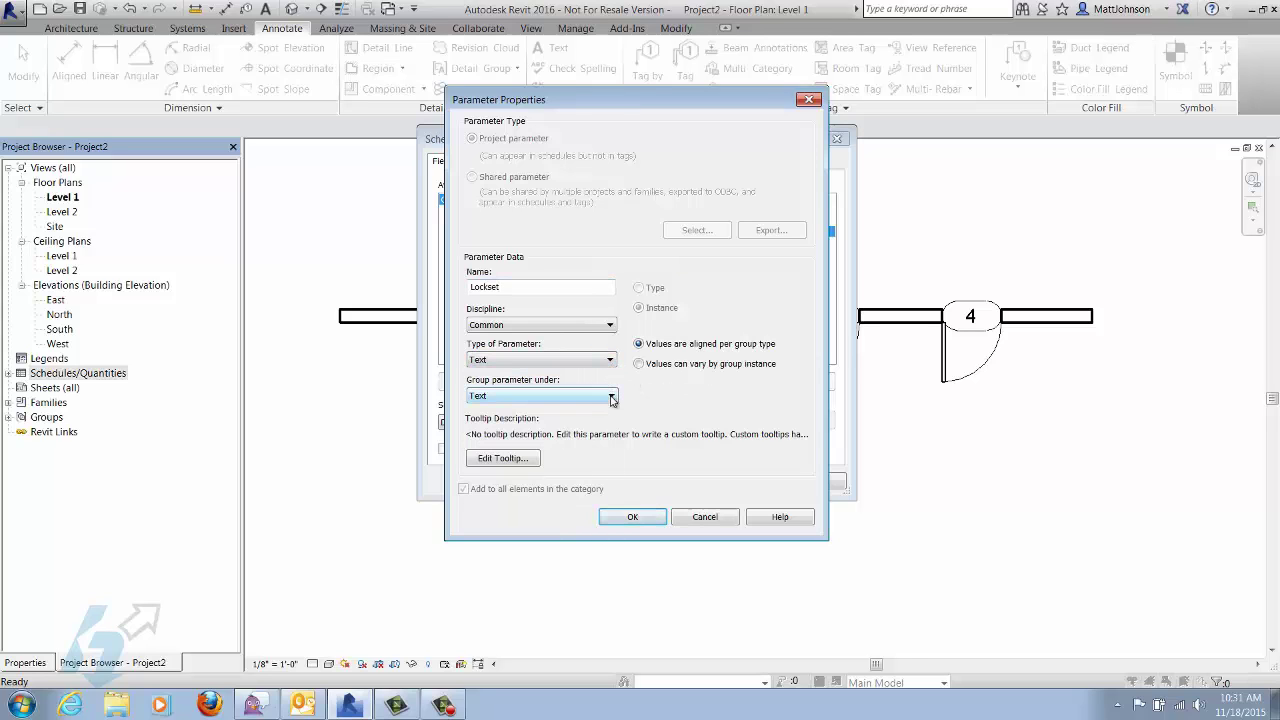
{"action": "left_click", "coordinate": [613, 398]}
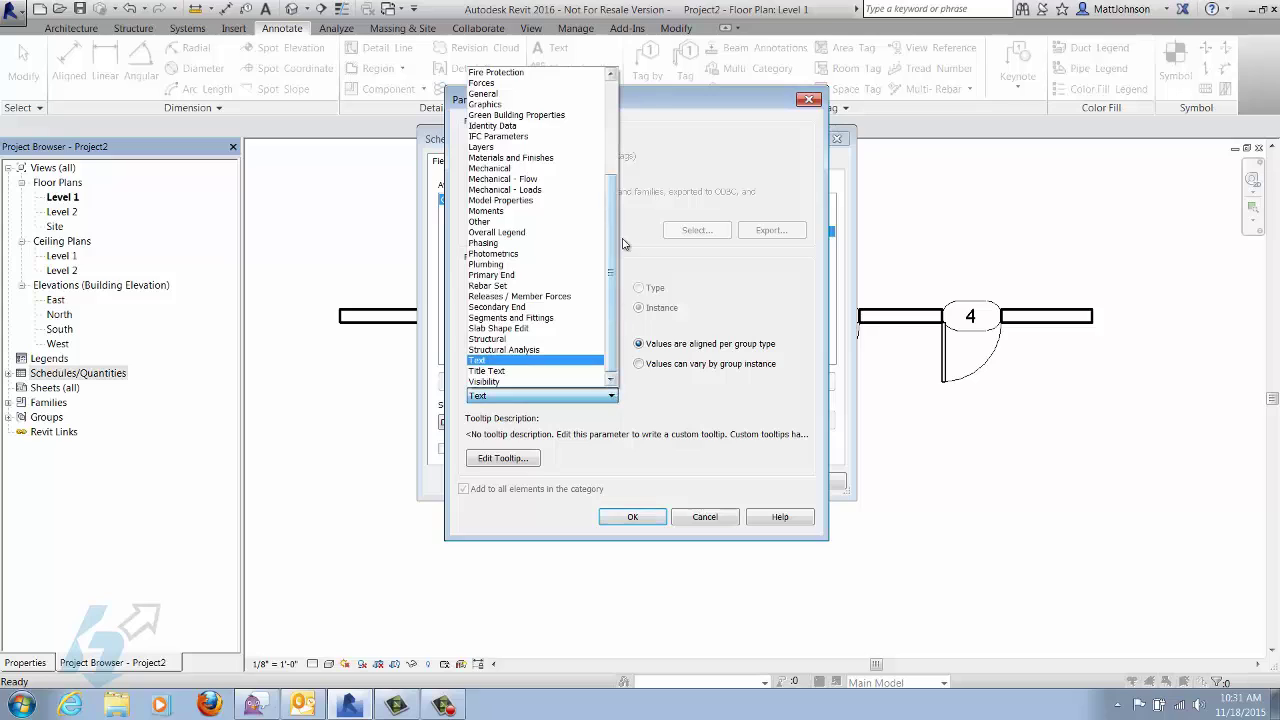
{"action": "left_click", "coordinate": [536, 160]}
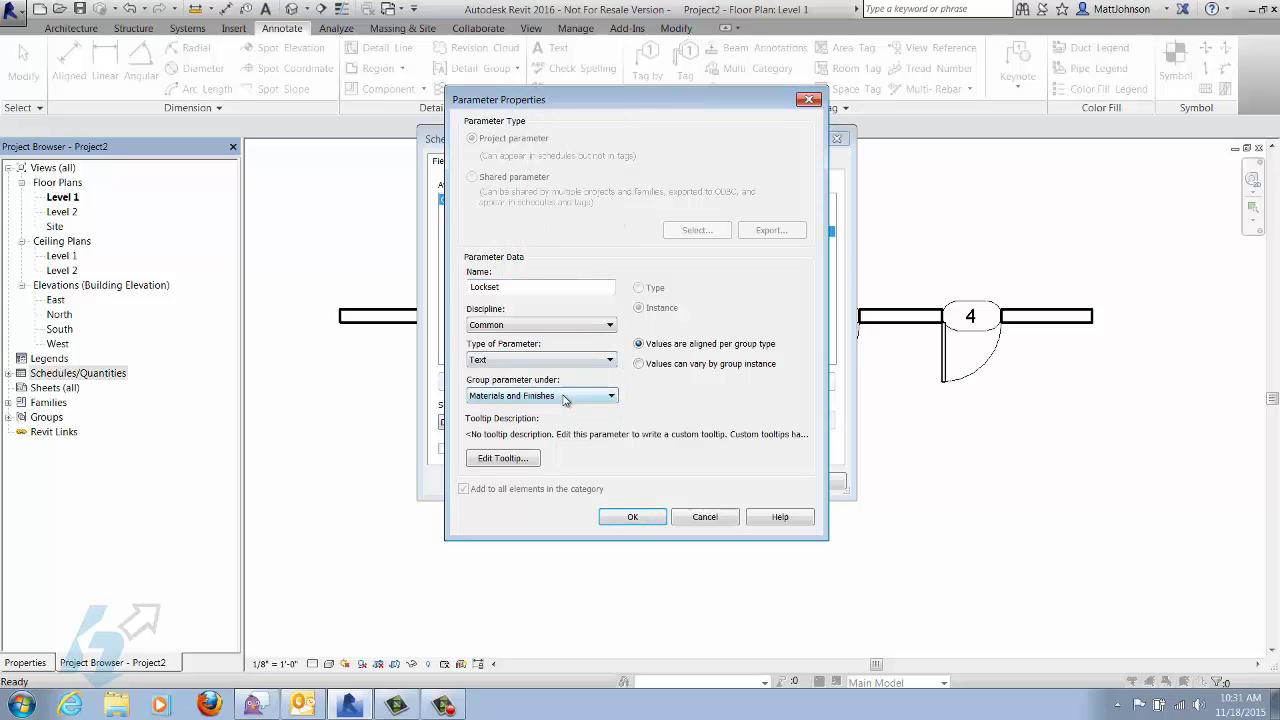
{"action": "left_click", "coordinate": [631, 520]}
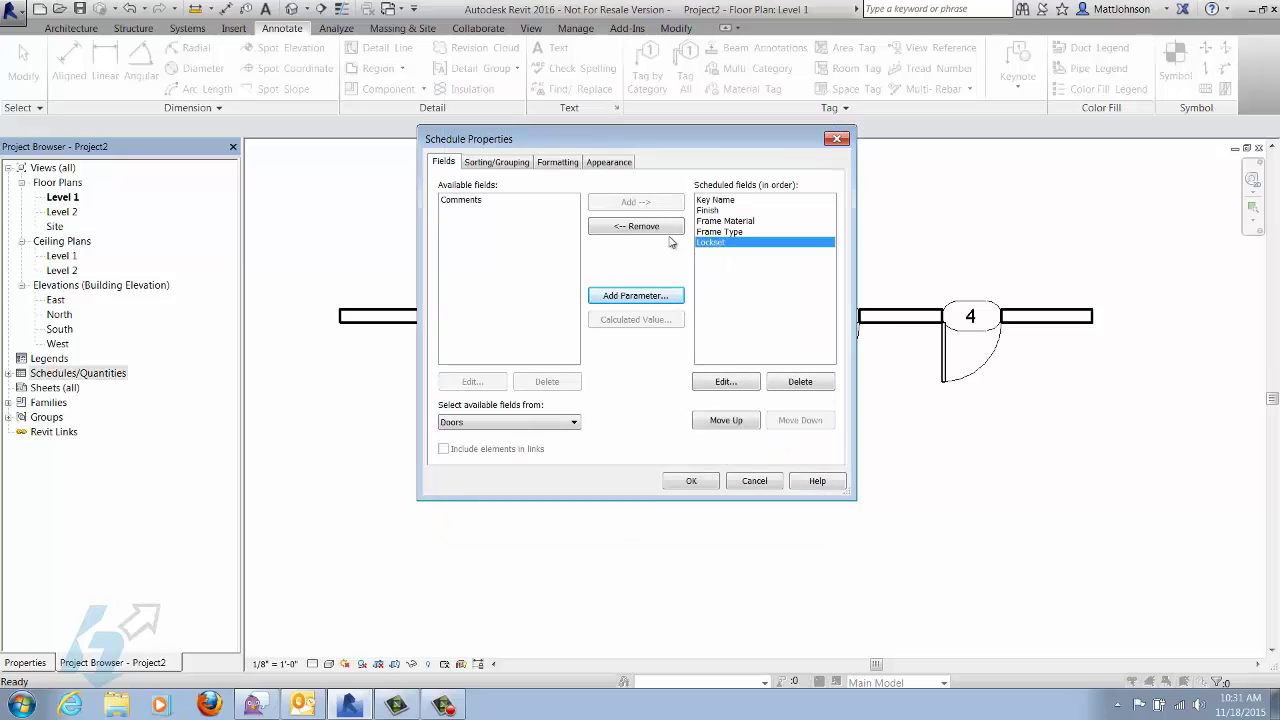
Step: Add a KickPlate parameter of type Yes/No to the key schedule, grouped under Materials and Finishes
{"action": "left_click", "coordinate": [669, 297]}
{"action": "type", "text": "Kit"}
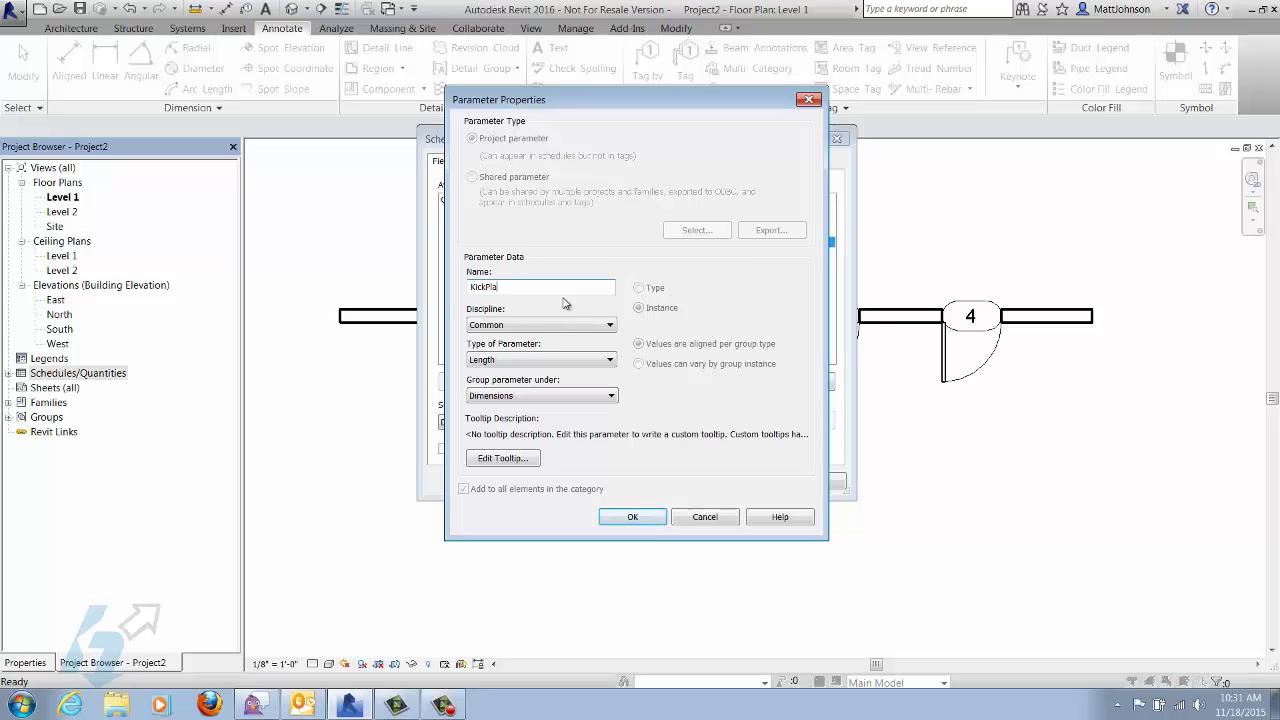
{"action": "left_click", "coordinate": [575, 362]}
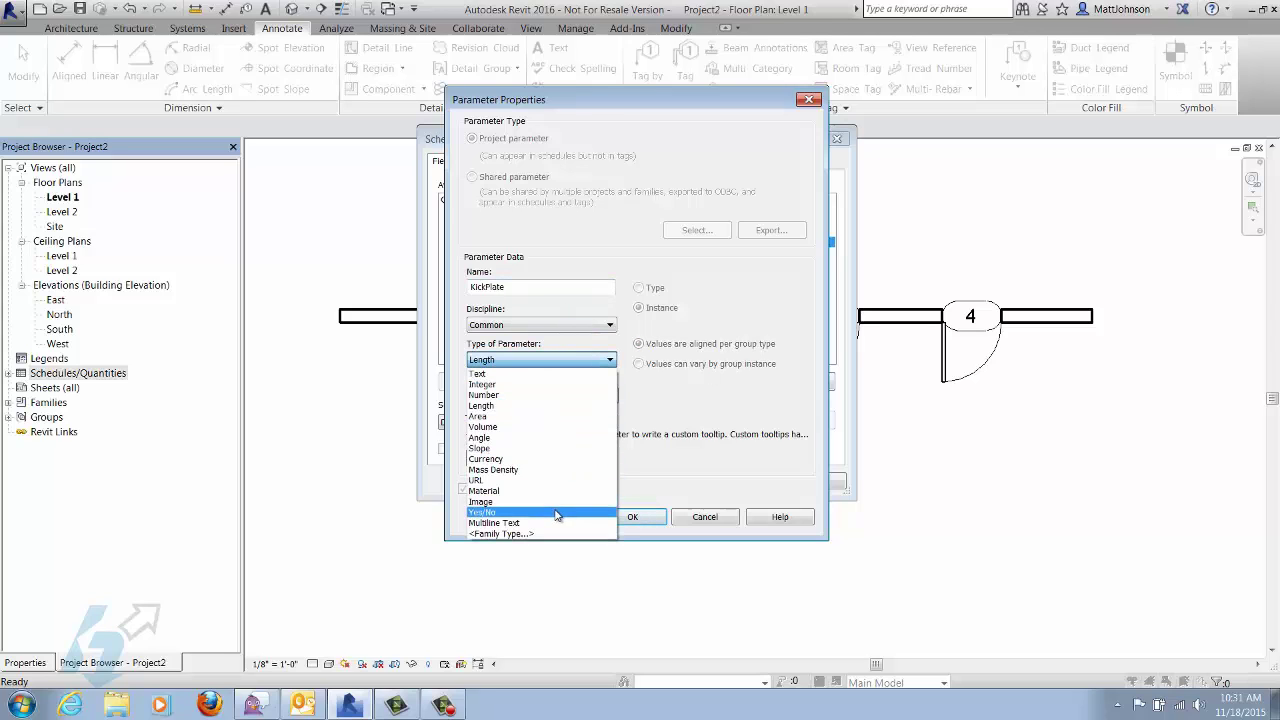
{"action": "left_click", "coordinate": [556, 514]}
{"action": "left_click", "coordinate": [600, 395]}
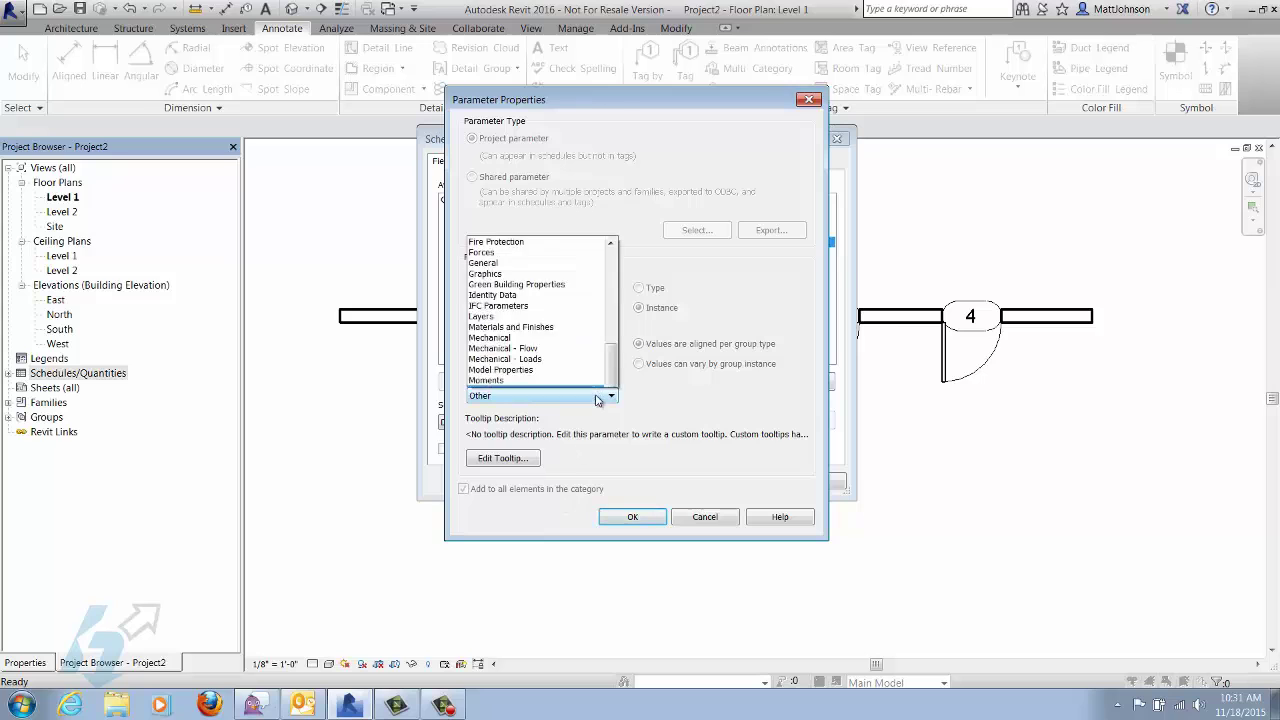
{"action": "left_click", "coordinate": [582, 158]}
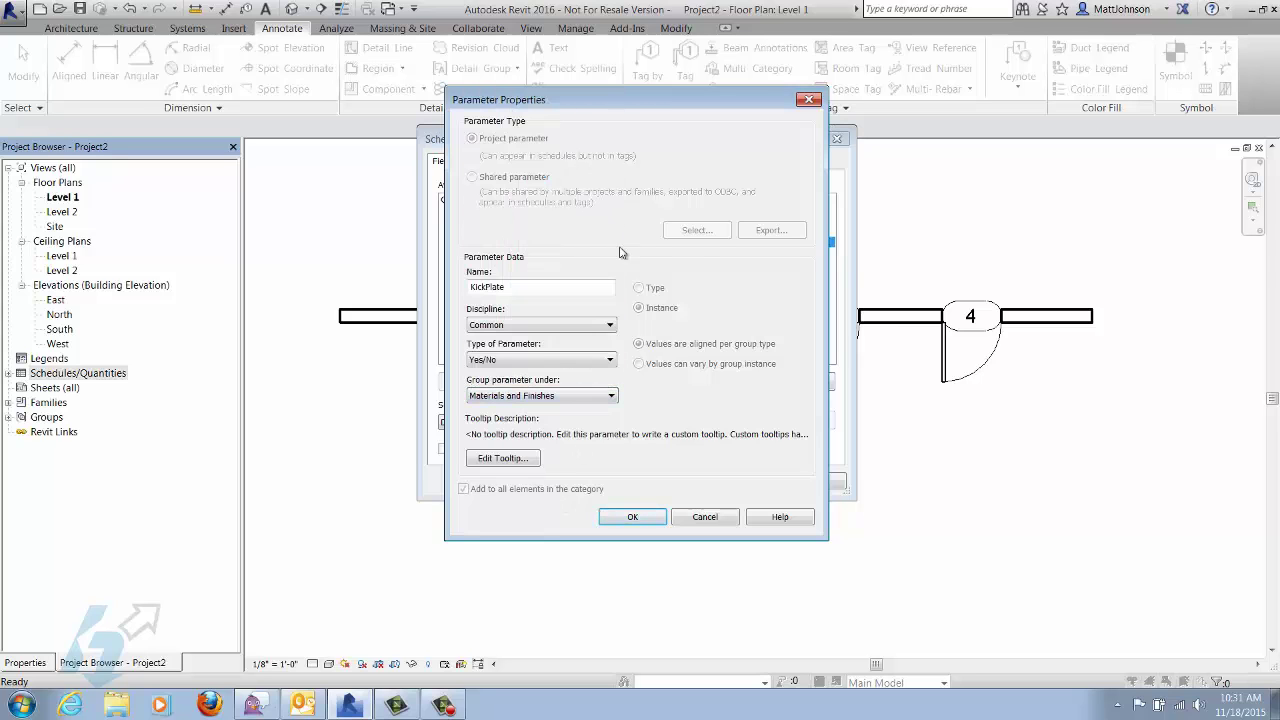
{"action": "left_click", "coordinate": [638, 517]}
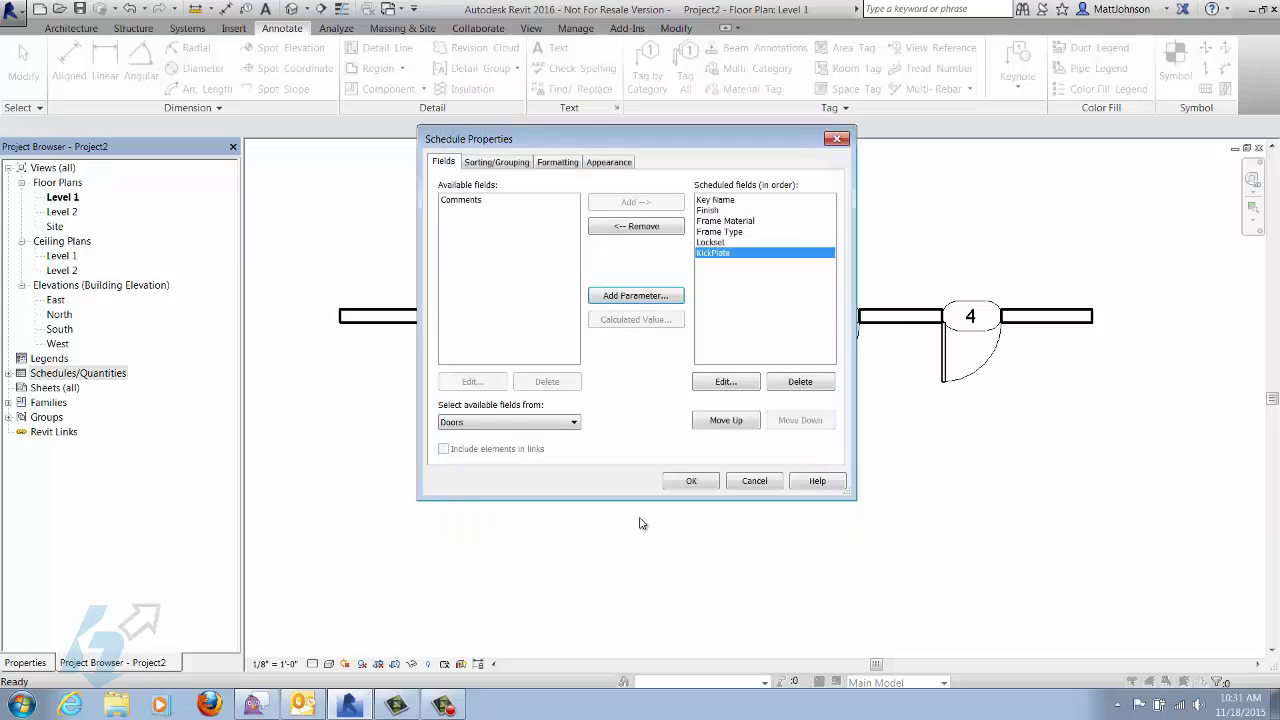
Step: Add a Closer parameter of type Yes/No to the key schedule, grouped under Materials and Finishes
{"action": "left_click", "coordinate": [658, 298]}
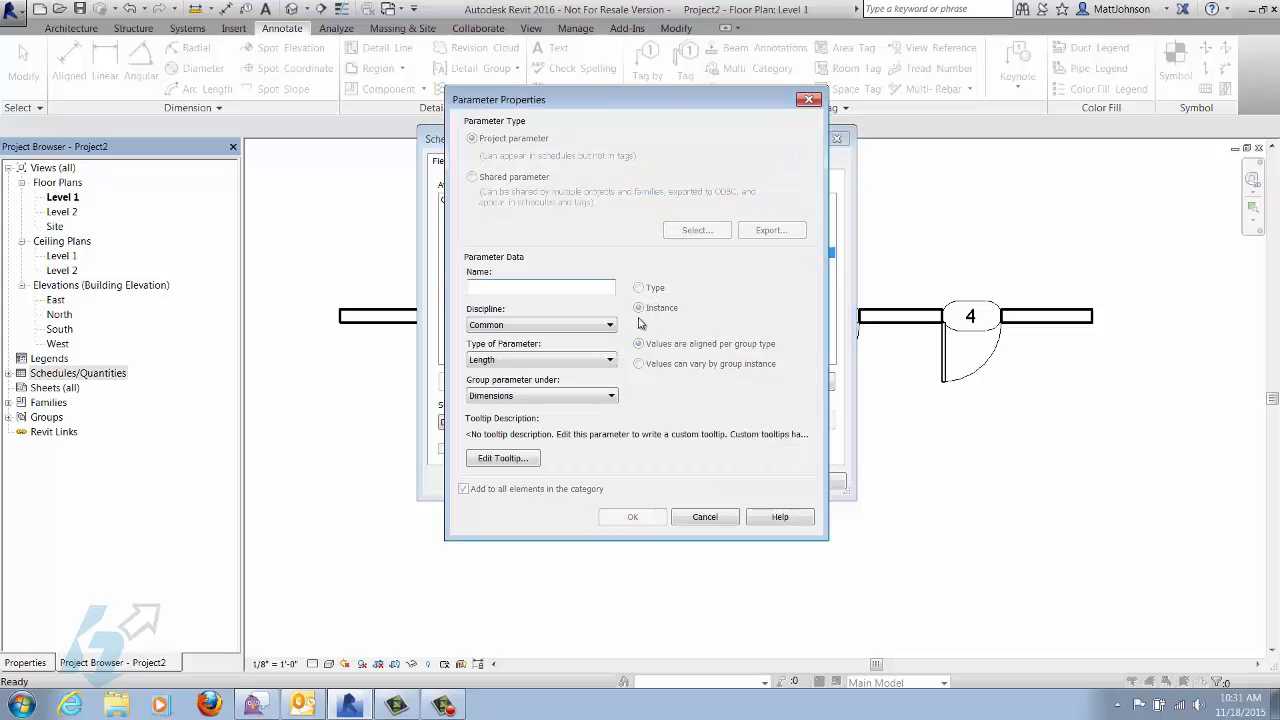
{"action": "type", "text": "Closer"}
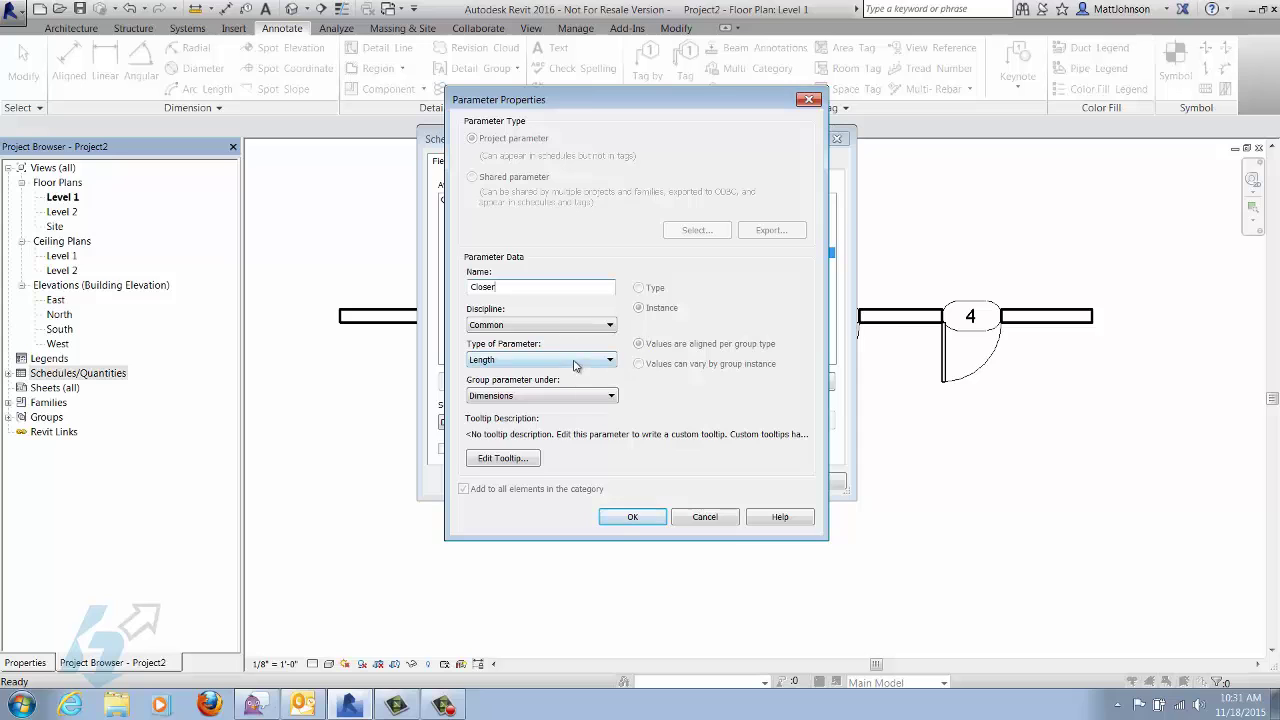
{"action": "left_click", "coordinate": [574, 362]}
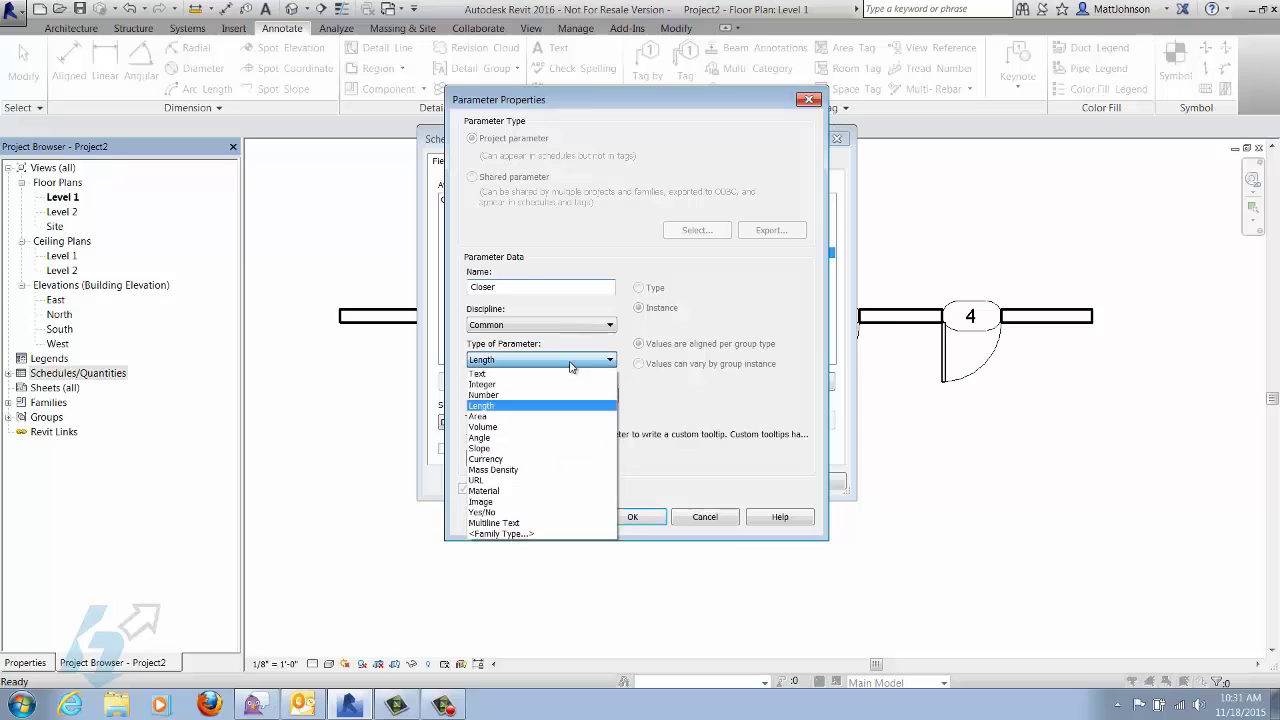
{"action": "left_click", "coordinate": [548, 515]}
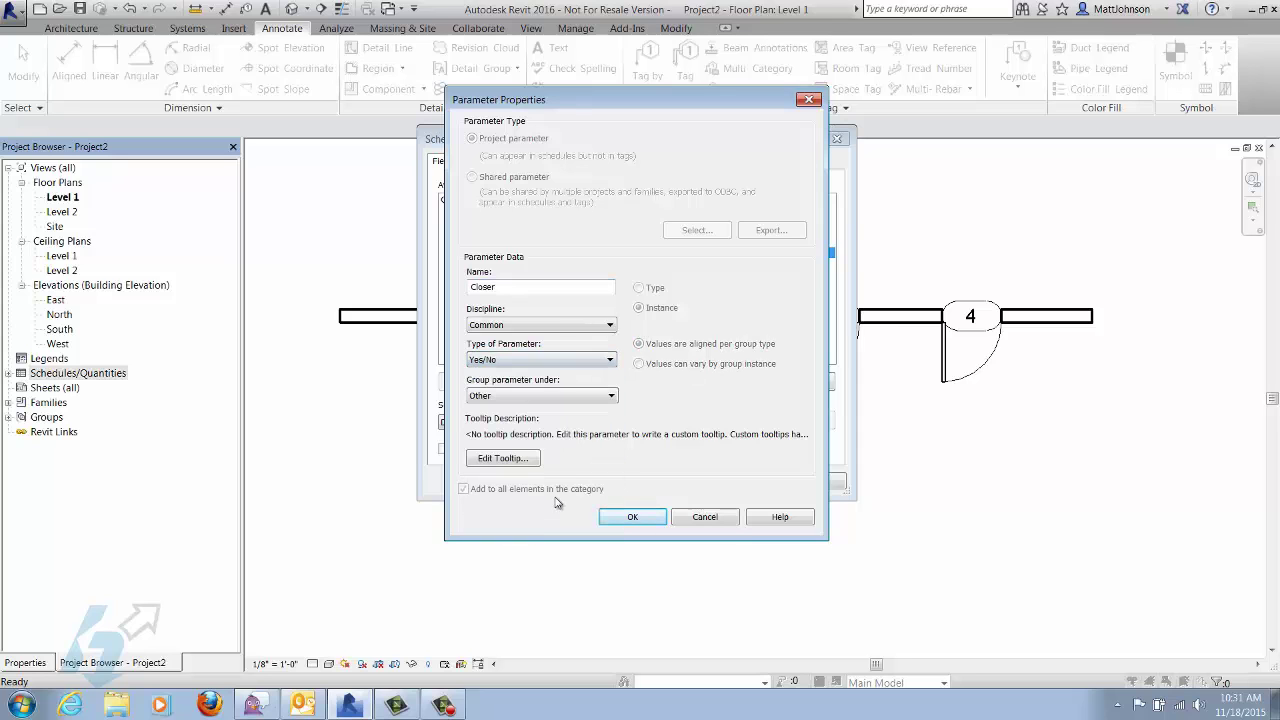
{"action": "left_click", "coordinate": [611, 397]}
{"action": "left_click_drag", "start_coordinate": [614, 352], "coordinate": [611, 300]}
{"action": "left_click", "coordinate": [551, 233]}
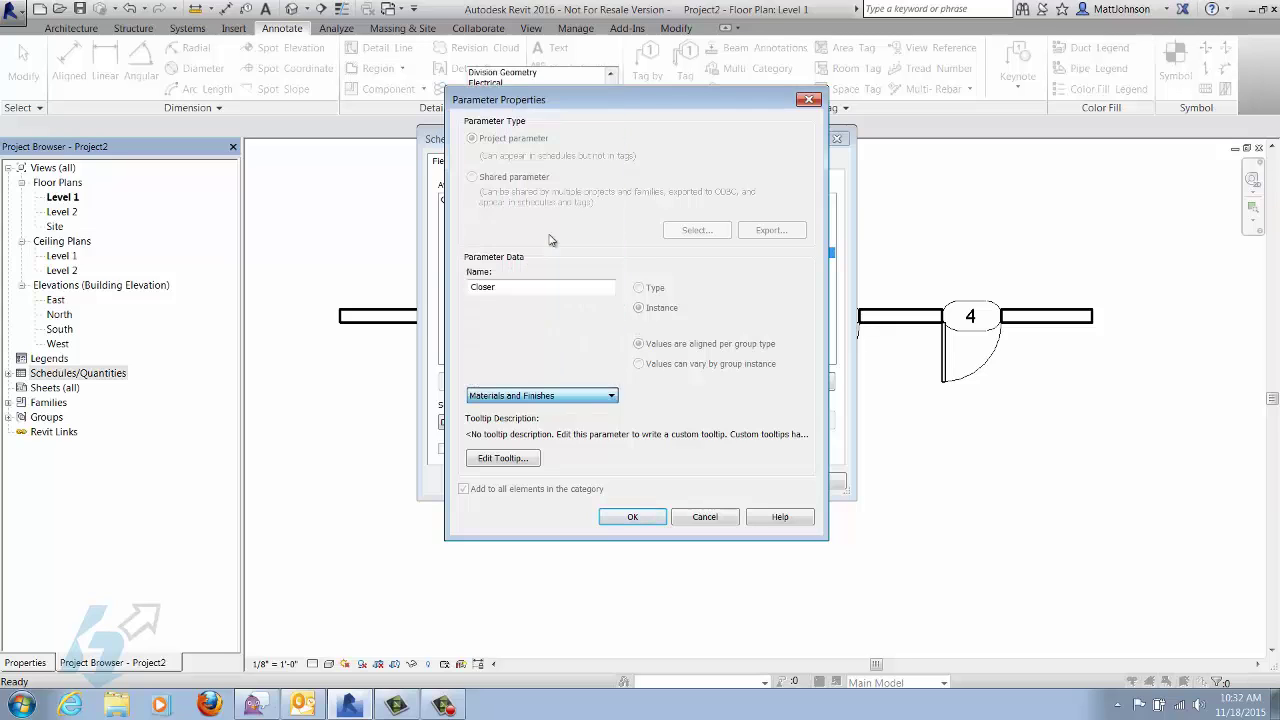
{"action": "left_click", "coordinate": [631, 518]}
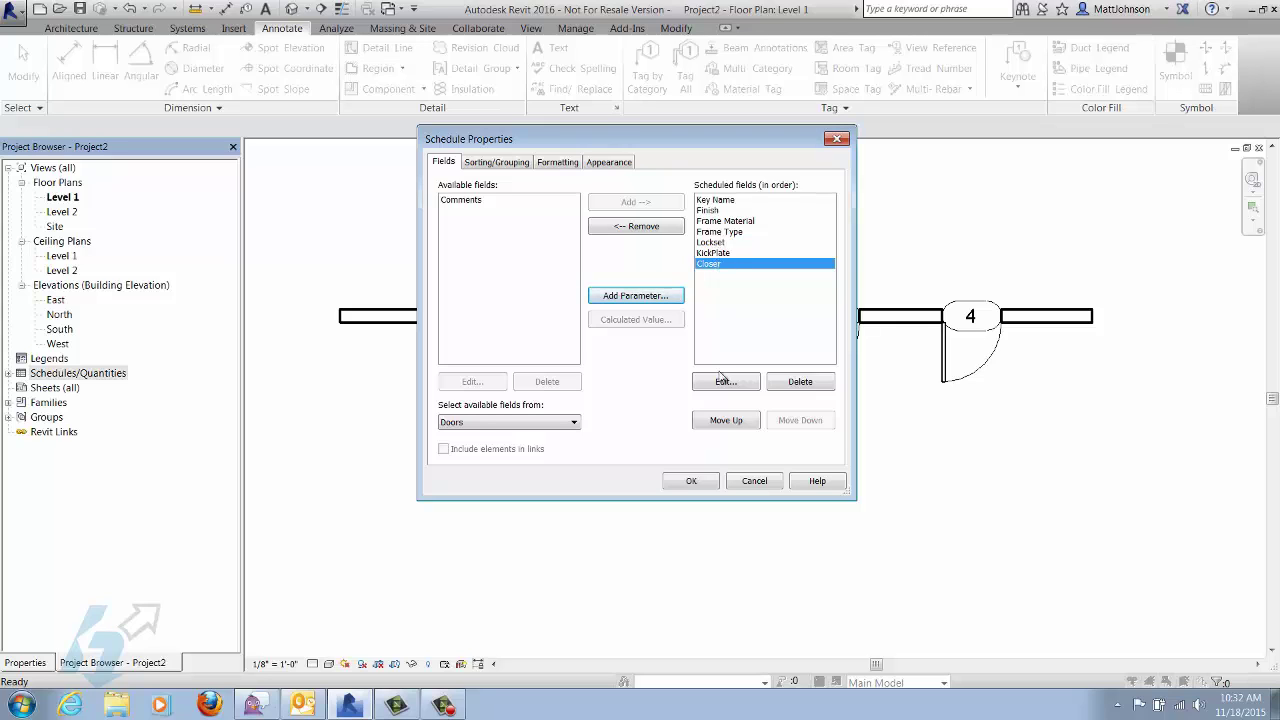
Step: Generate the Door Style Schedule from the chosen fields and insert four data rows
{"action": "left_click", "coordinate": [691, 483]}
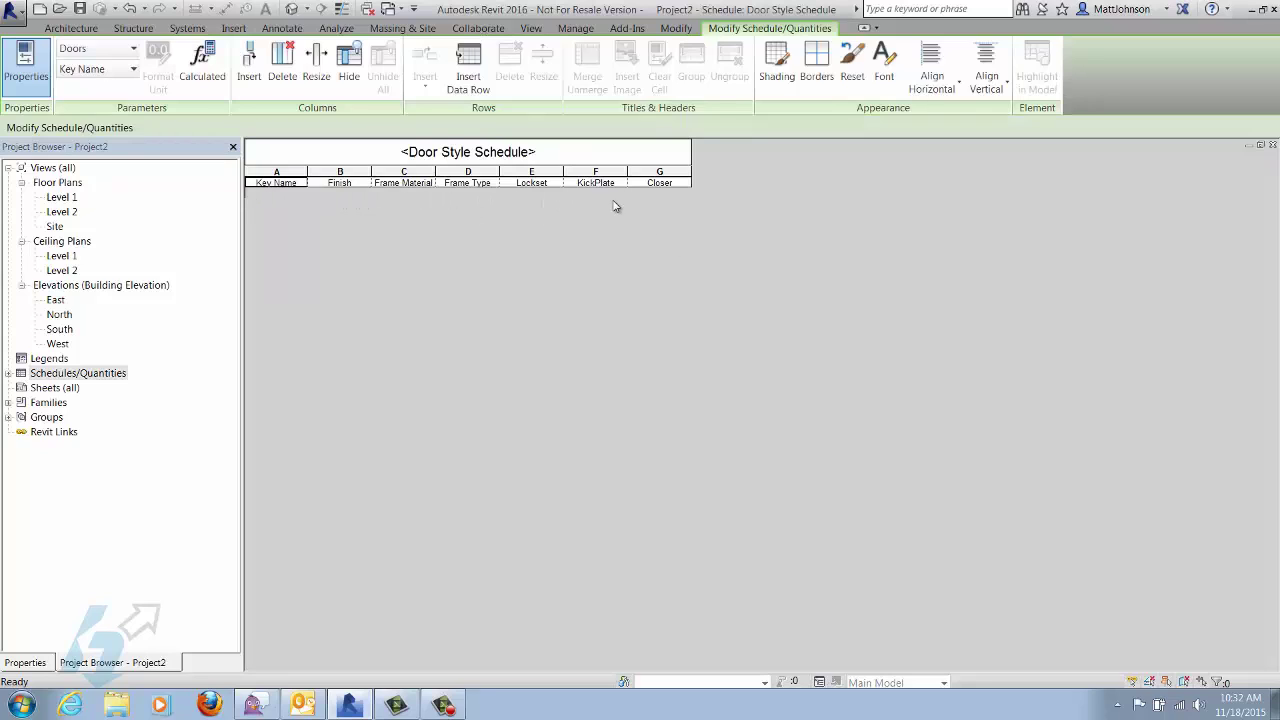
{"action": "left_click", "coordinate": [476, 88]}
{"action": "left_click", "coordinate": [476, 88]}
{"action": "left_click", "coordinate": [476, 88]}
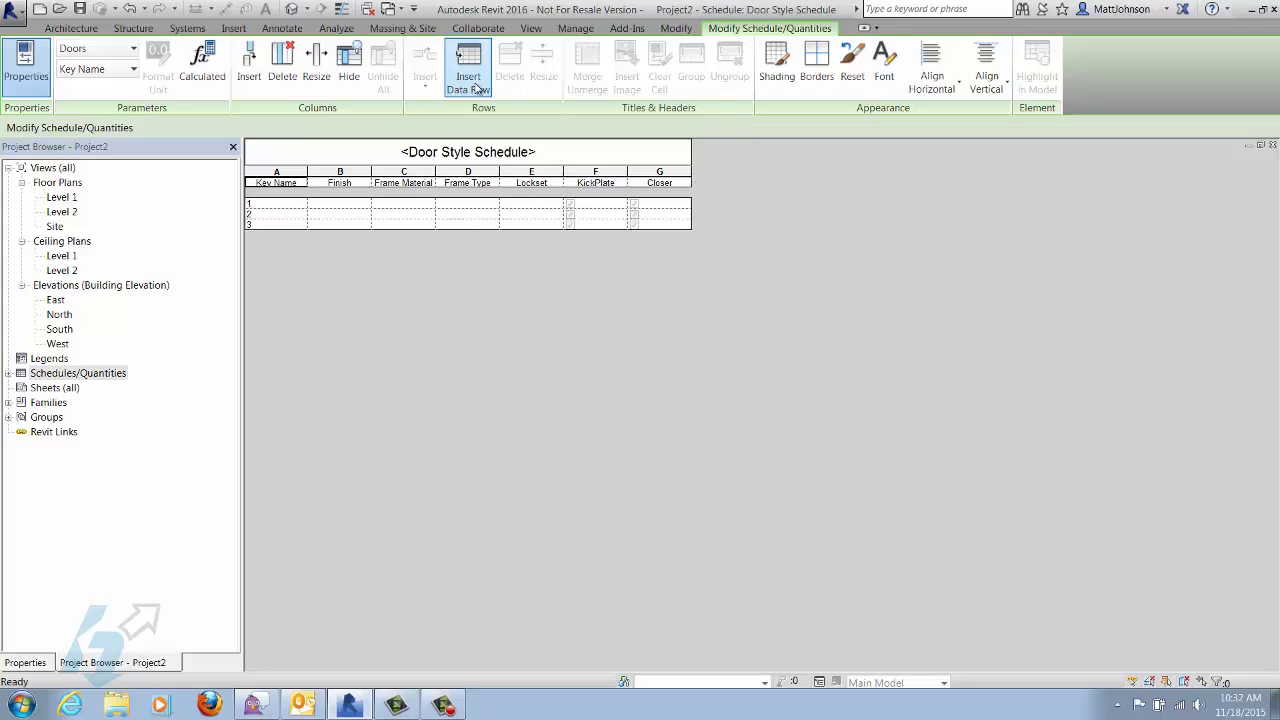
{"action": "left_click", "coordinate": [476, 88]}
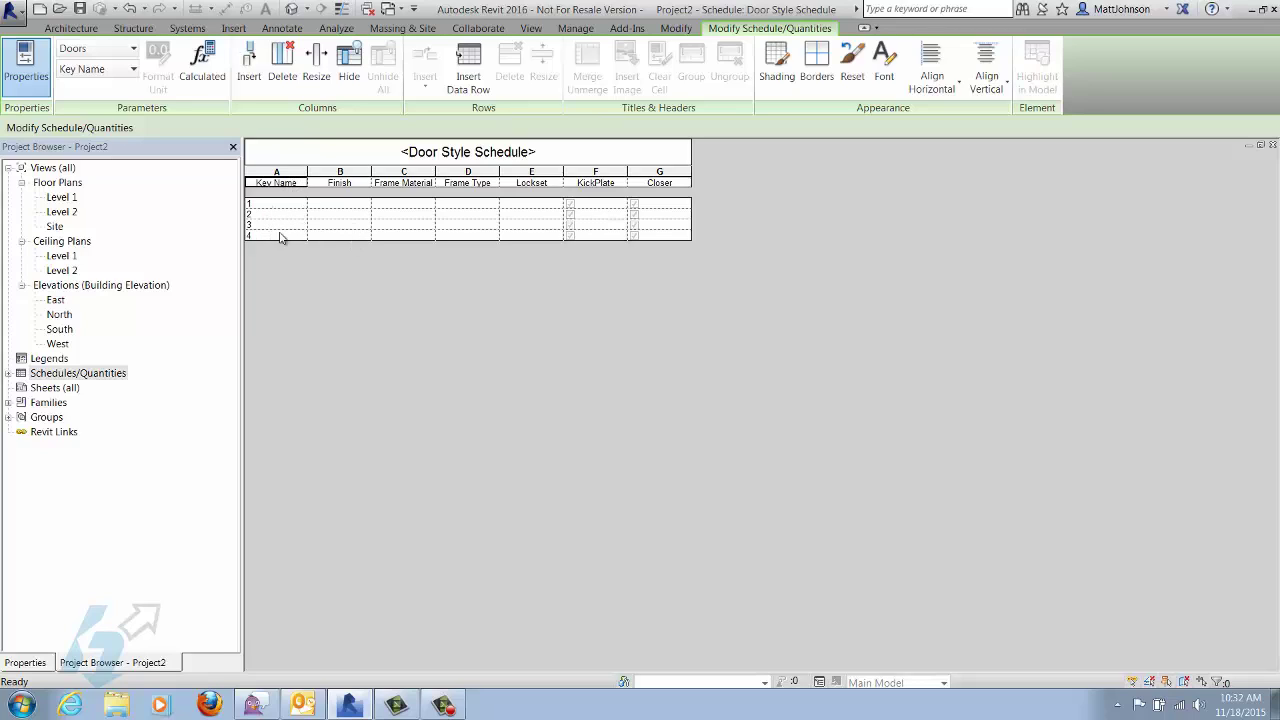
Step: Enter the finishes Cherry, Oak, Pine and Poplar for keys 1 to 4 in the Finish column
{"action": "left_click", "coordinate": [351, 205]}
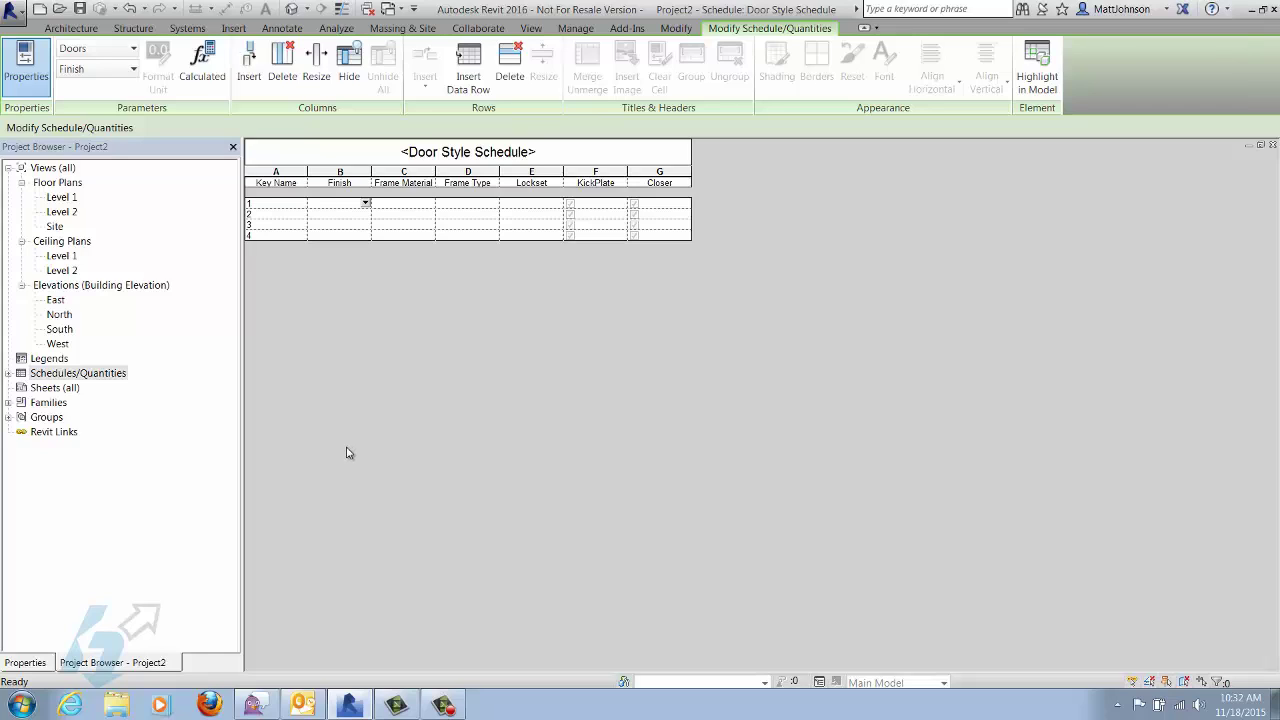
{"action": "type", "text": "Cherry"}
{"action": "left_click", "coordinate": [339, 218]}
{"action": "type", "text": "Oak"}
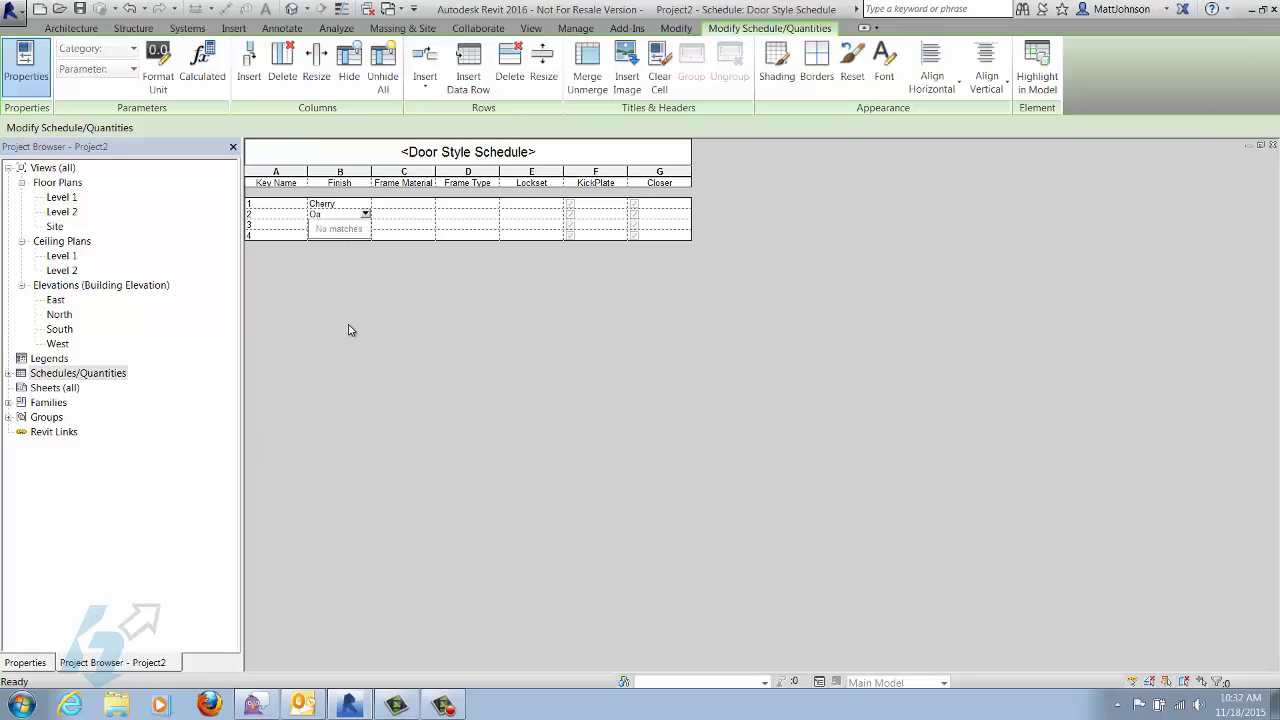
{"action": "left_click", "coordinate": [328, 230]}
{"action": "type", "text": "Pine"}
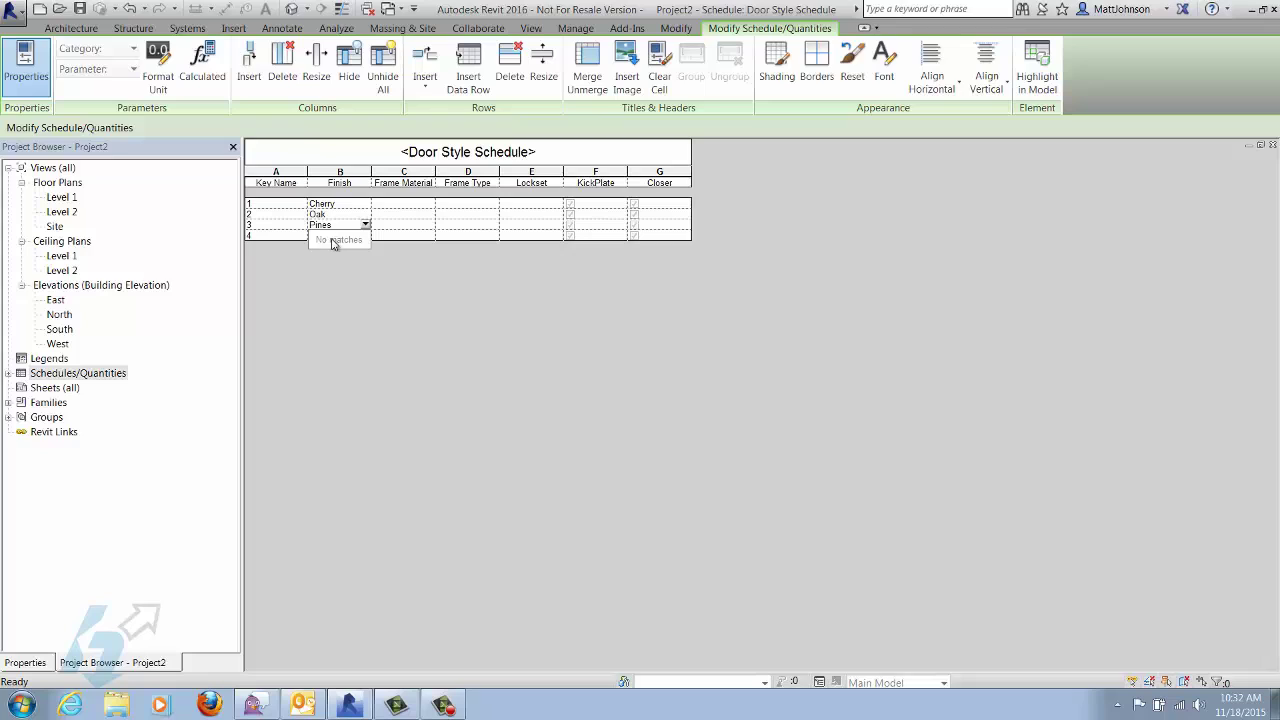
{"action": "left_click", "coordinate": [335, 243]}
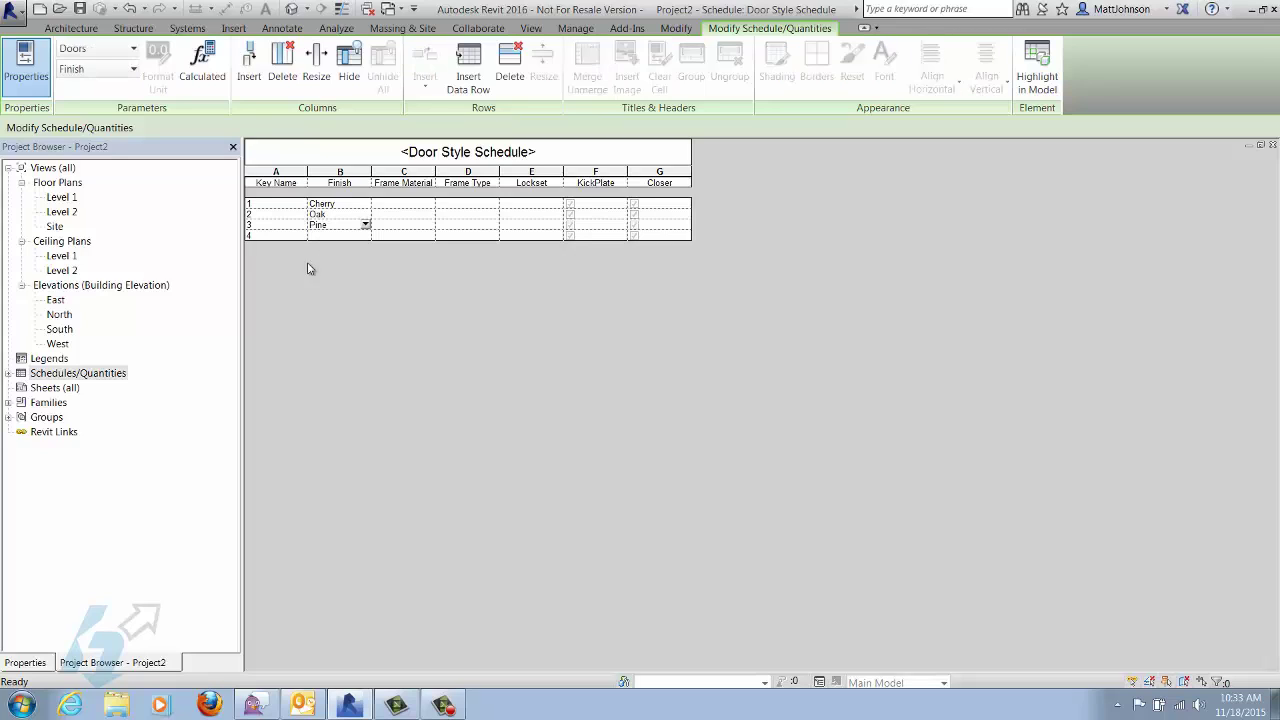
{"action": "left_click", "coordinate": [340, 236]}
{"action": "type", "text": "Poplar"}
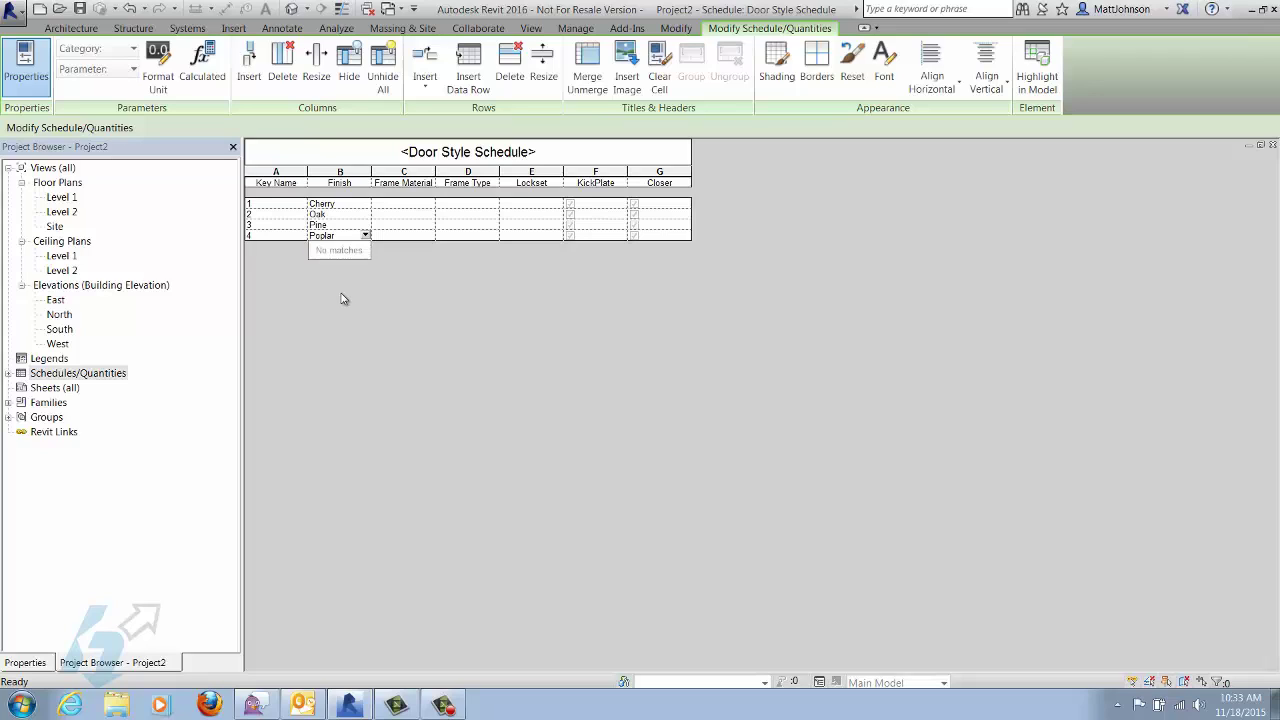
Step: Enter Metal, Wood, Metal and Wood as the Frame Material of keys 1 to 4
{"action": "left_click", "coordinate": [420, 204]}
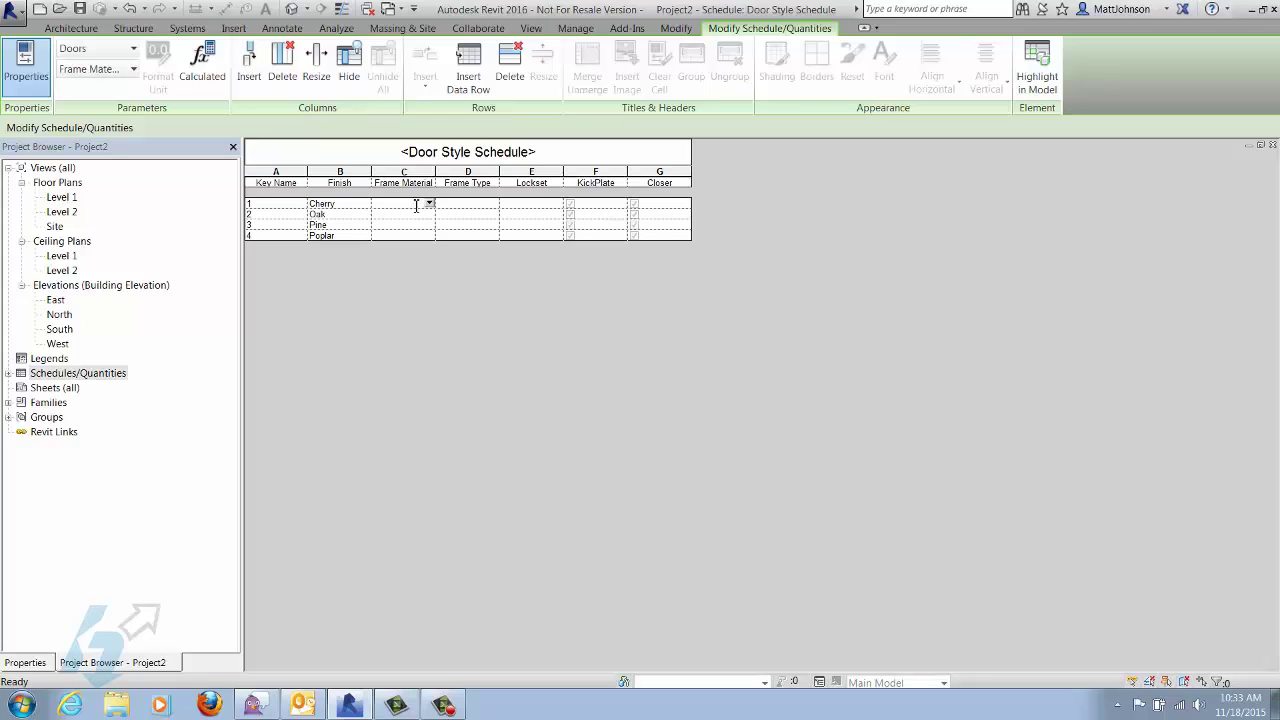
{"action": "type", "text": "Metal"}
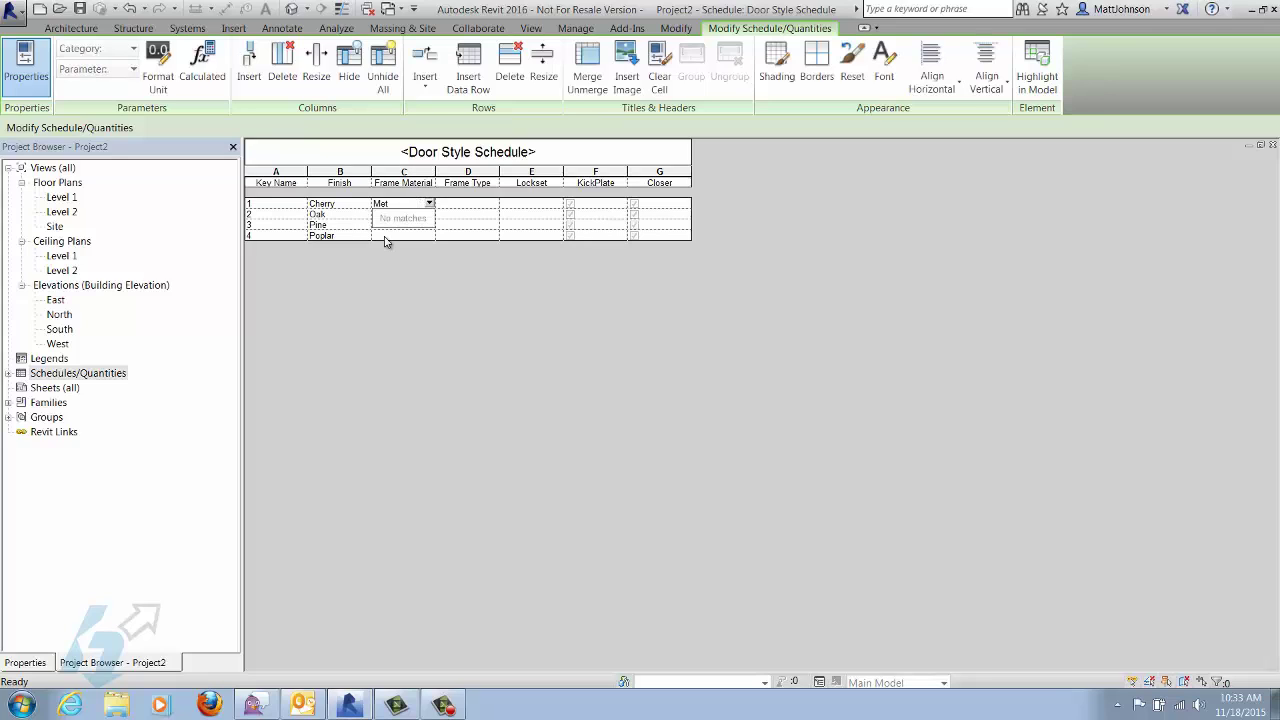
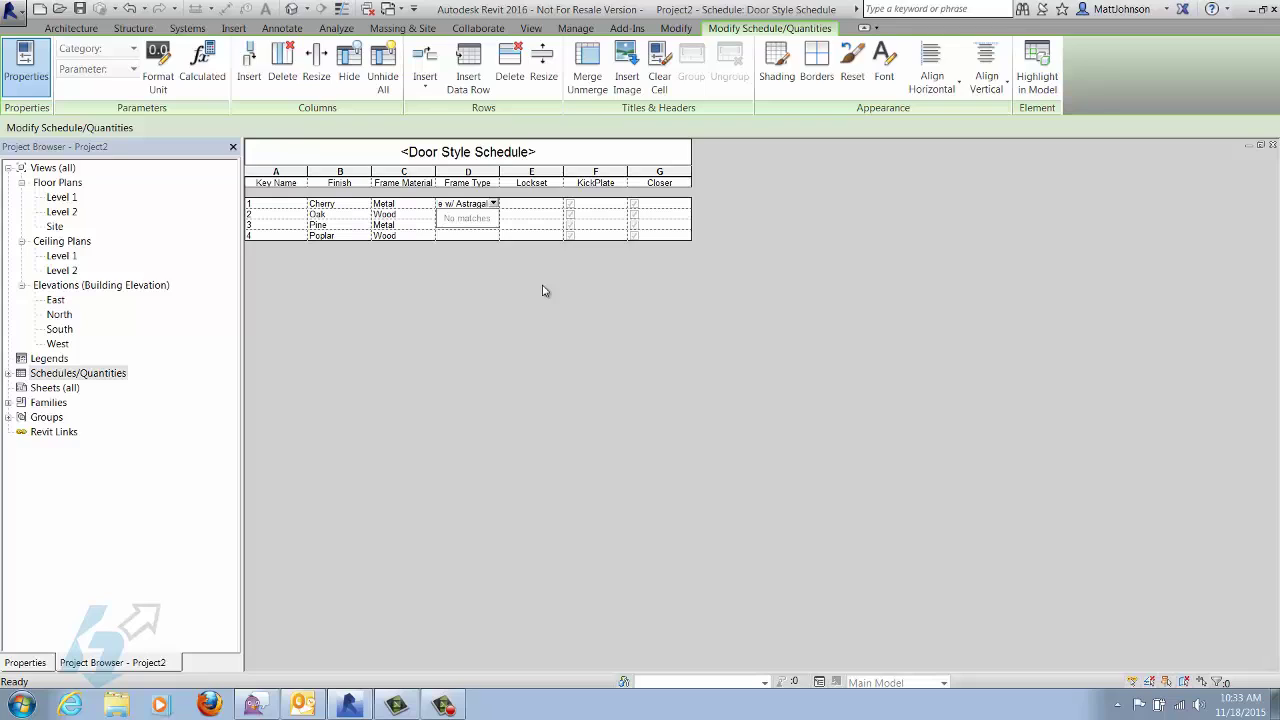
Step: Enter Double w/ Astragal, Single, Double no Astragal and Single as the Frame Type of keys 1 to 4
{"action": "left_click", "coordinate": [465, 220]}
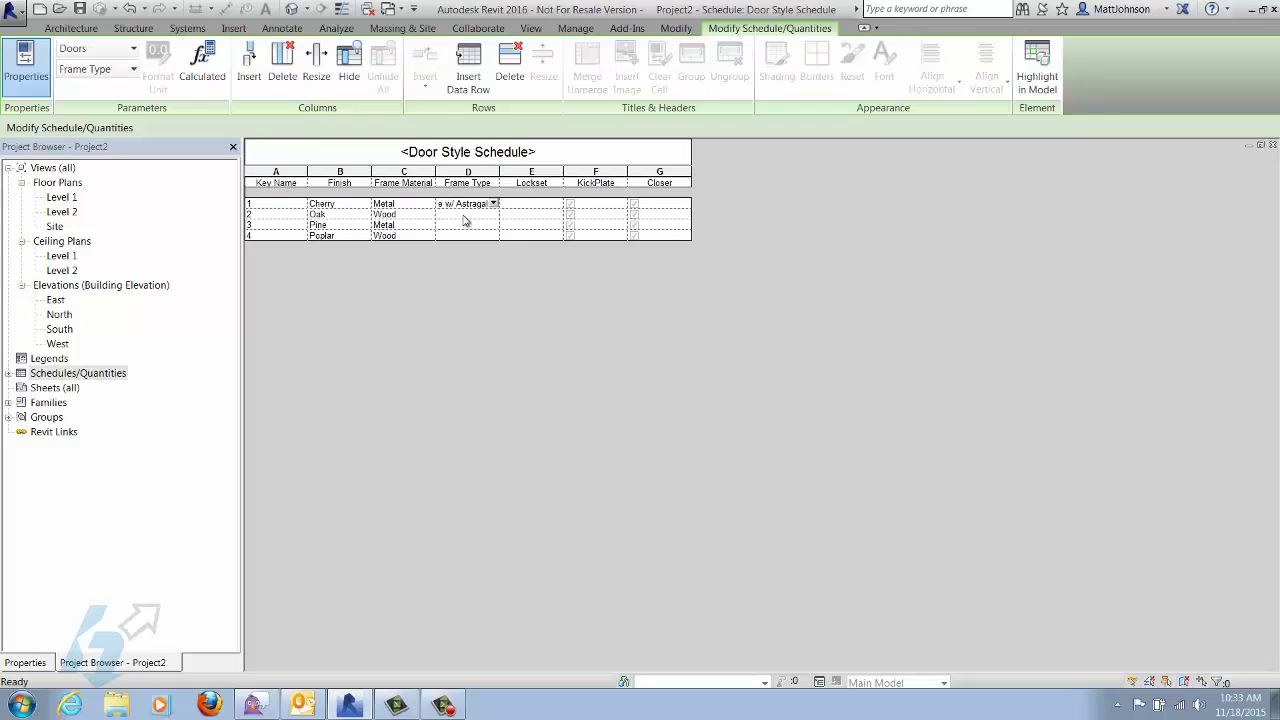
{"action": "left_click", "coordinate": [465, 220]}
{"action": "type", "text": "Single"}
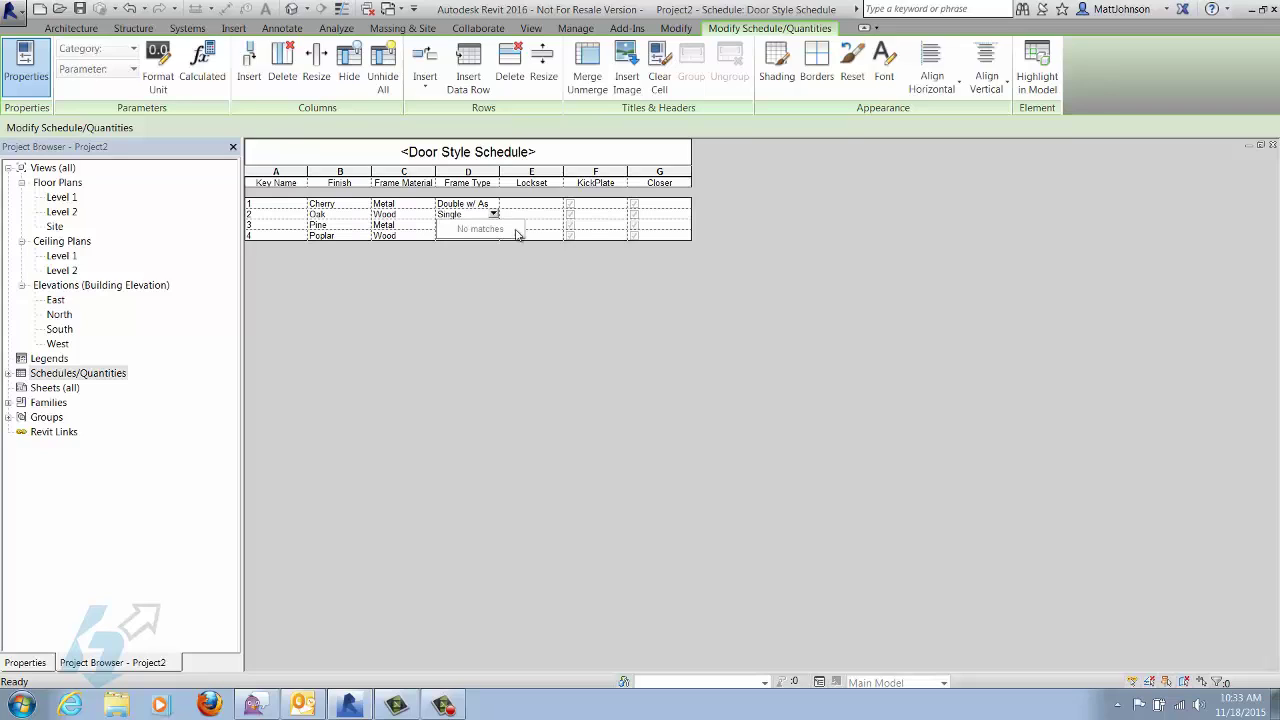
{"action": "left_click", "coordinate": [463, 226]}
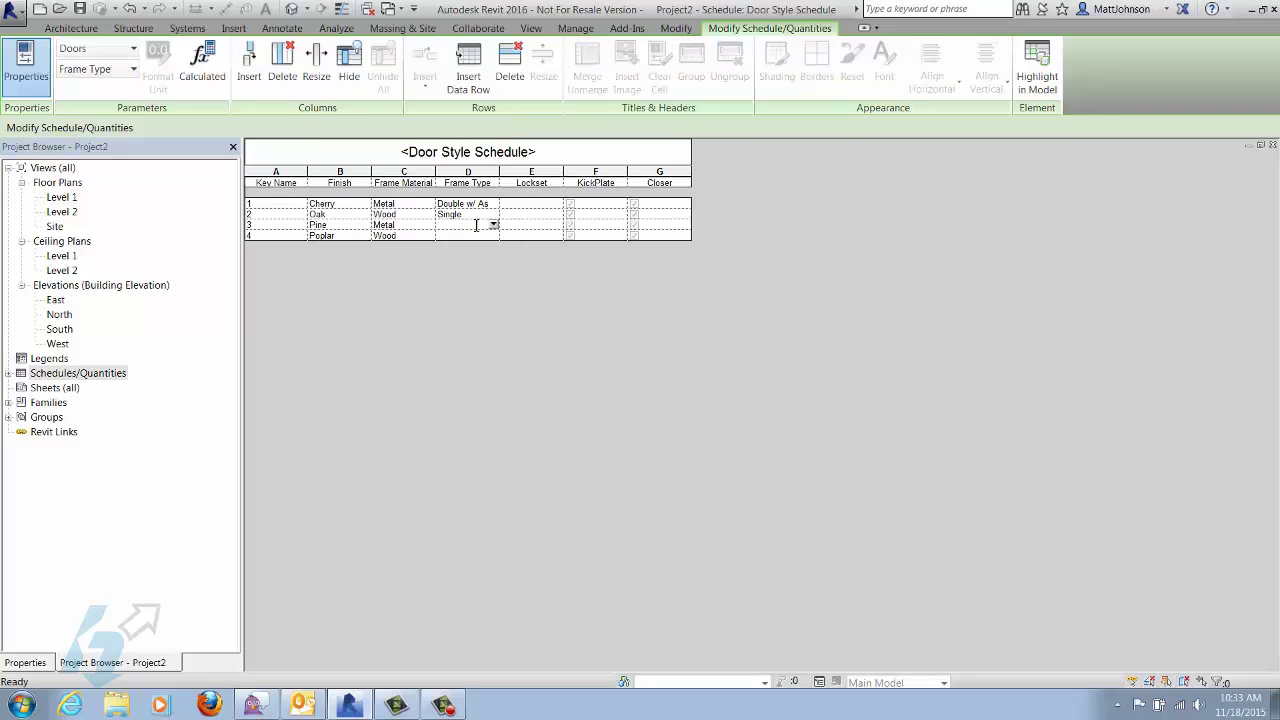
{"action": "type", "text": "Double"}
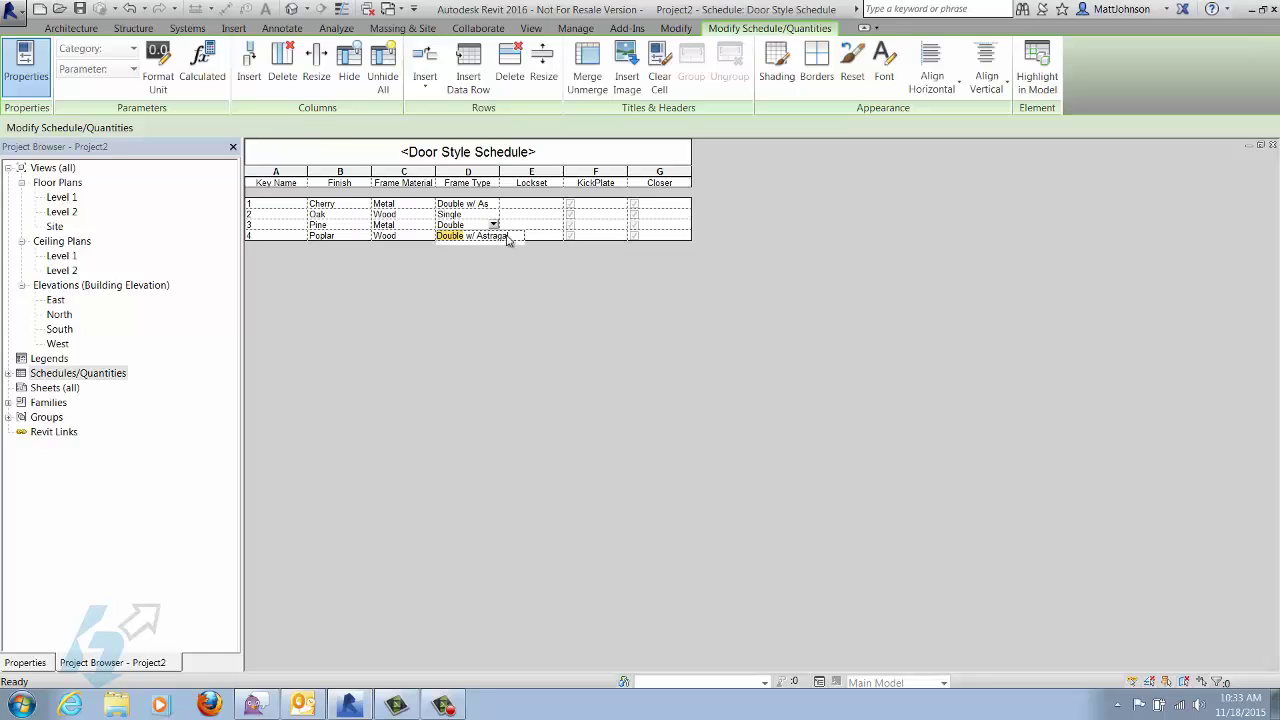
{"action": "type", "text": " no"}
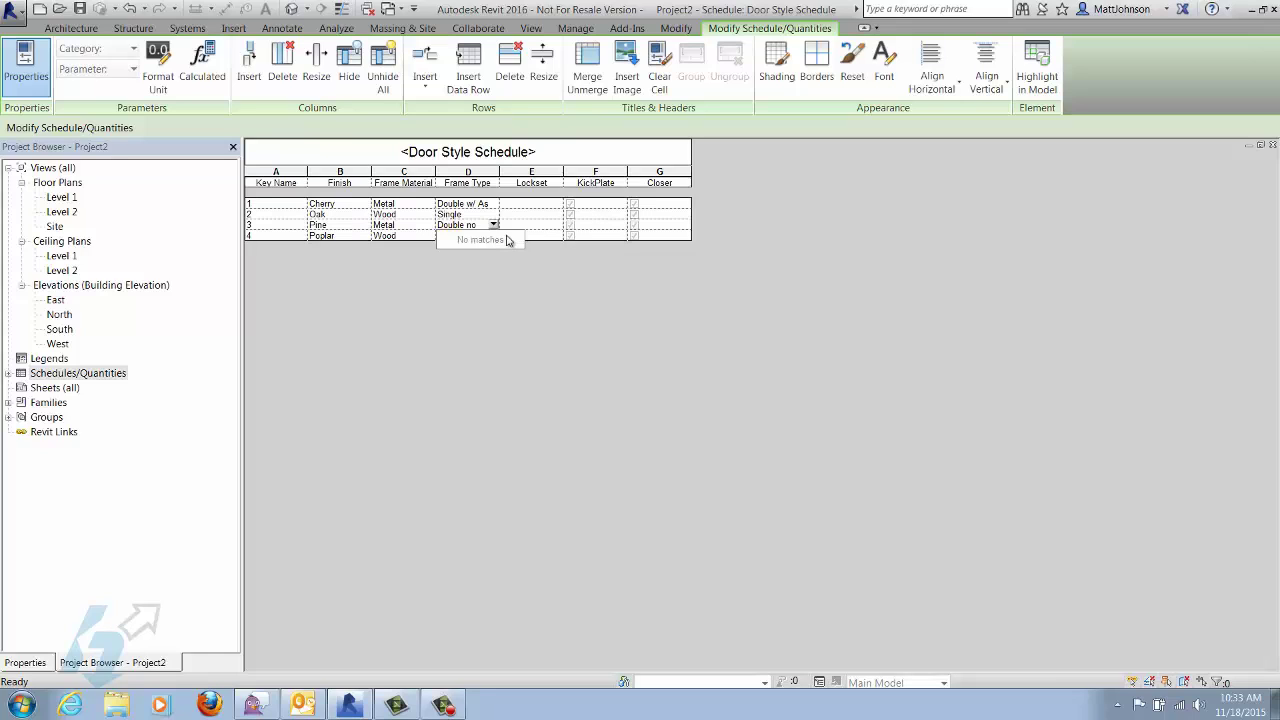
{"action": "type", "text": " Astragal"}
{"action": "left_click", "coordinate": [480, 237]}
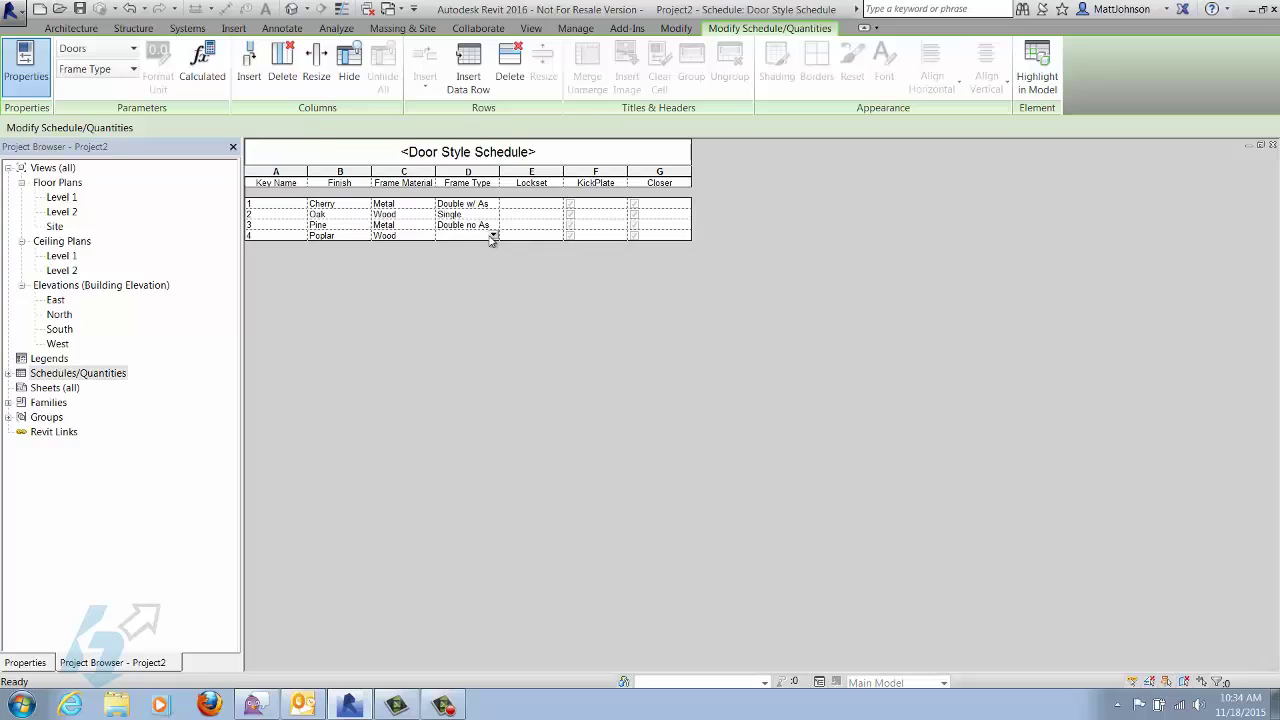
{"action": "left_click", "coordinate": [493, 236]}
{"action": "left_click", "coordinate": [452, 277]}
Step: Enter Entry, Schlage 1001, Kwick set and Locked as the Lockset of keys 1 to 4
{"action": "left_click", "coordinate": [540, 206]}
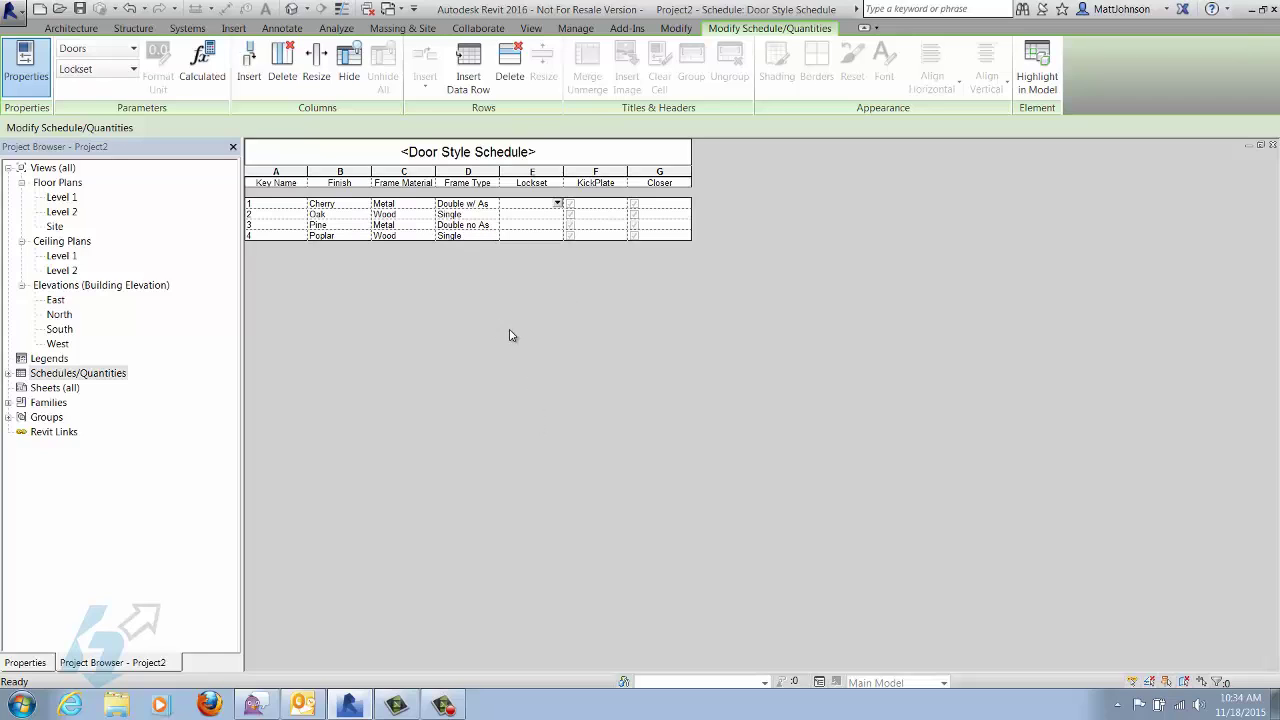
{"action": "type", "text": "Entry"}
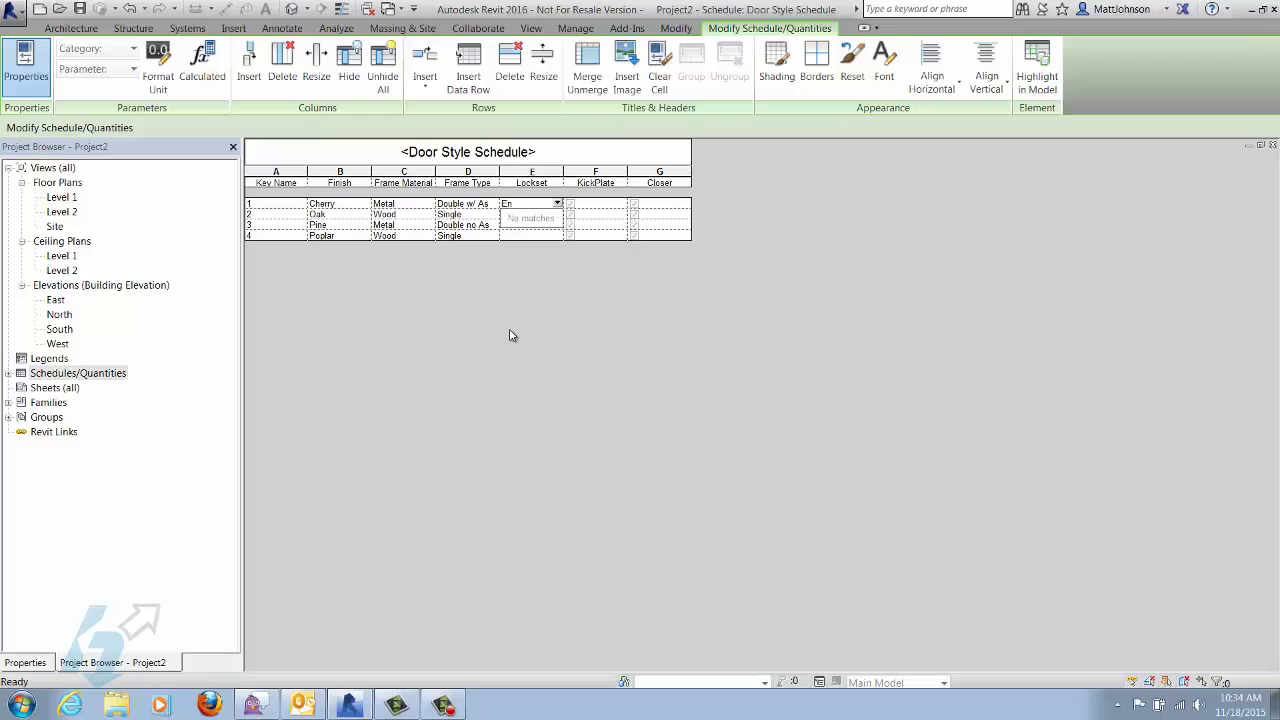
{"action": "left_click", "coordinate": [528, 218]}
{"action": "left_click", "coordinate": [539, 213]}
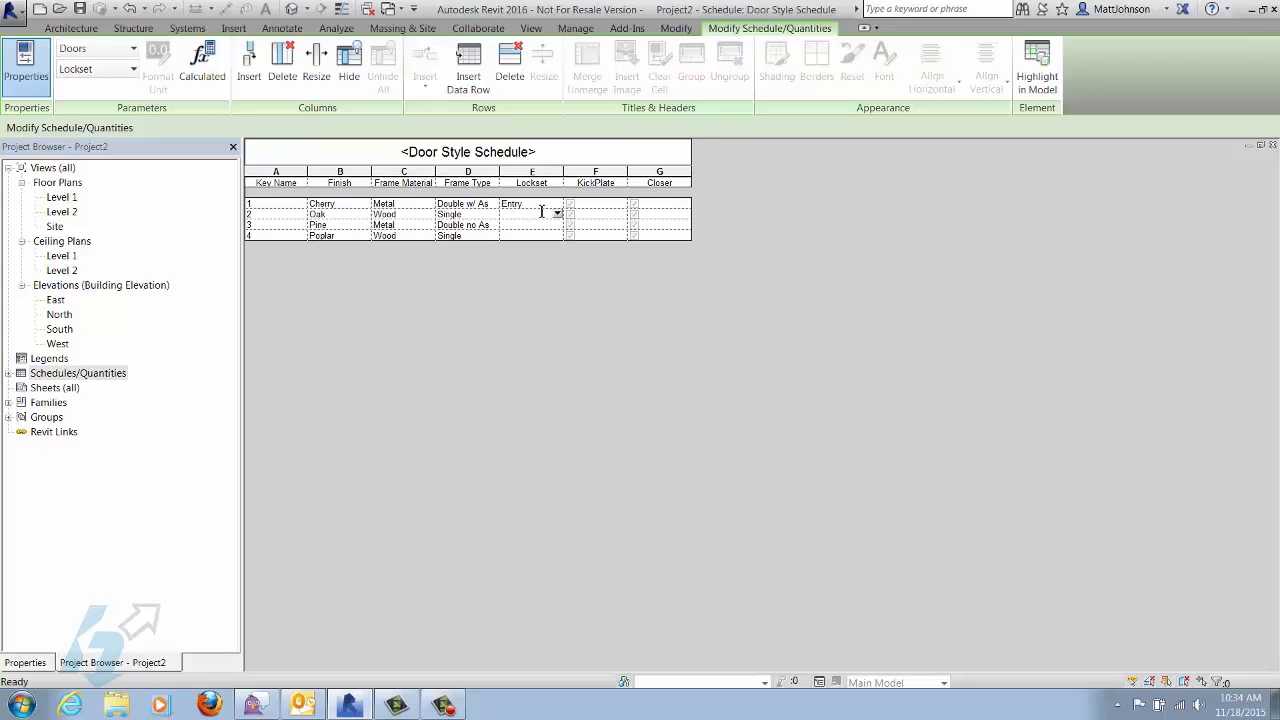
{"action": "type", "text": "Schlage"}
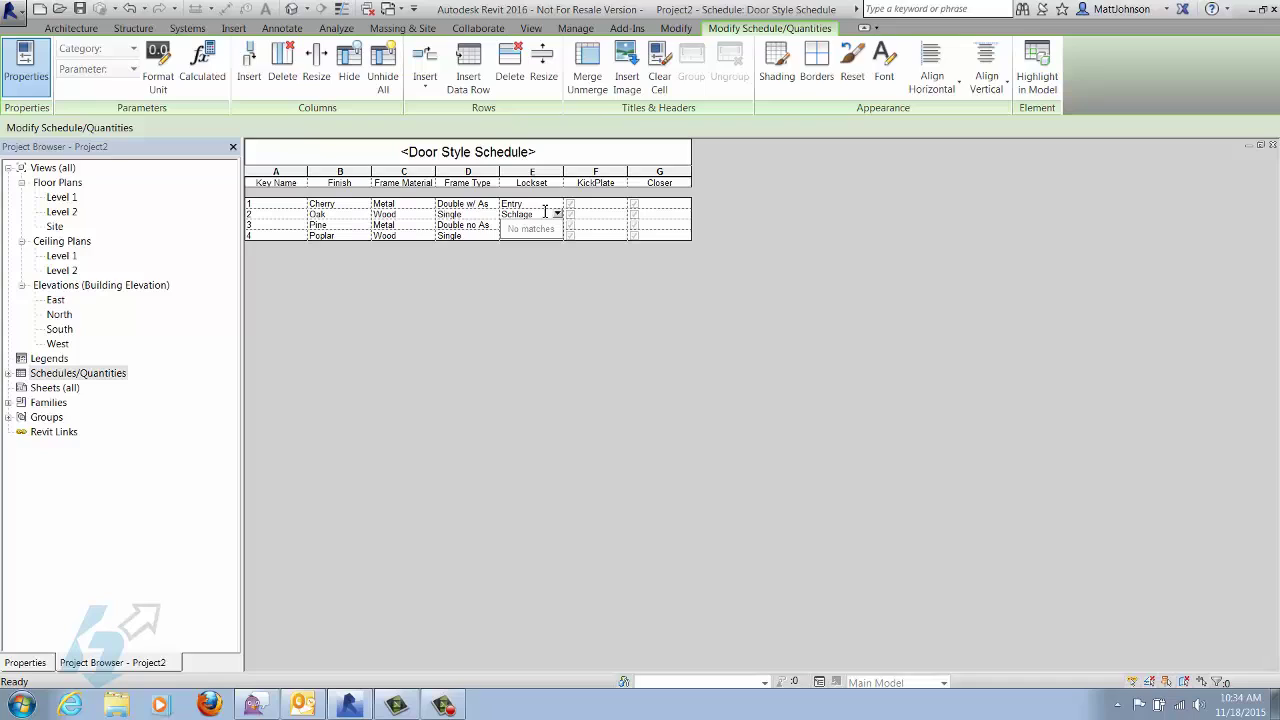
{"action": "type", "text": "1001"}
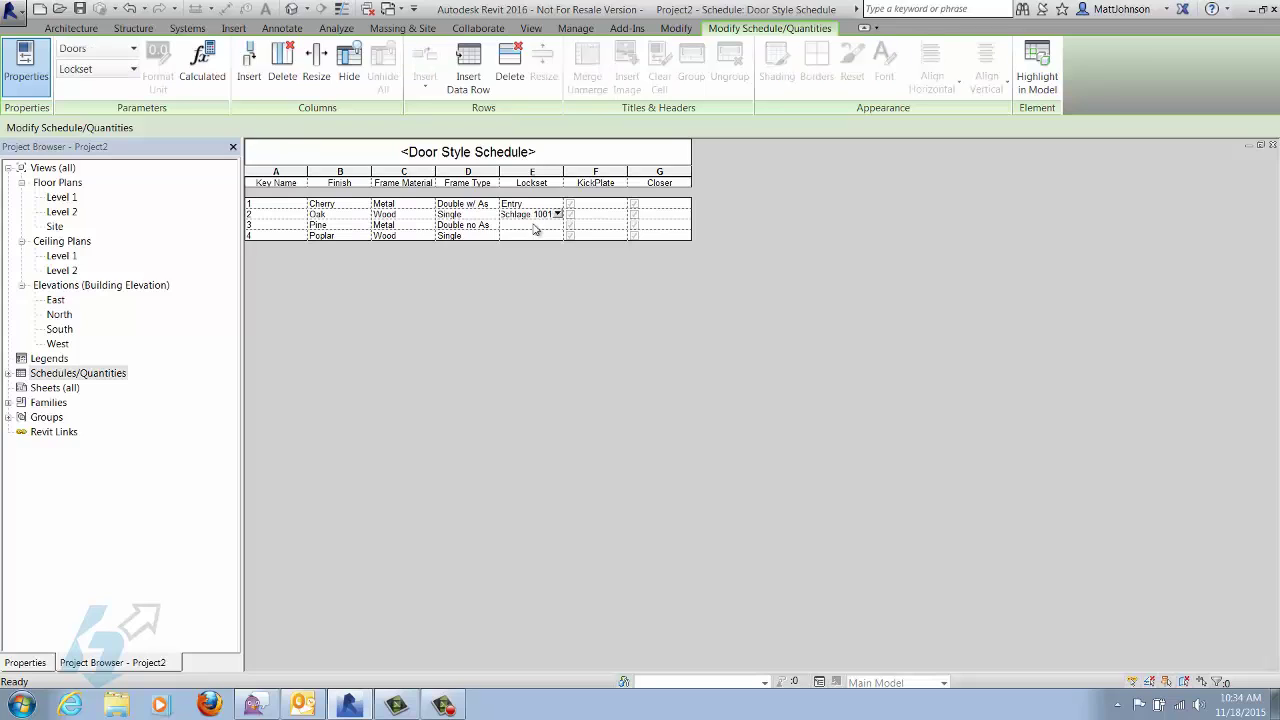
{"action": "left_click", "coordinate": [536, 226]}
{"action": "type", "text": "Kwick set"}
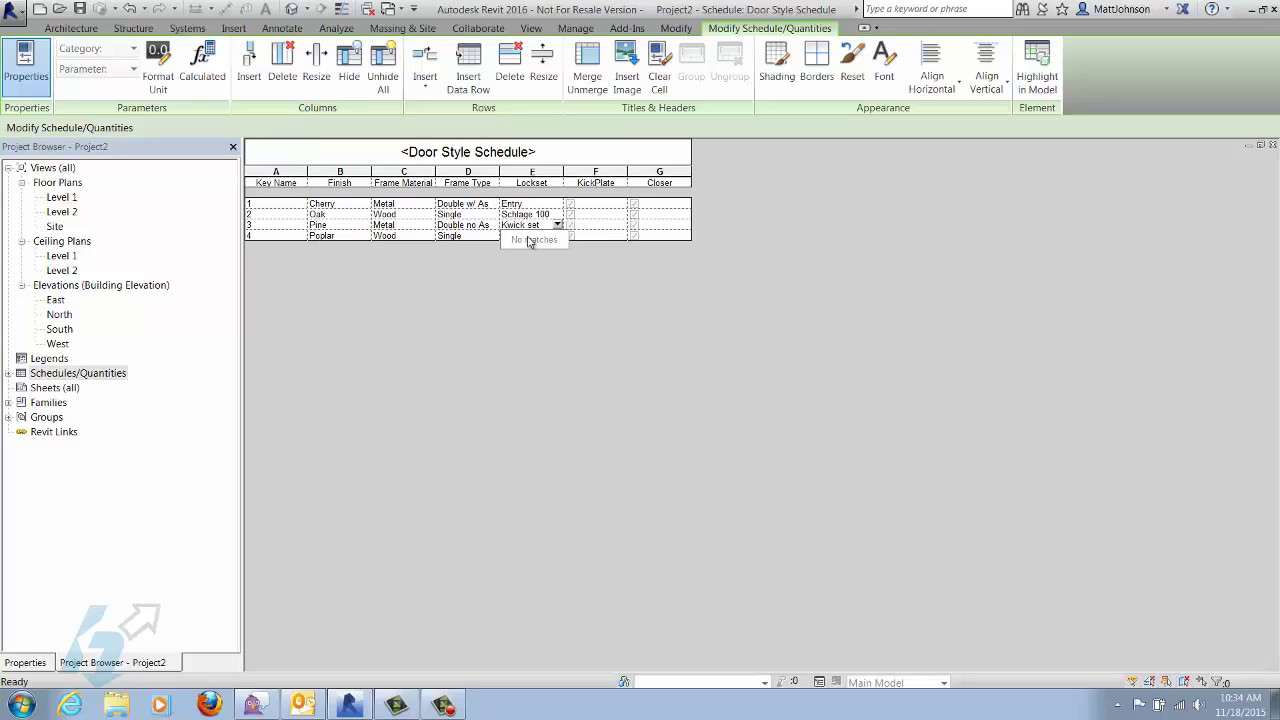
{"action": "key", "text": "Return"}
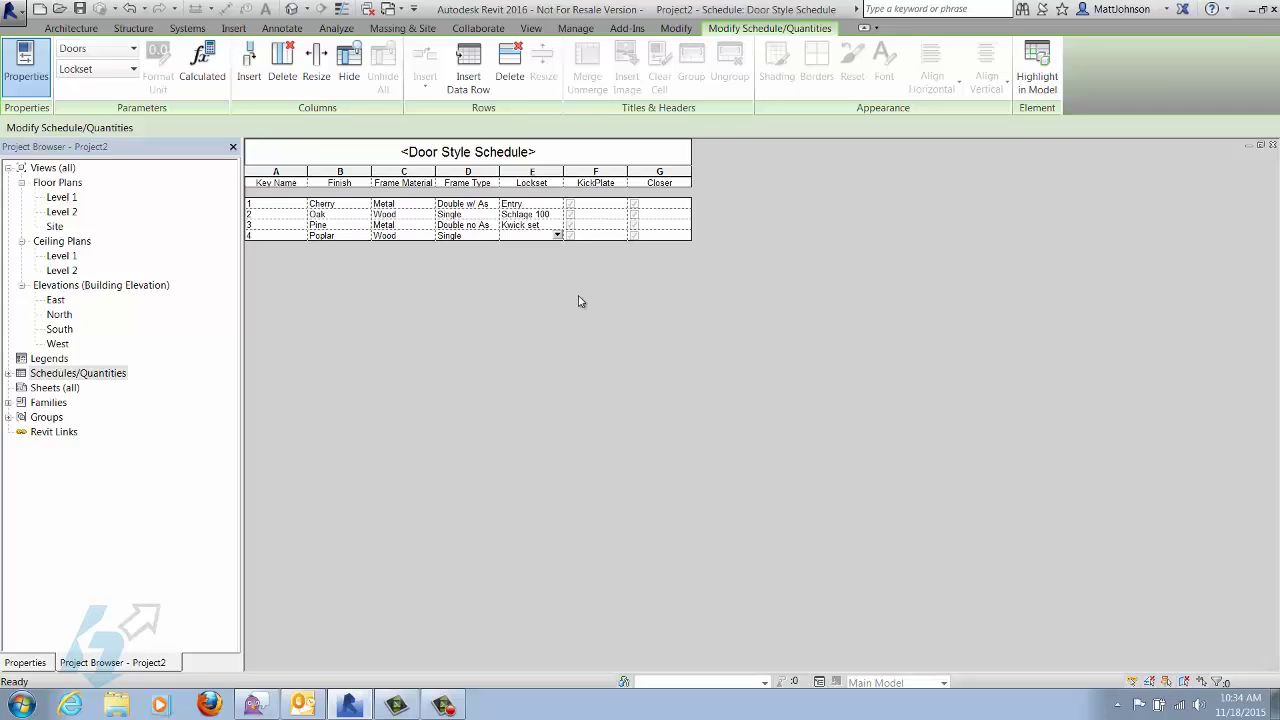
{"action": "type", "text": "Locked"}
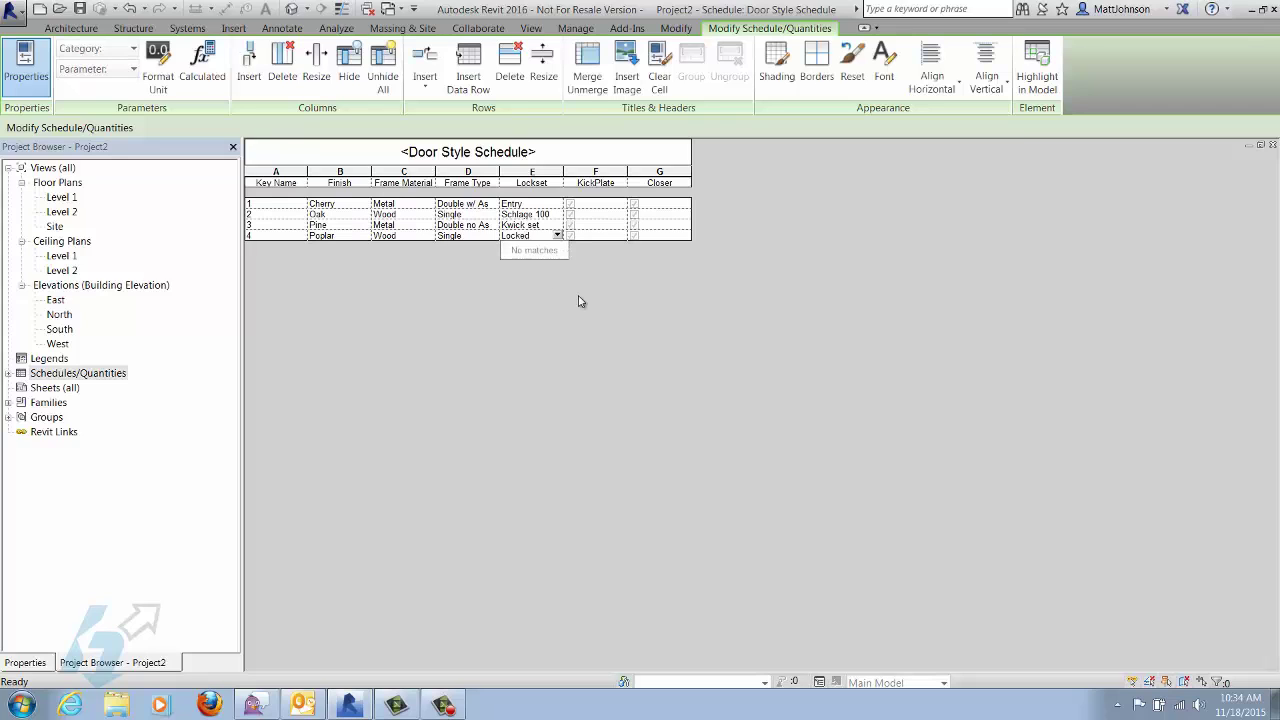
{"action": "key", "text": "Return"}
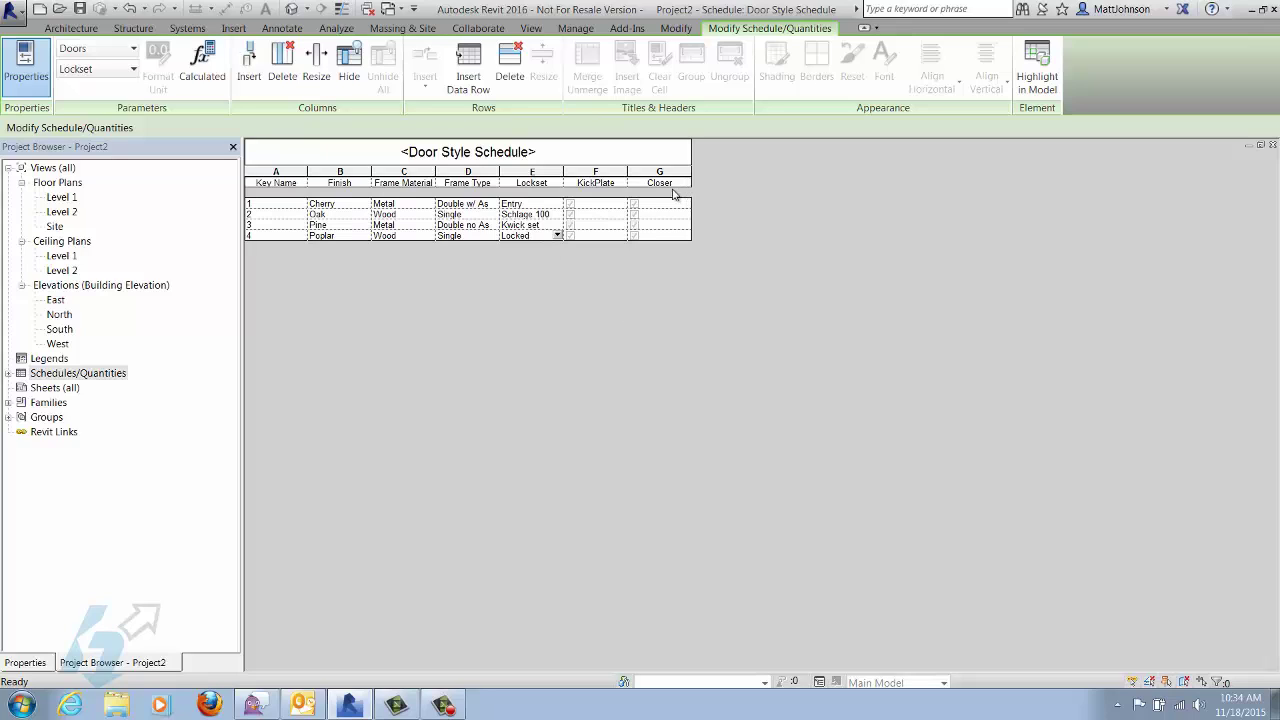
Step: Enable KickPlate for keys 1 and 3, and Closer for keys 2 and 4
{"action": "left_click", "coordinate": [571, 205]}
{"action": "left_click", "coordinate": [571, 225]}
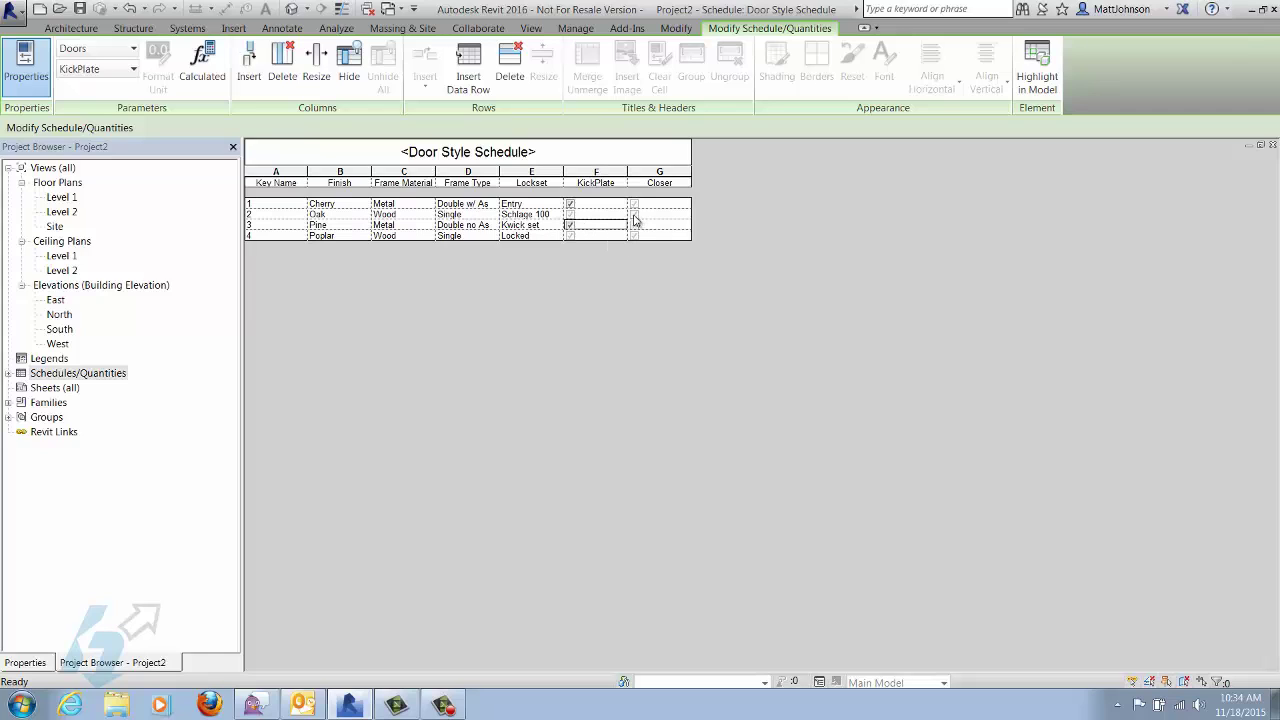
{"action": "left_click", "coordinate": [633, 214]}
{"action": "left_click", "coordinate": [633, 236]}
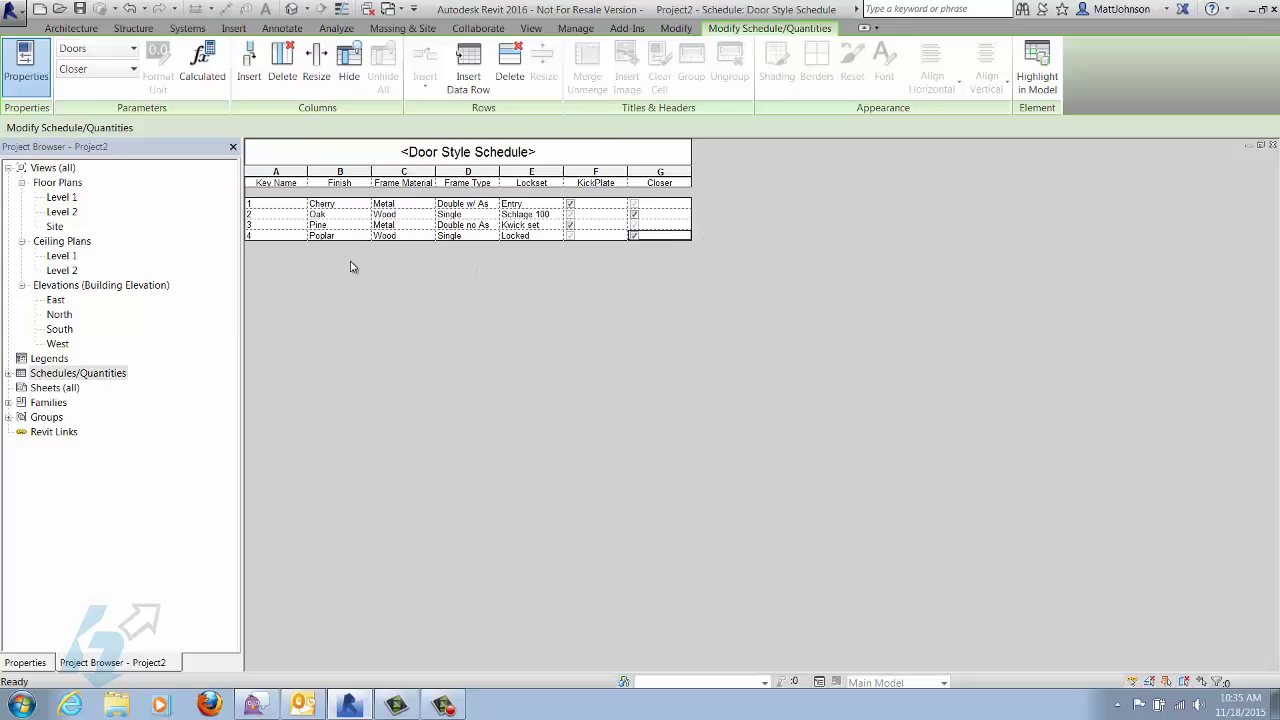
Step: Open the Door Schedule and start editing its fields
{"action": "left_click", "coordinate": [85, 374]}
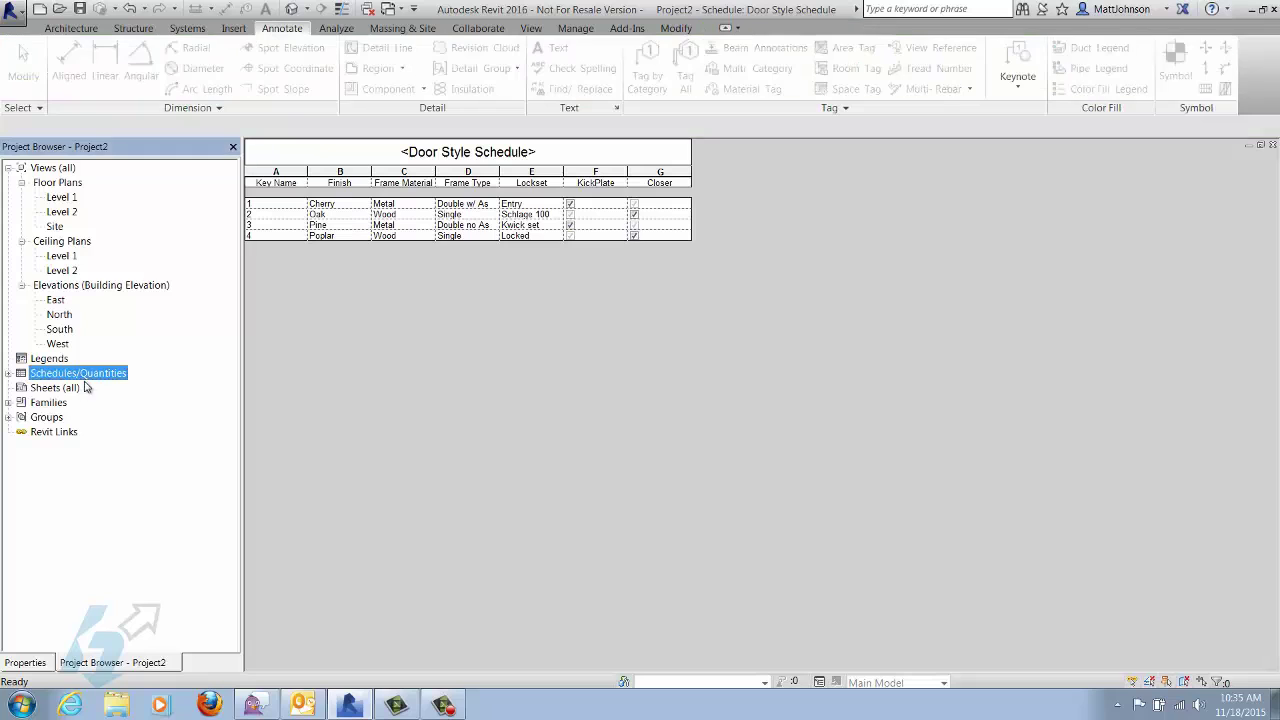
{"action": "left_click", "coordinate": [9, 373]}
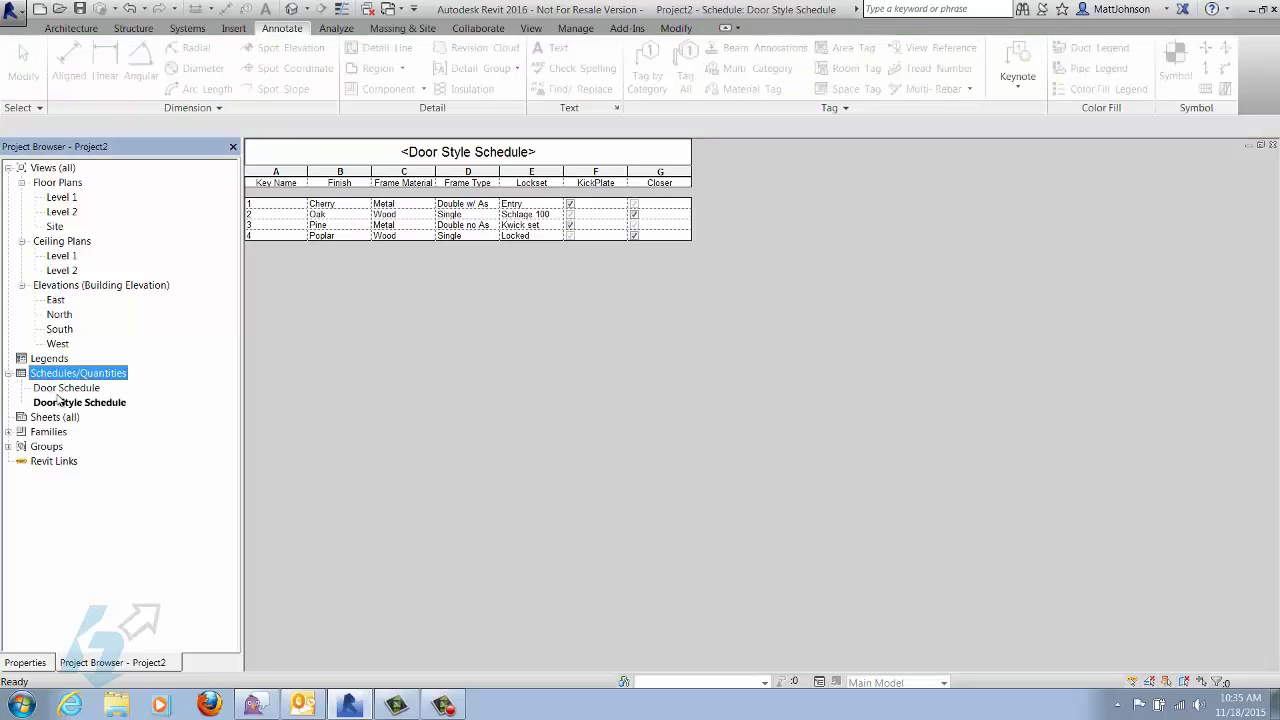
{"action": "double_click", "coordinate": [55, 389]}
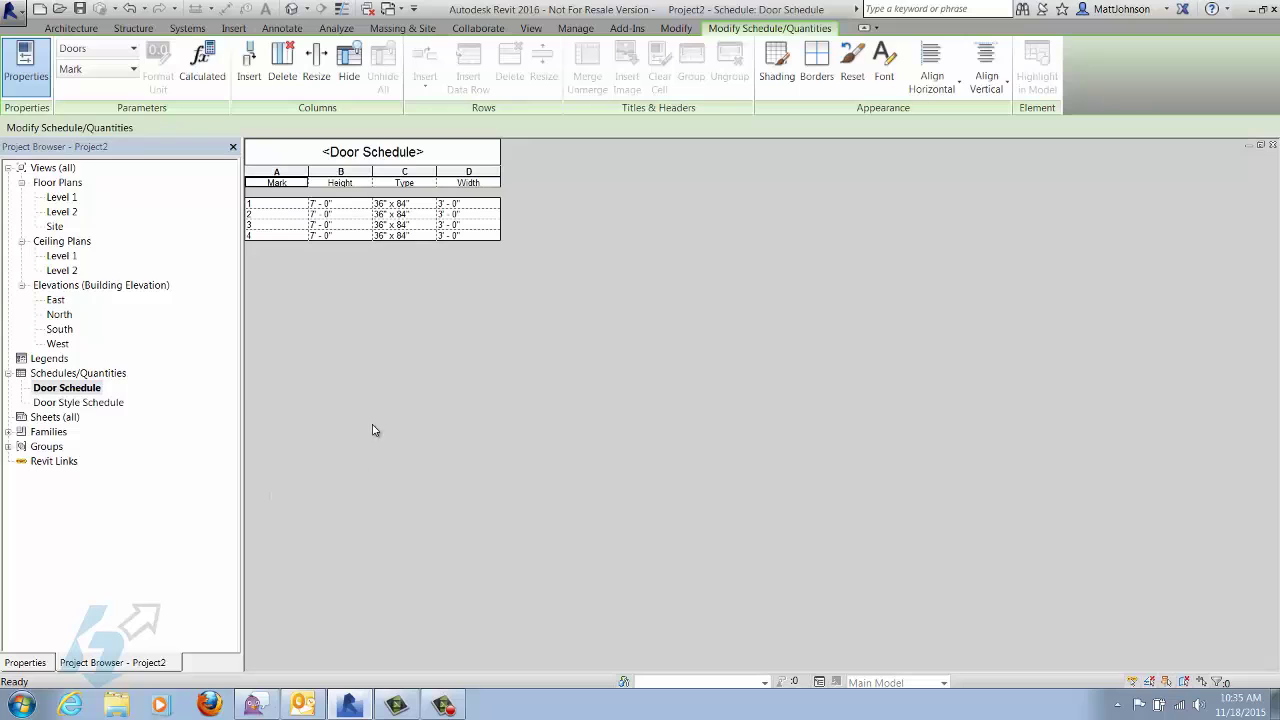
{"action": "left_click", "coordinate": [36, 664]}
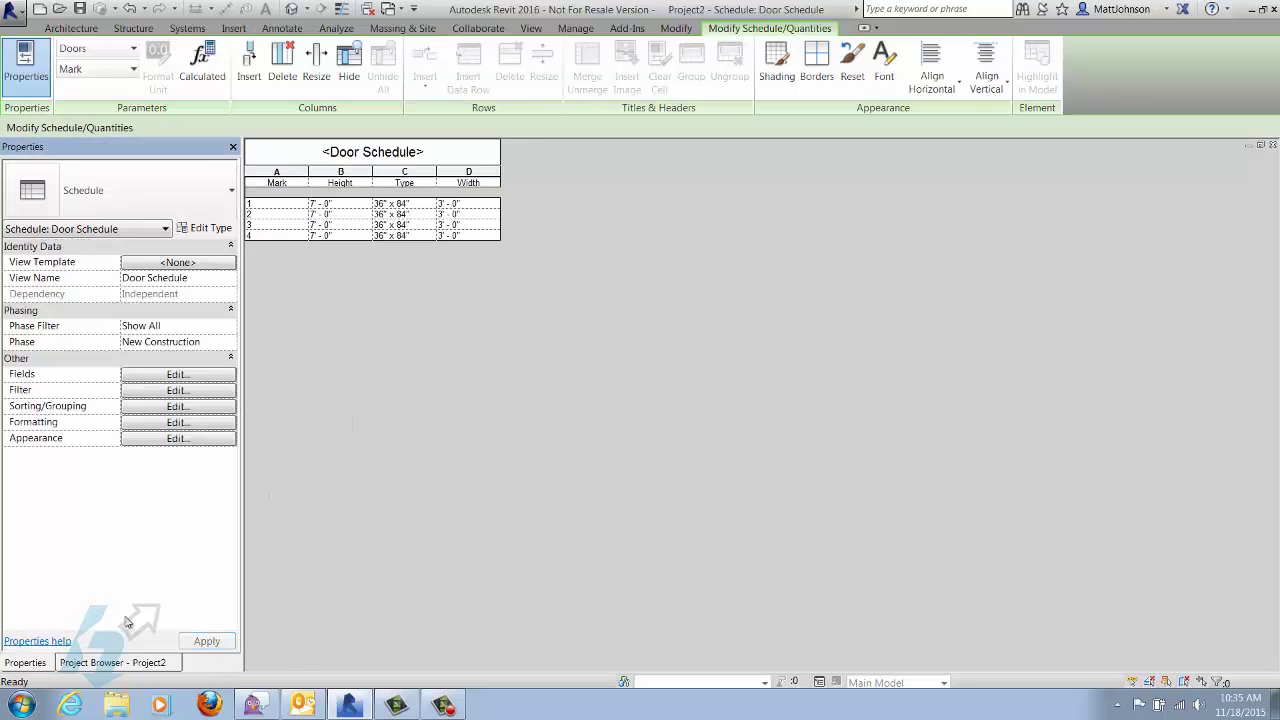
{"action": "left_click", "coordinate": [228, 375]}
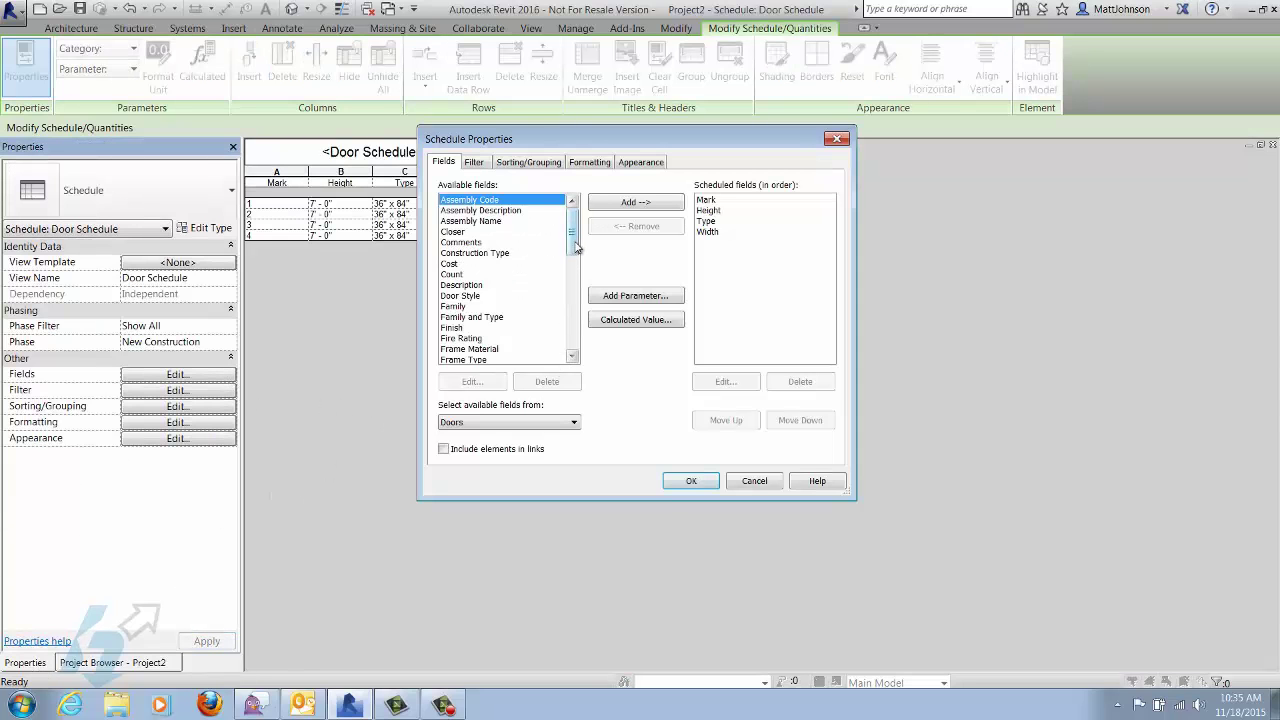
Step: Add the Door Style and Closer fields to the Door Schedule
{"action": "left_click_drag", "start_coordinate": [574, 237], "coordinate": [574, 247]}
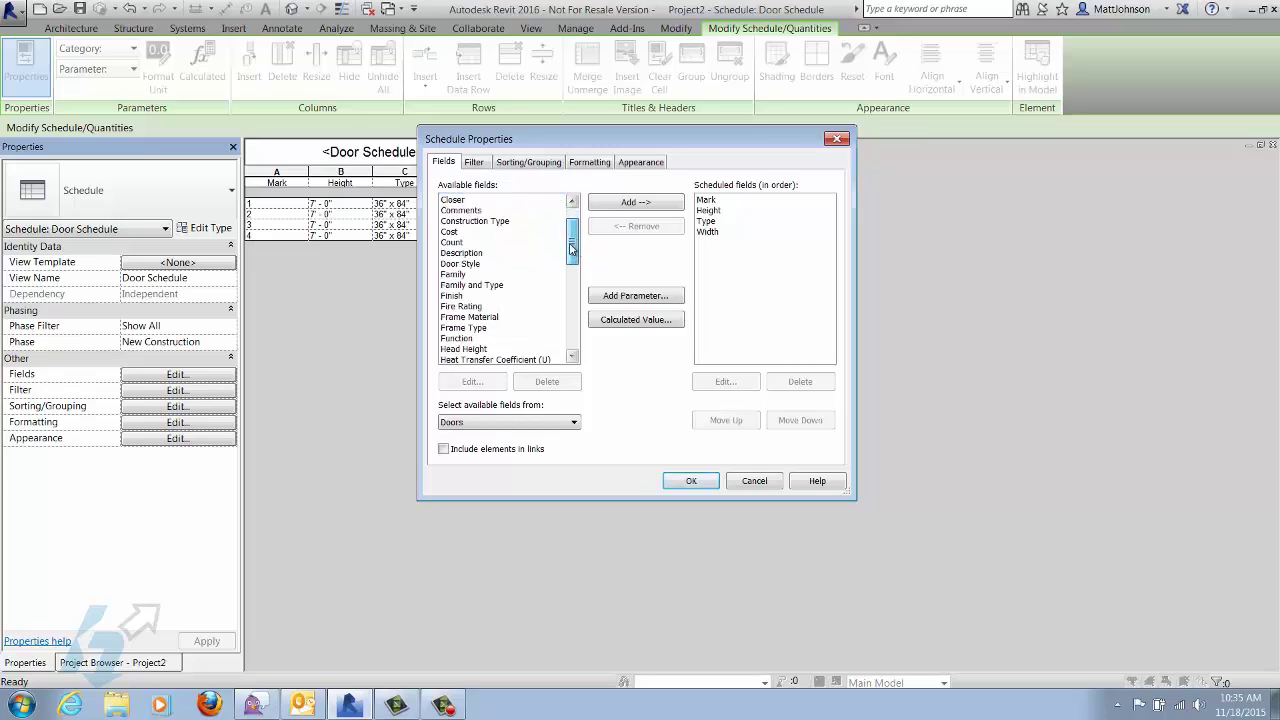
{"action": "left_click", "coordinate": [464, 265]}
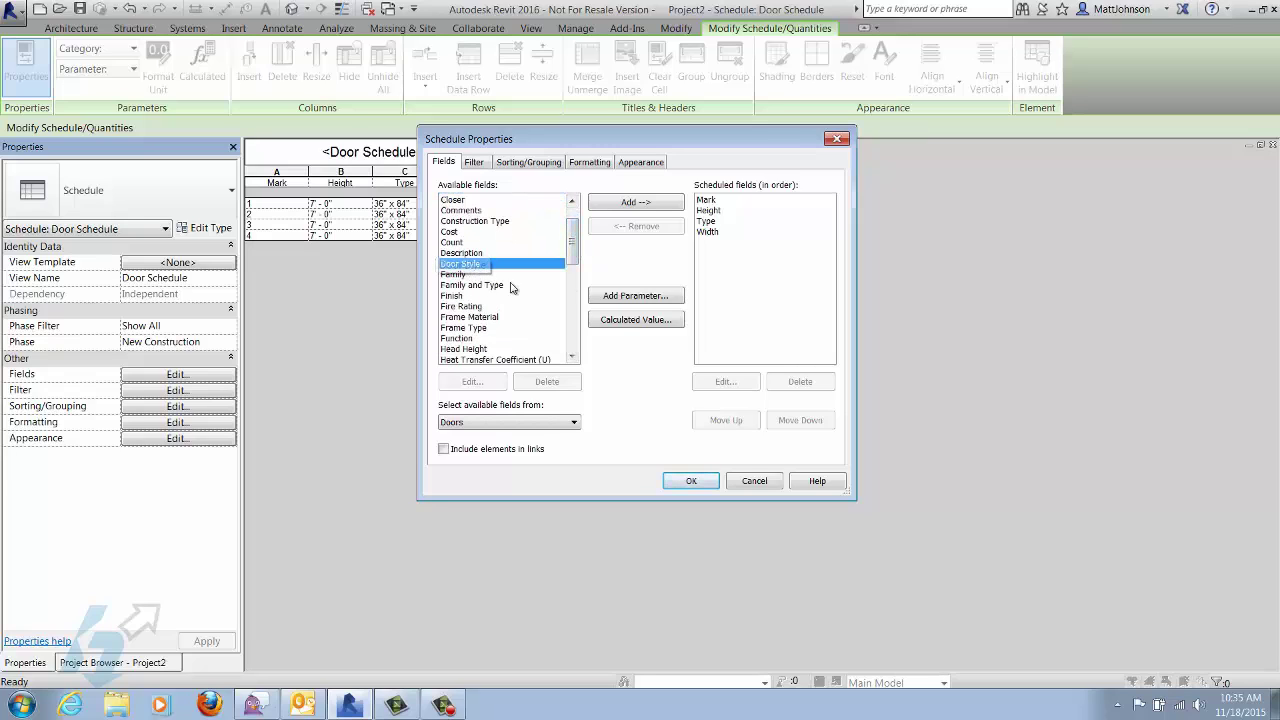
{"action": "left_click", "coordinate": [642, 206]}
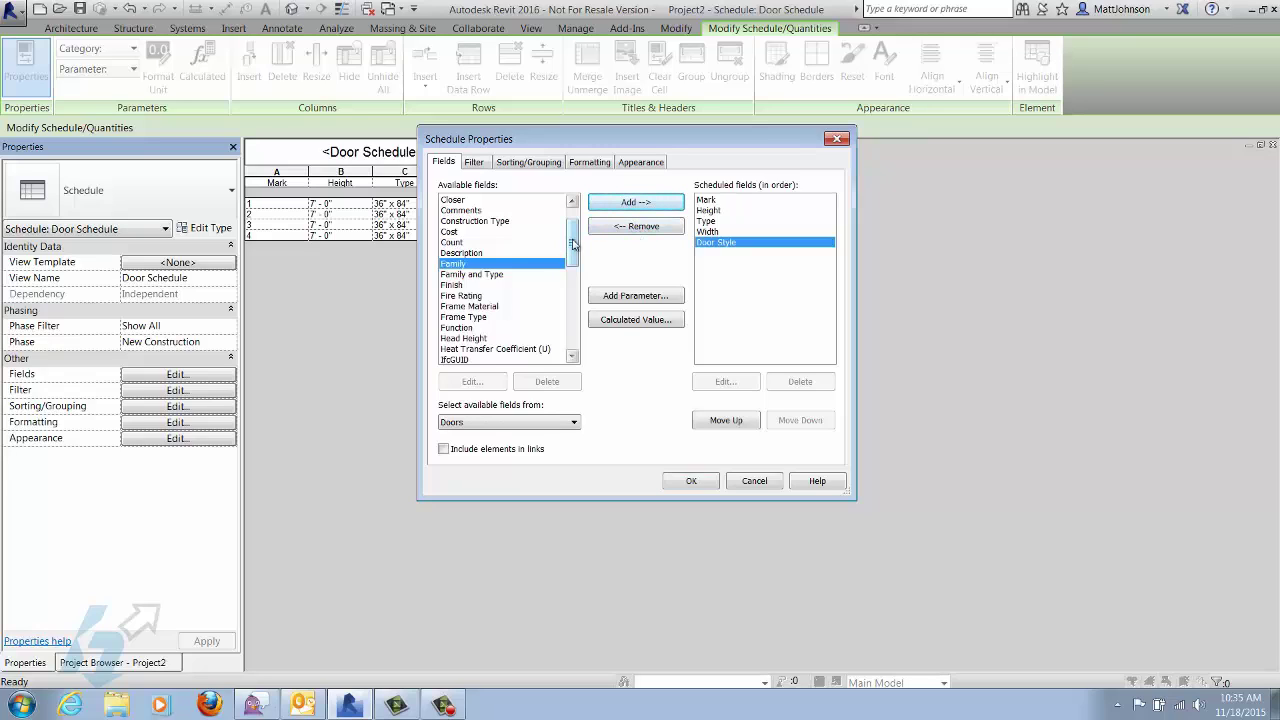
{"action": "left_click_drag", "start_coordinate": [573, 242], "coordinate": [573, 232]}
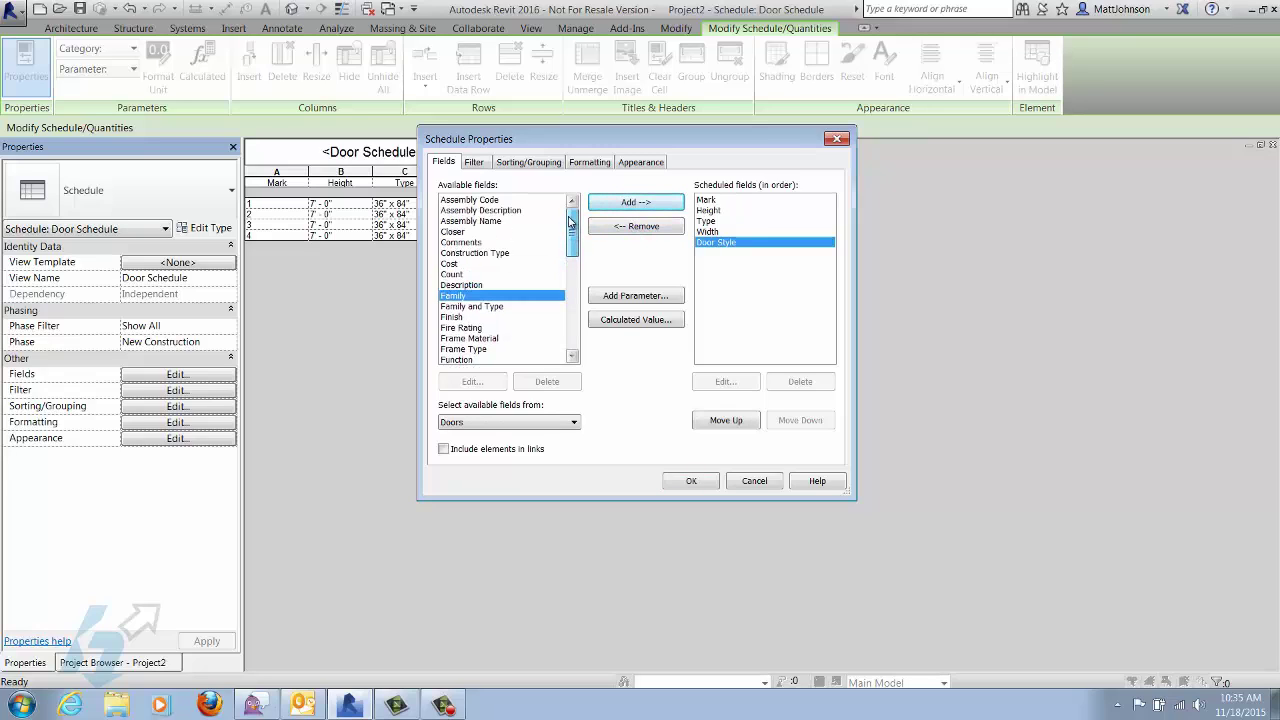
{"action": "left_click", "coordinate": [535, 232]}
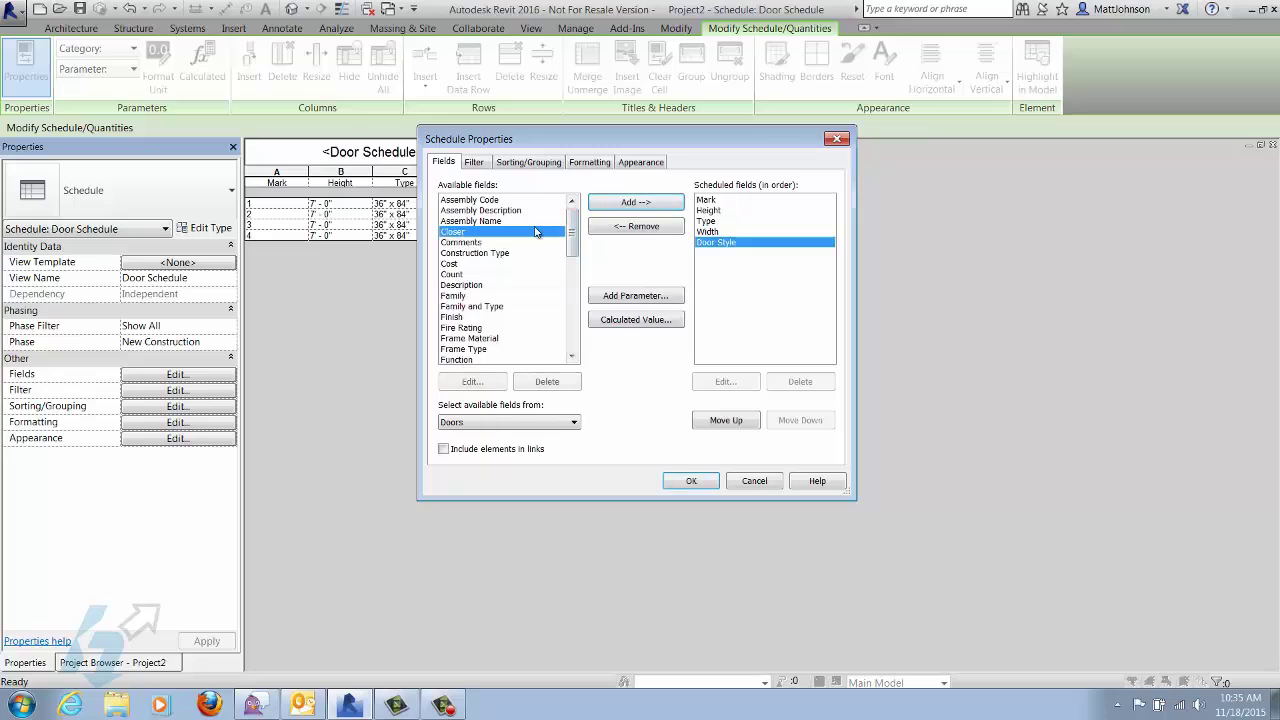
{"action": "left_click", "coordinate": [629, 204]}
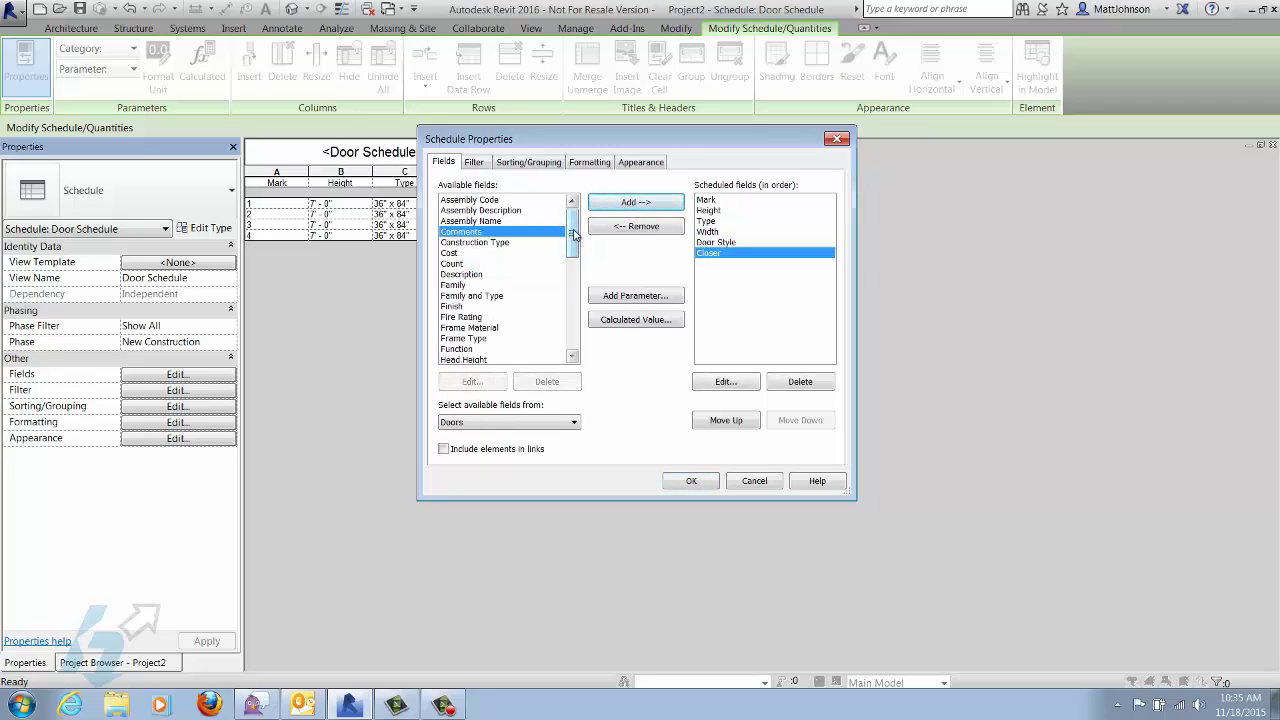
Step: Add the Finish, Frame Material and Frame Type fields to the Door Schedule
{"action": "left_click_drag", "start_coordinate": [573, 233], "coordinate": [573, 243]}
{"action": "left_click", "coordinate": [463, 264]}
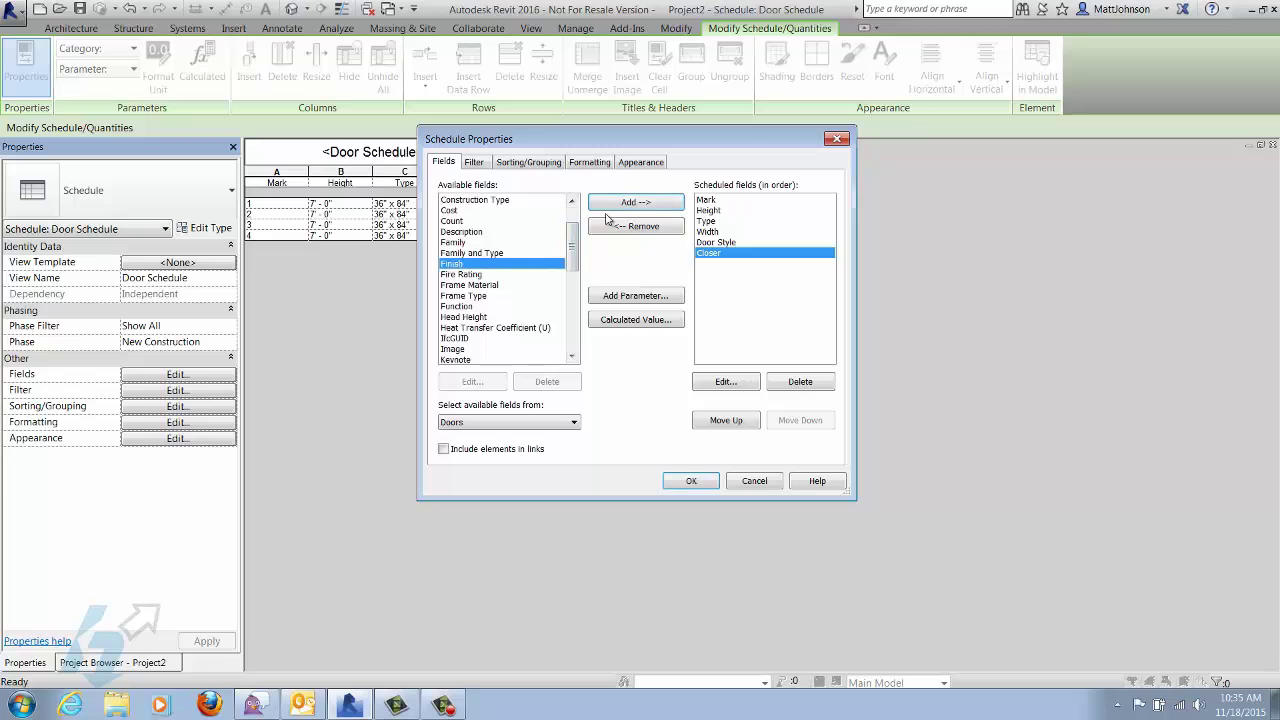
{"action": "left_click", "coordinate": [625, 203]}
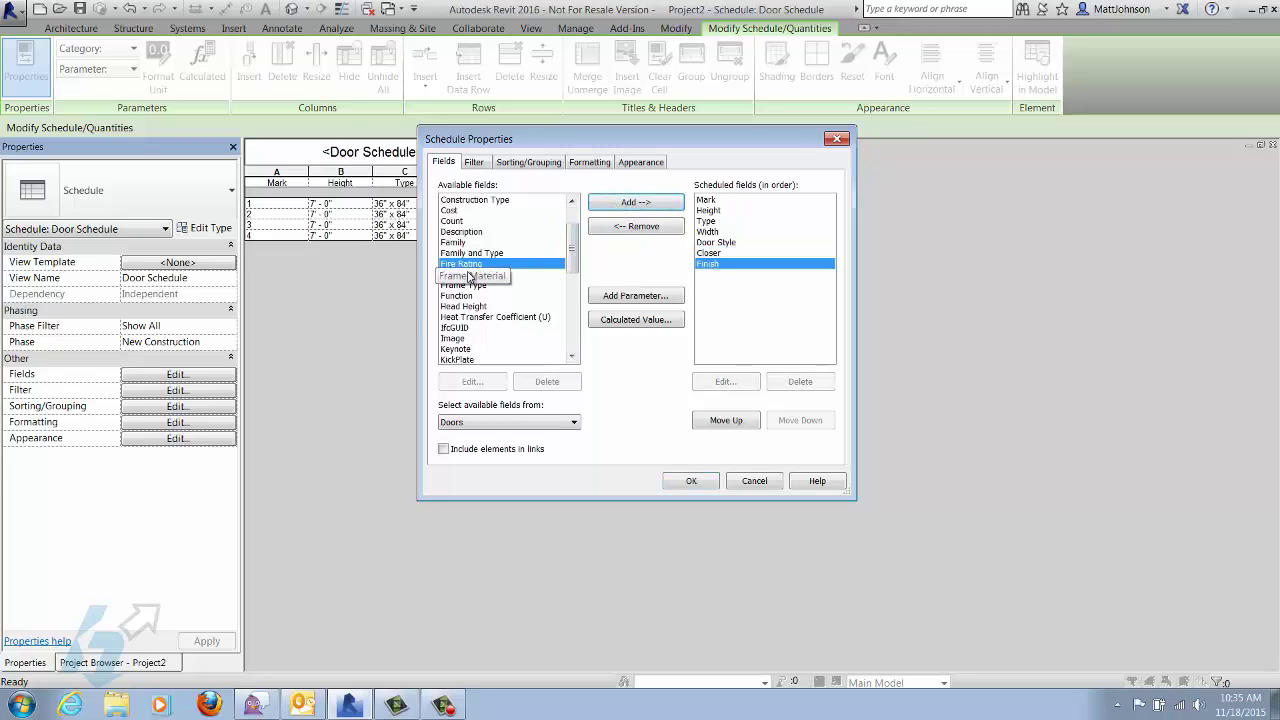
{"action": "left_click", "coordinate": [472, 276]}
{"action": "left_click", "coordinate": [607, 204]}
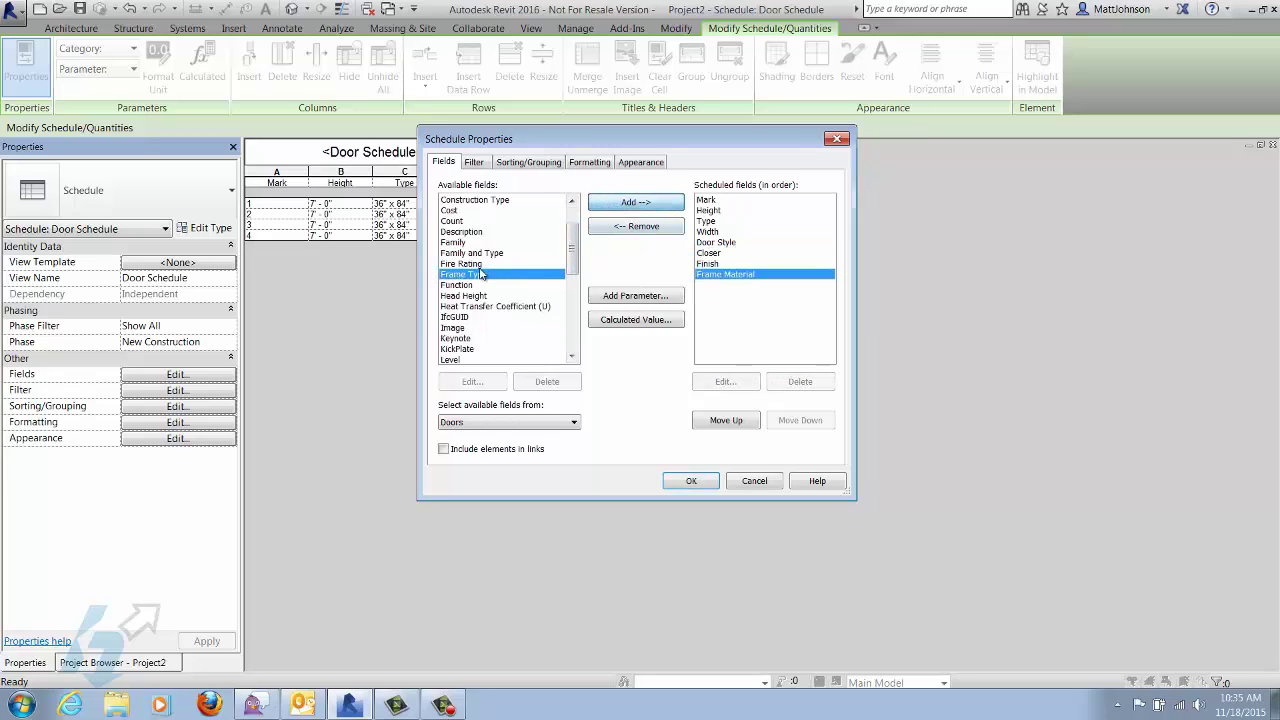
{"action": "left_click", "coordinate": [612, 203]}
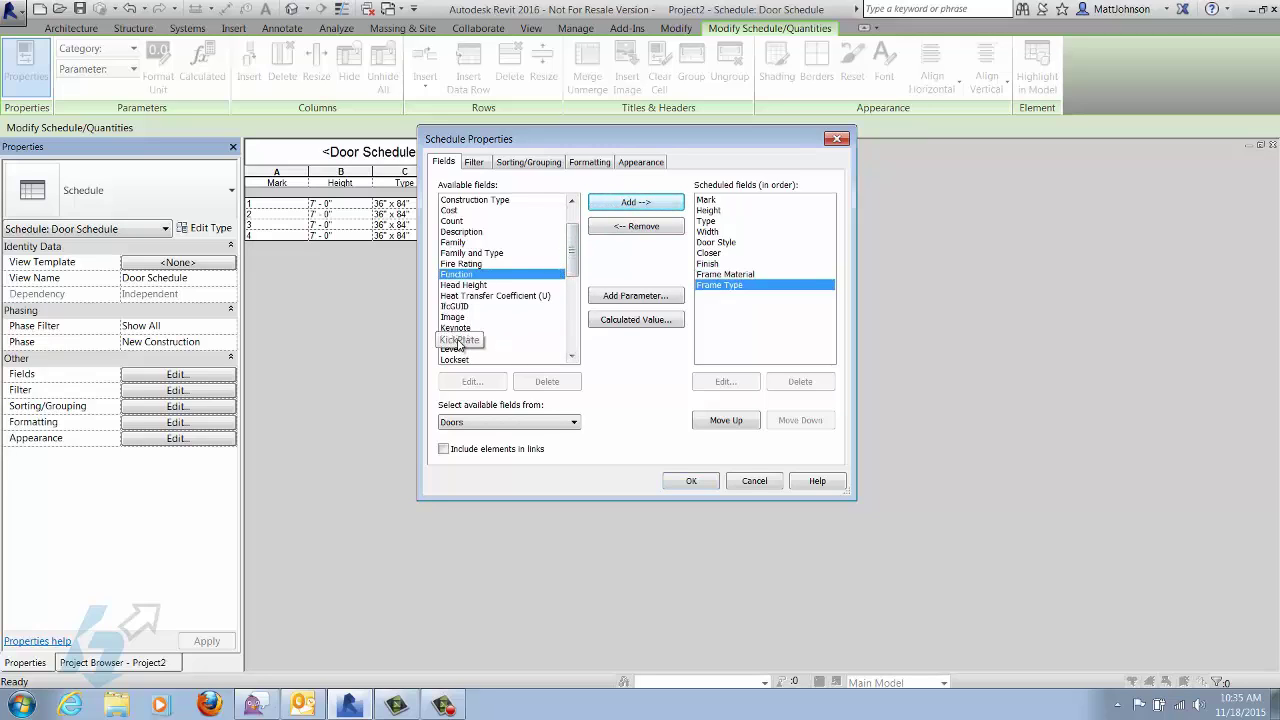
Step: Add the KickPlate and Lockset fields to the Door Schedule
{"action": "left_click", "coordinate": [460, 338]}
{"action": "left_click", "coordinate": [636, 203]}
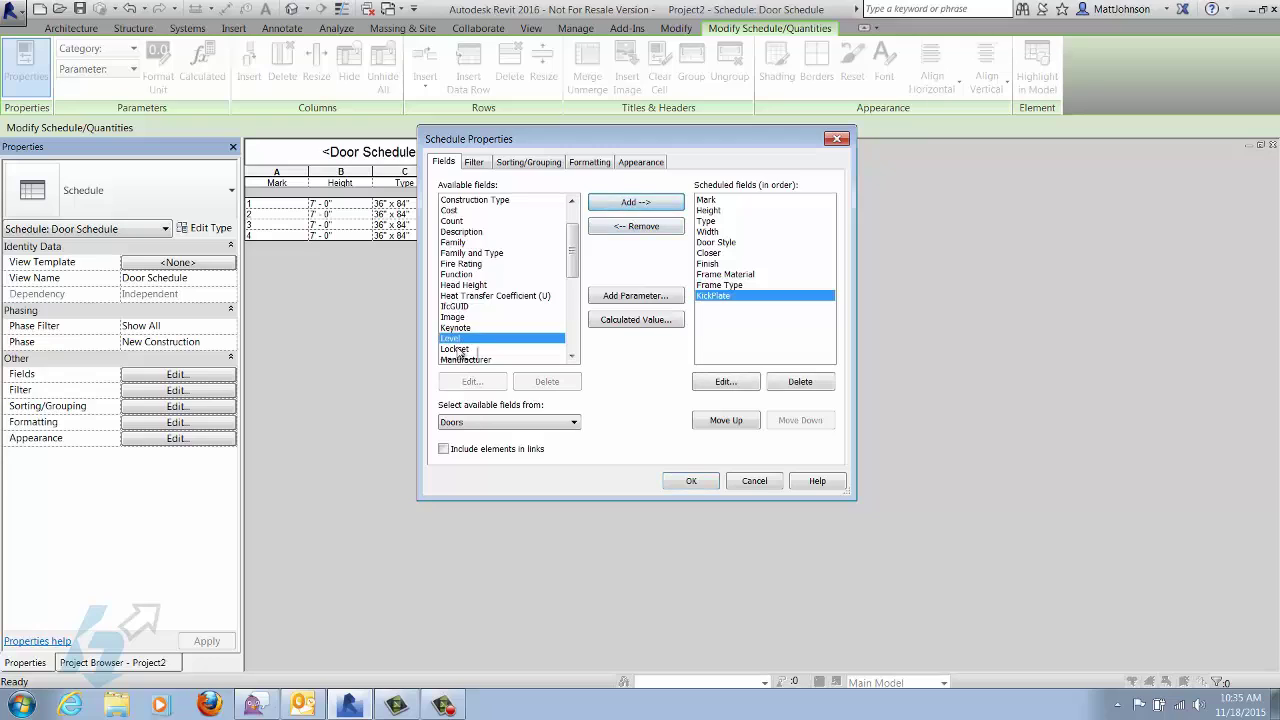
{"action": "left_click", "coordinate": [636, 203]}
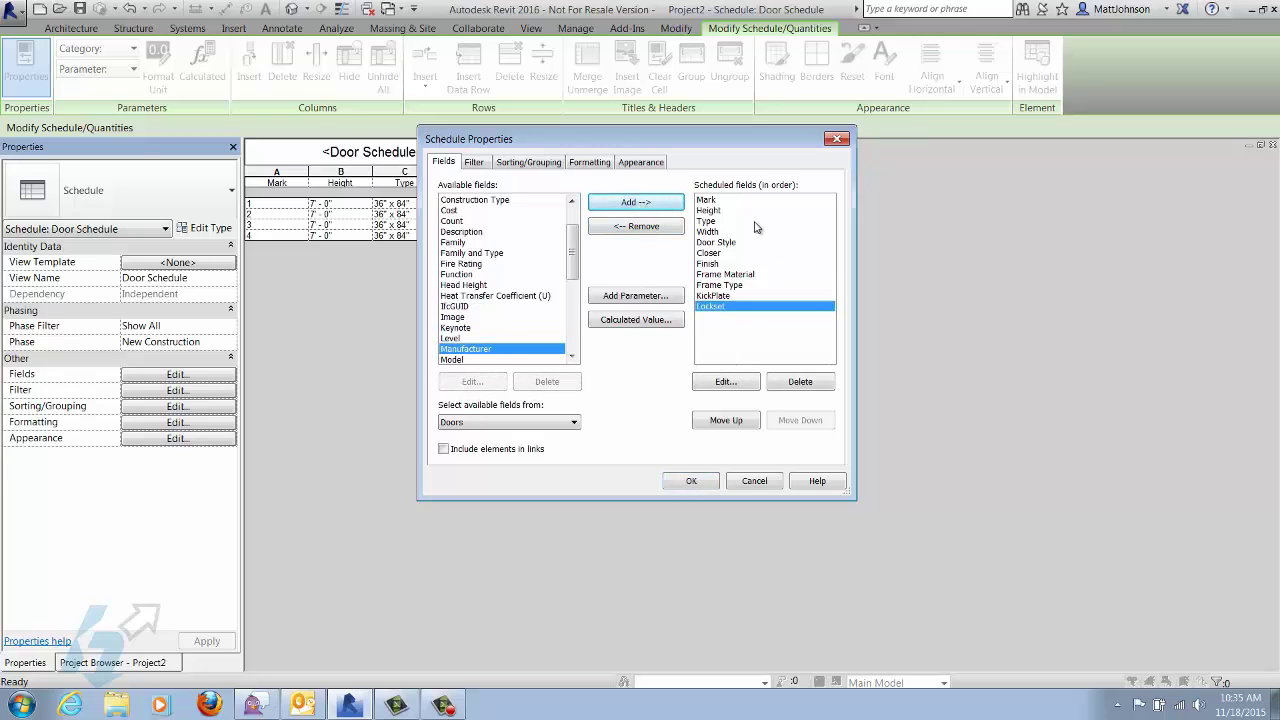
Step: Move the Door Style field to the end of the Door Schedule's scheduled fields and apply the field changes
{"action": "left_click", "coordinate": [733, 243]}
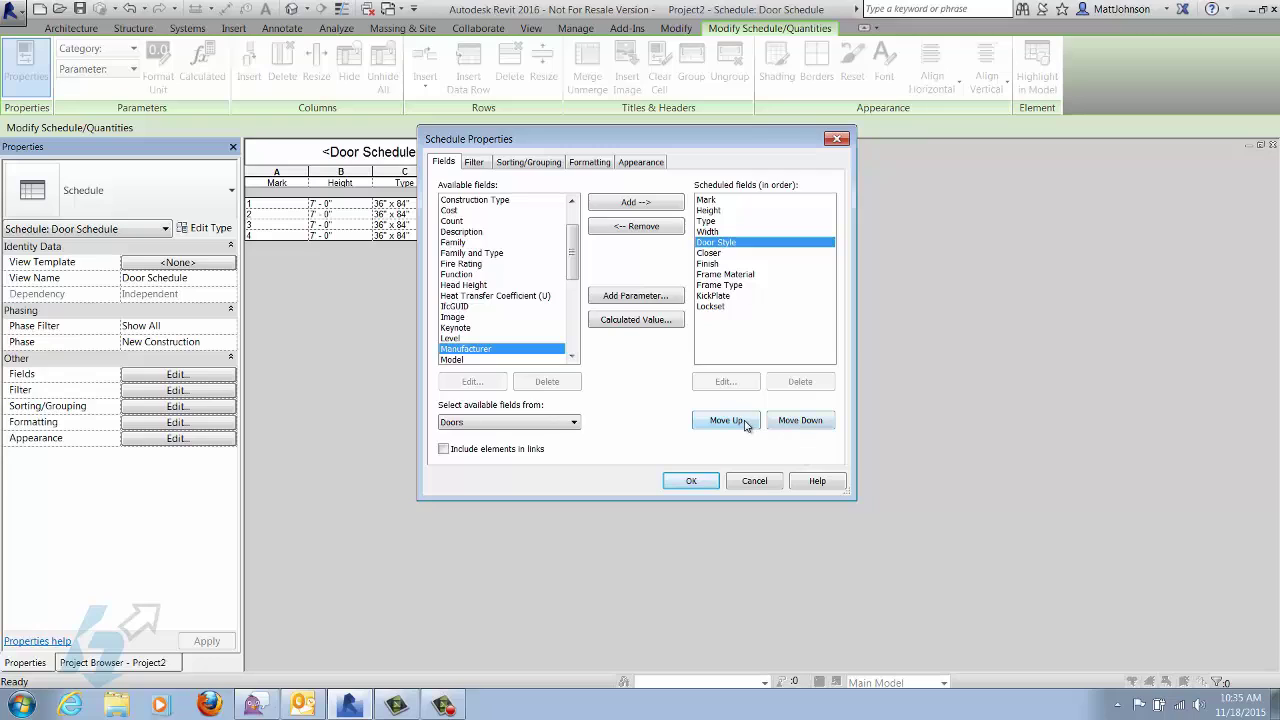
{"action": "left_click", "coordinate": [792, 422]}
{"action": "left_click", "coordinate": [790, 422]}
{"action": "left_click", "coordinate": [790, 422]}
{"action": "left_click", "coordinate": [790, 422]}
{"action": "left_click", "coordinate": [790, 422]}
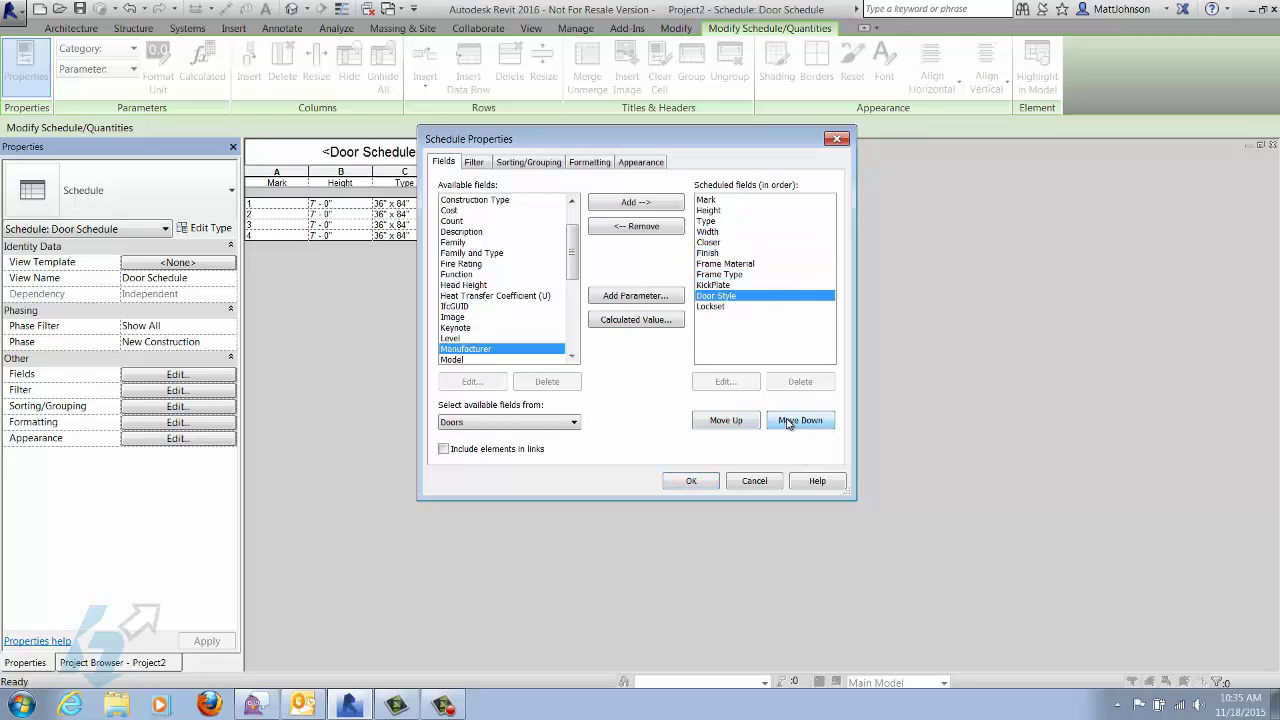
{"action": "left_click", "coordinate": [790, 422]}
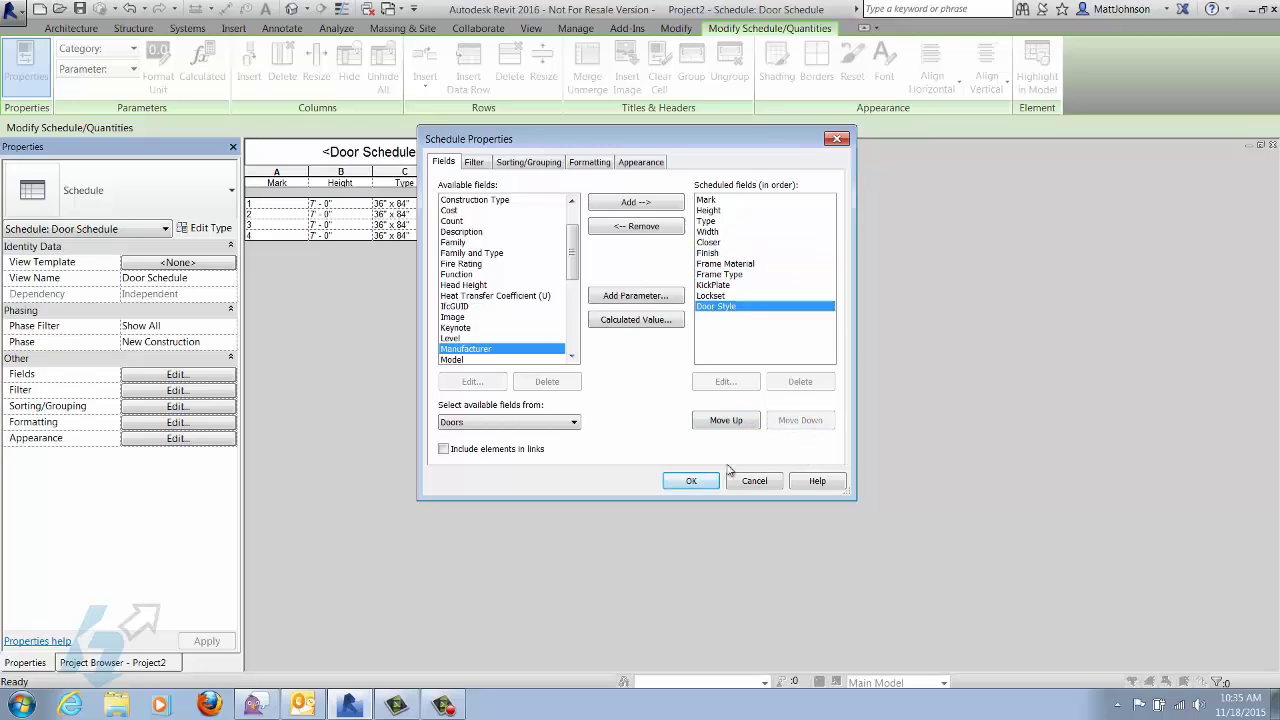
{"action": "left_click", "coordinate": [691, 482]}
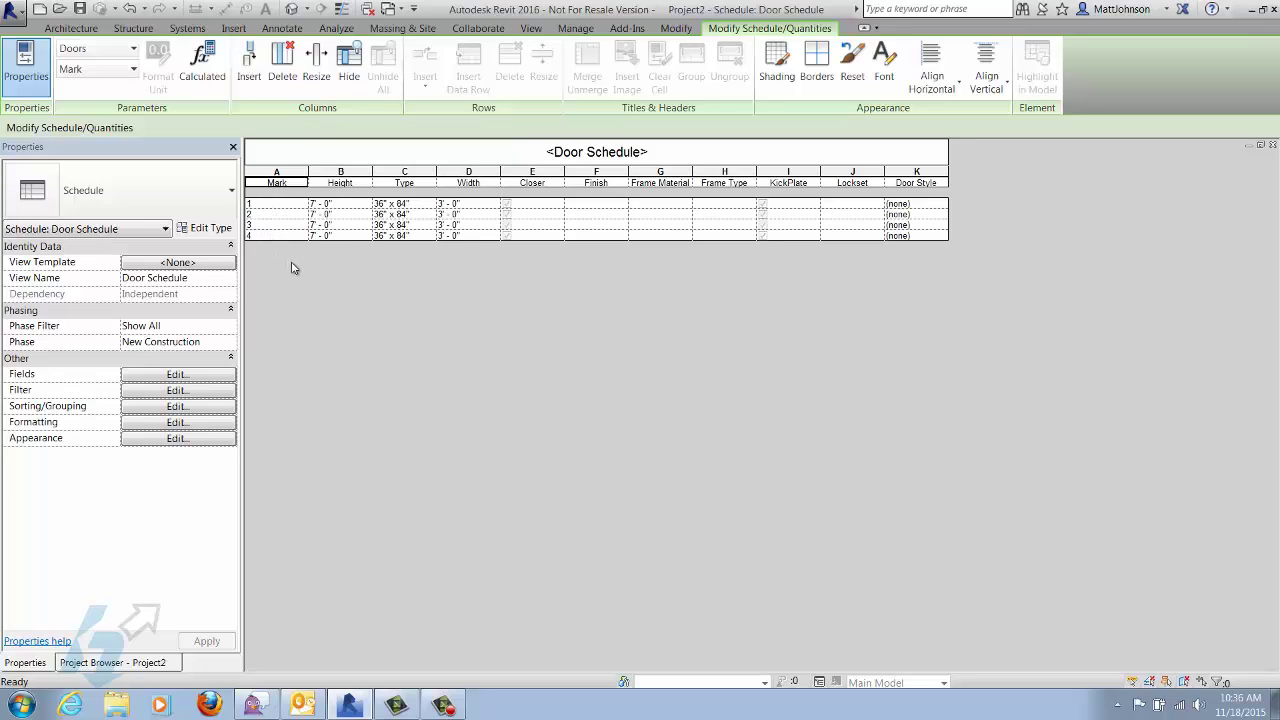
Step: Assign Door Style keys 1, 2, 3 and 4 to the doors with marks 1, 2, 3 and 4 respectively
{"action": "left_click", "coordinate": [943, 205]}
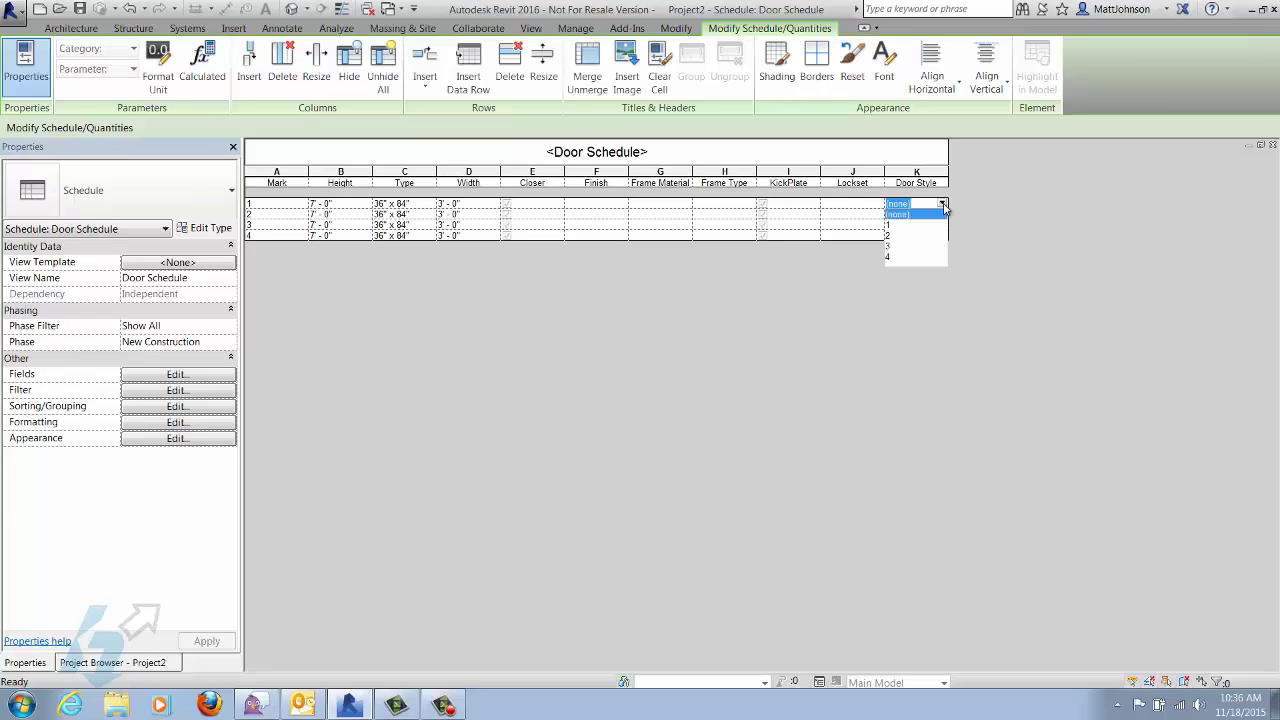
{"action": "left_click", "coordinate": [905, 225]}
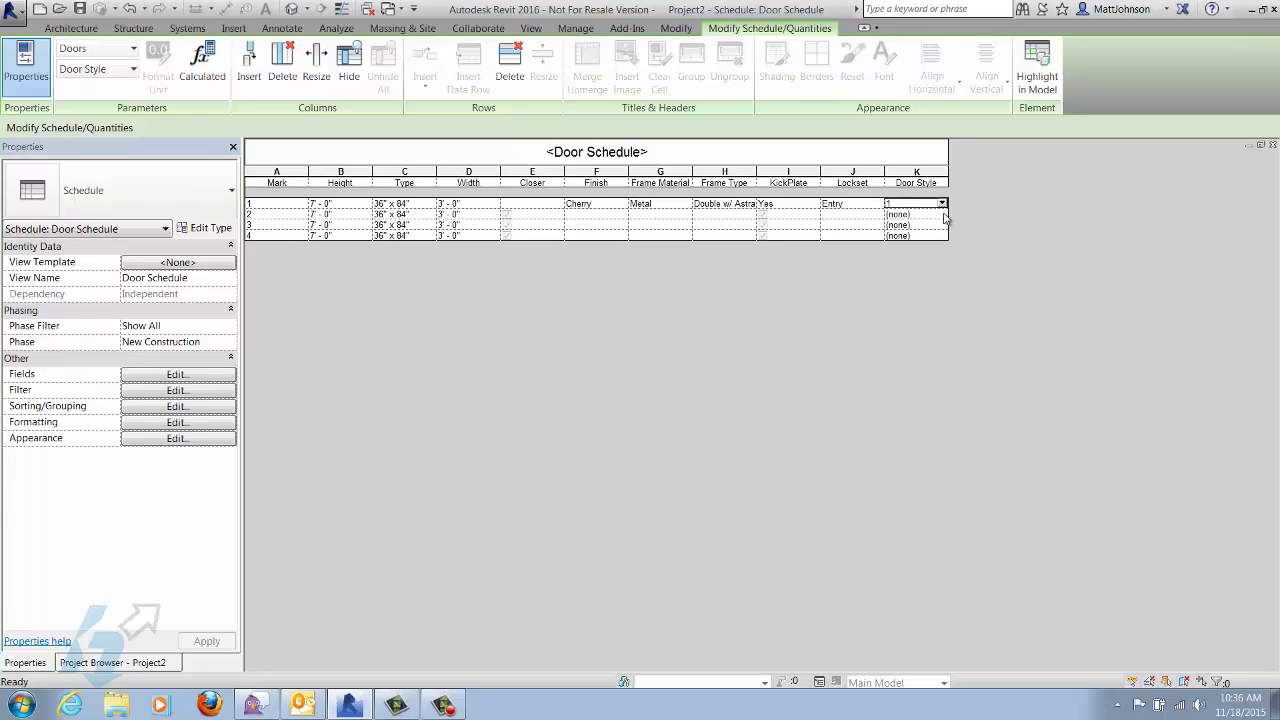
{"action": "left_click", "coordinate": [943, 215]}
{"action": "left_click", "coordinate": [893, 247]}
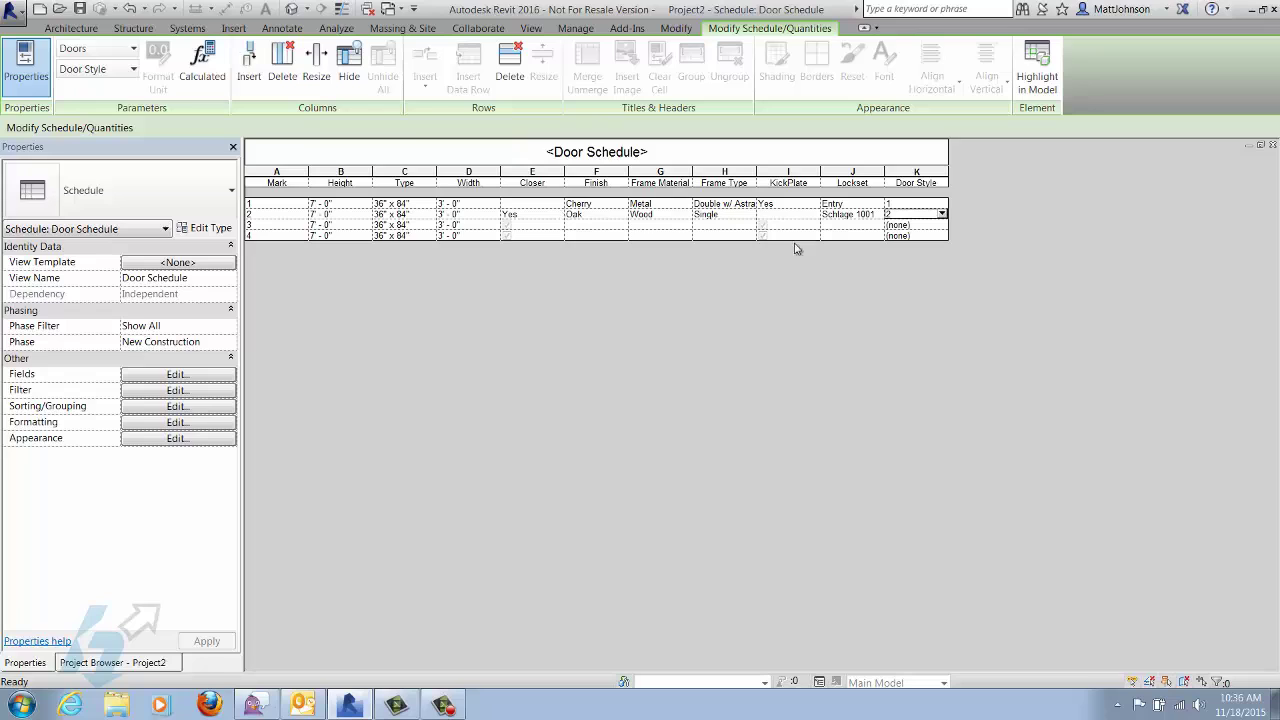
{"action": "left_click", "coordinate": [943, 228]}
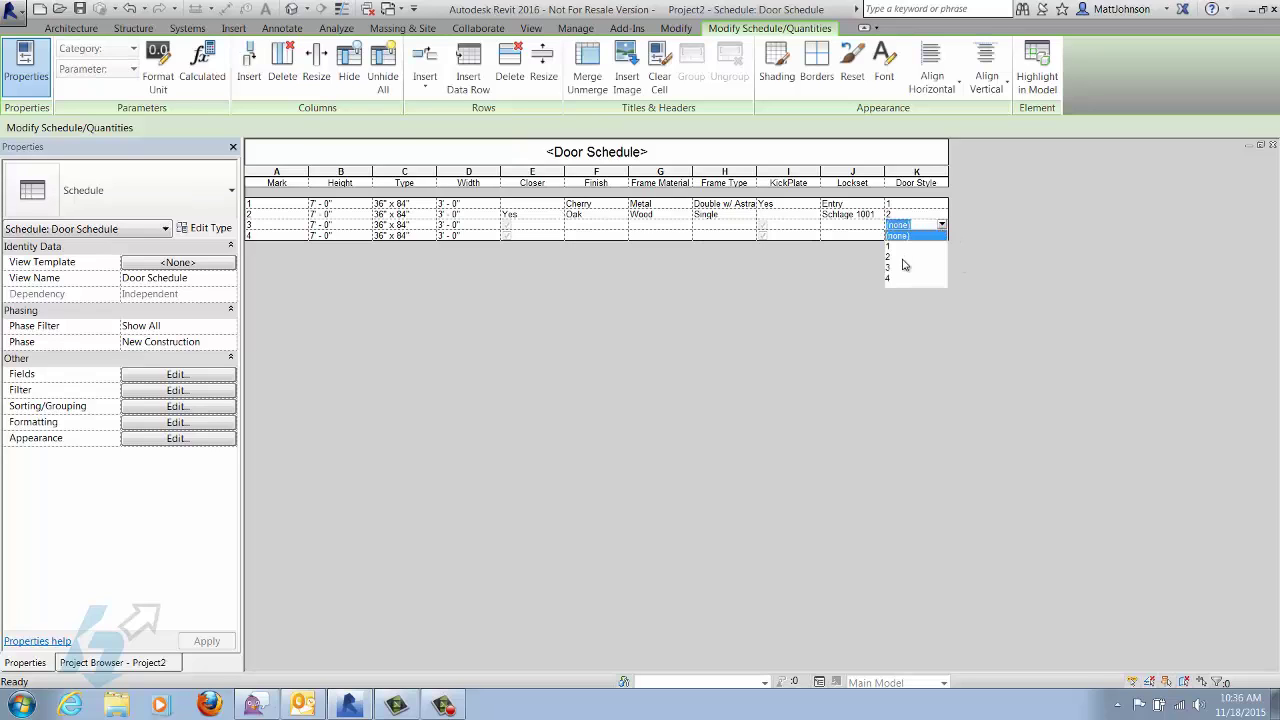
{"action": "left_click", "coordinate": [897, 268]}
{"action": "left_click", "coordinate": [943, 237]}
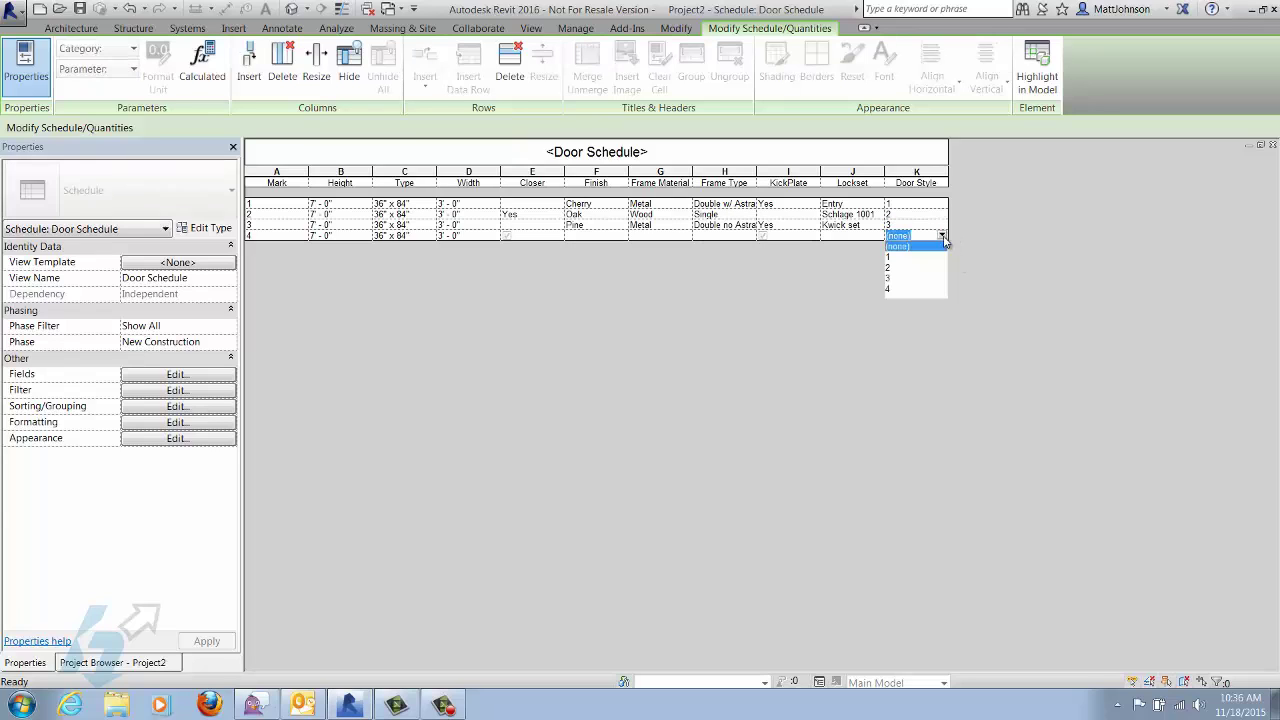
{"action": "left_click", "coordinate": [900, 289]}
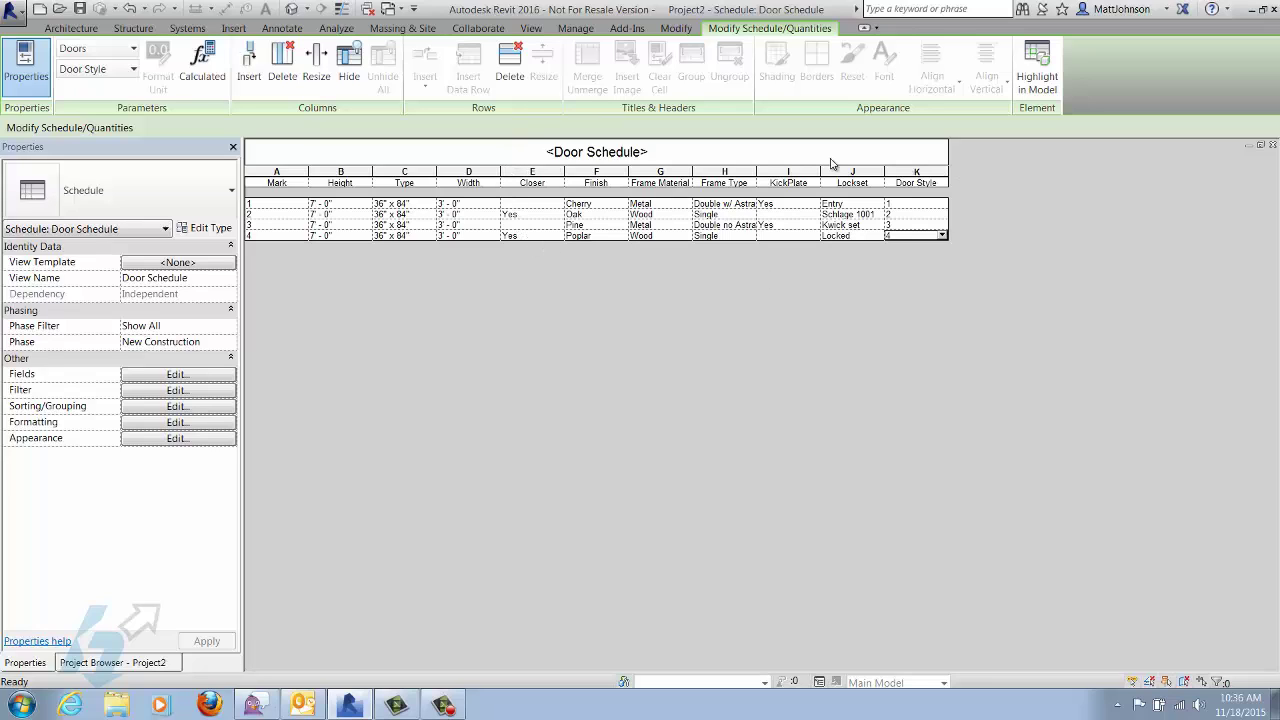
Step: Widen the Frame Type column to fit its text, and close both schedules to return to the Level 1 plan with nothing selected
{"action": "mouse_move", "coordinate": [757, 170]}
{"action": "left_mouse_down"}
{"action": "mouse_move", "coordinate": [804, 174]}
{"action": "mouse_move", "coordinate": [779, 172]}
{"action": "left_mouse_up"}
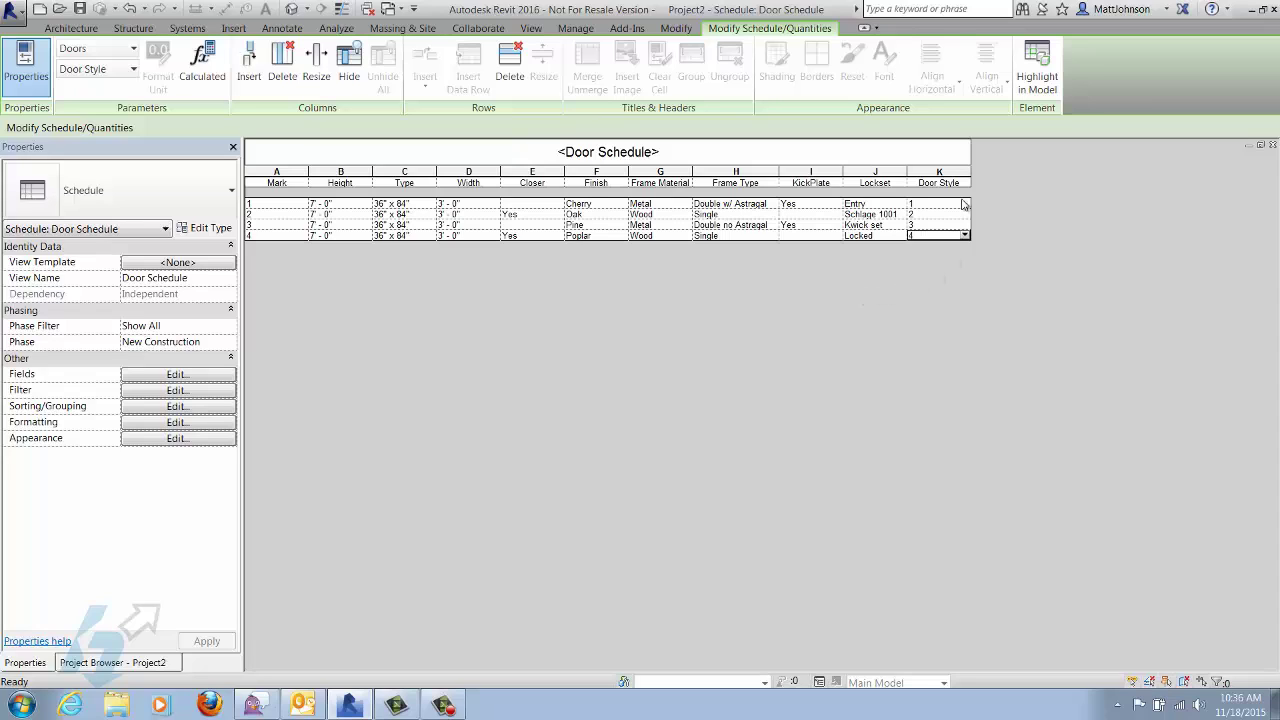
{"action": "left_click", "coordinate": [1272, 145]}
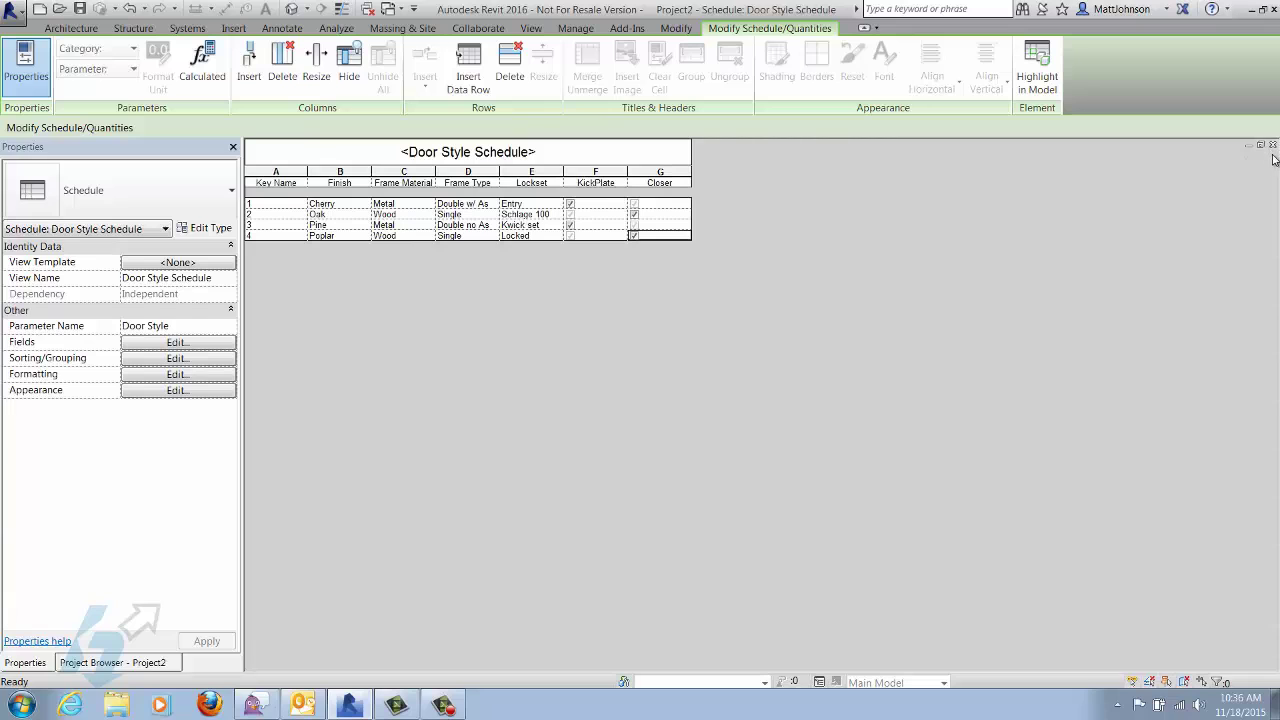
{"action": "left_click", "coordinate": [1272, 146]}
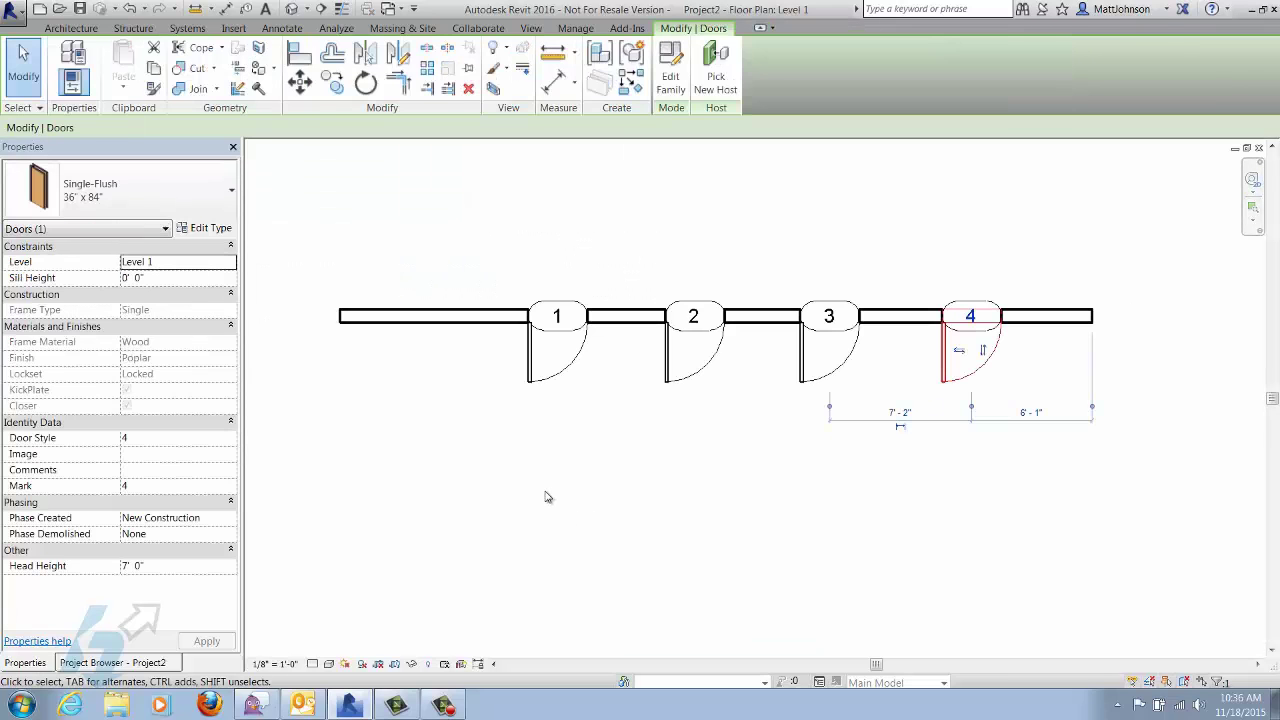
{"action": "left_click", "coordinate": [546, 497]}
Step: Create a new sheet with the E1 30x42 Horizontal titleblock
{"action": "left_click", "coordinate": [98, 663]}
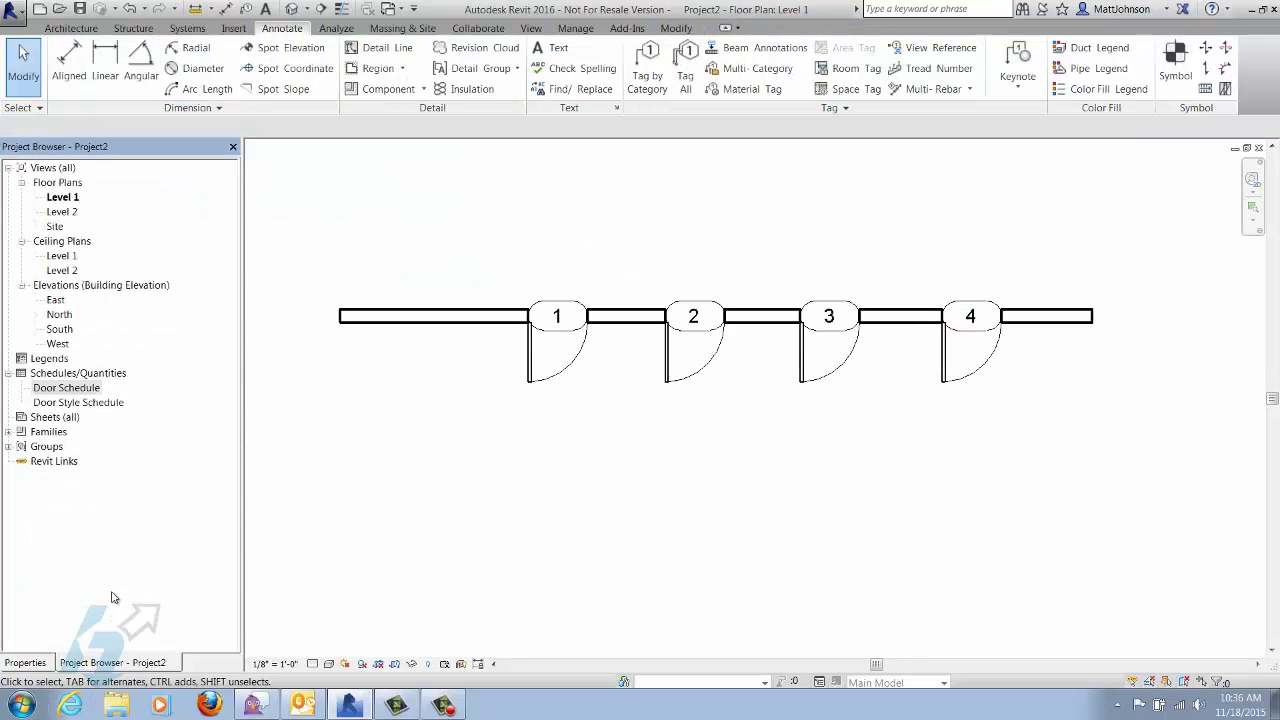
{"action": "right_click", "coordinate": [68, 420]}
{"action": "left_click", "coordinate": [108, 428]}
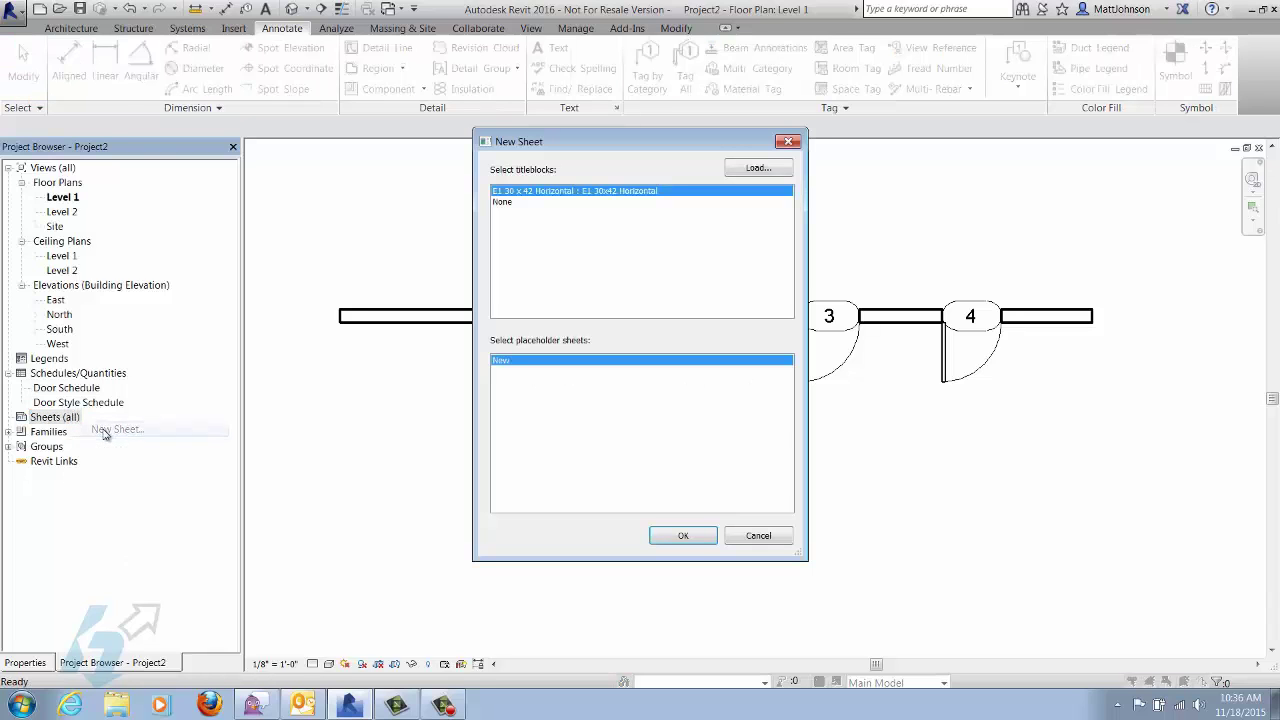
{"action": "left_click", "coordinate": [662, 537]}
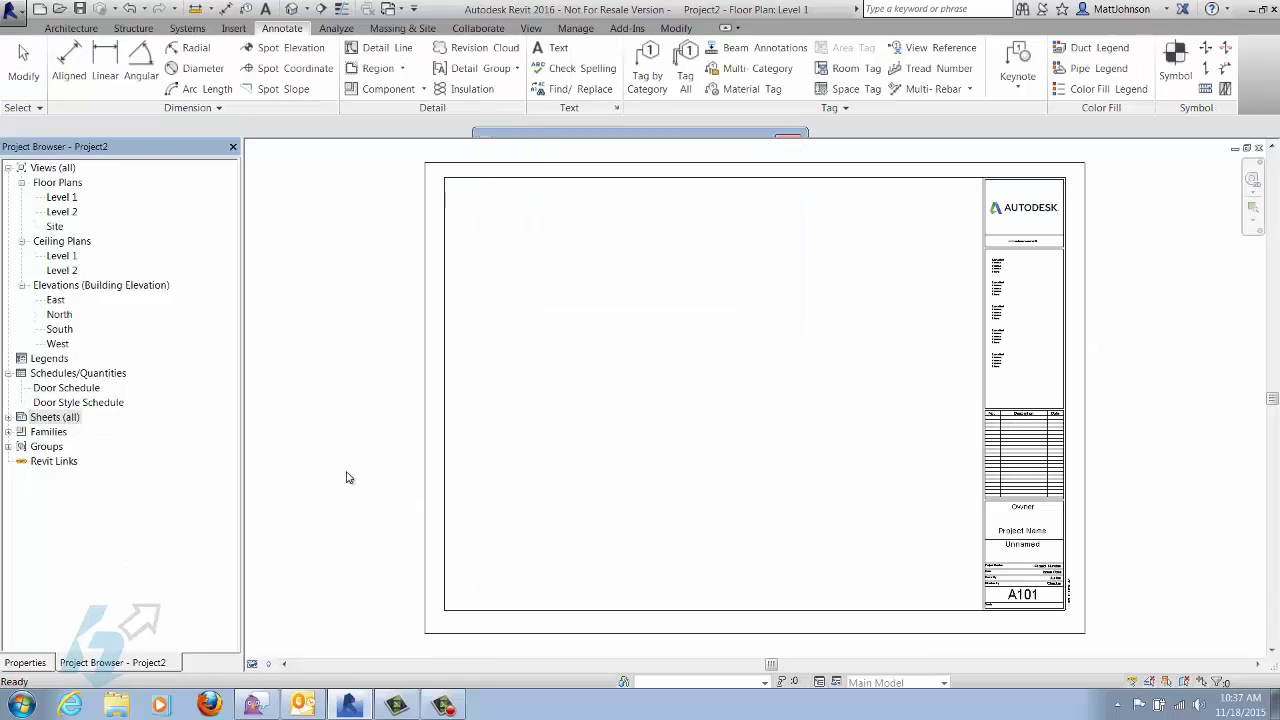
Step: Place the Door Schedule on sheet A101, in the lower part of the drawing area near the titleblock
{"action": "left_click_drag", "start_coordinate": [502, 423], "coordinate": [790, 505]}
{"action": "left_click", "coordinate": [836, 530]}
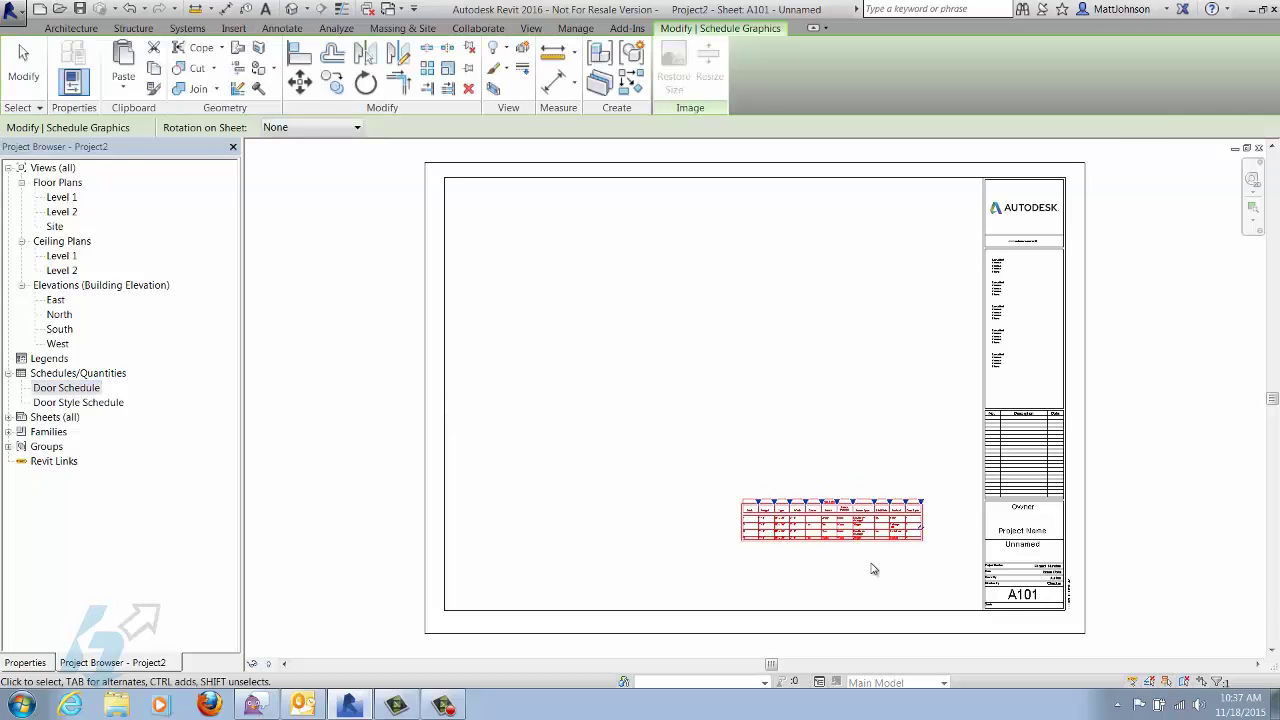
{"action": "scroll", "coordinate": [871, 569], "scroll_direction": "up", "scroll_amount": 5}
{"action": "middle_click_drag", "start_coordinate": [836, 506], "coordinate": [806, 485]}
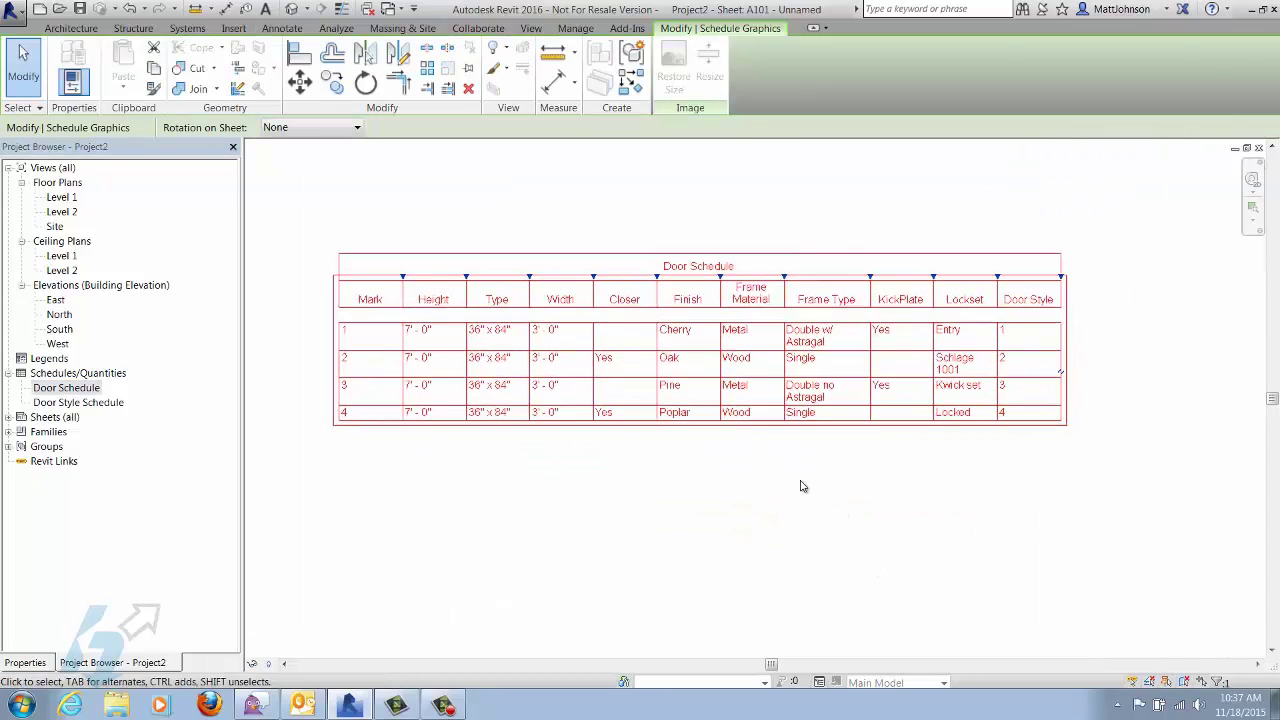
{"action": "left_click", "coordinate": [809, 515]}
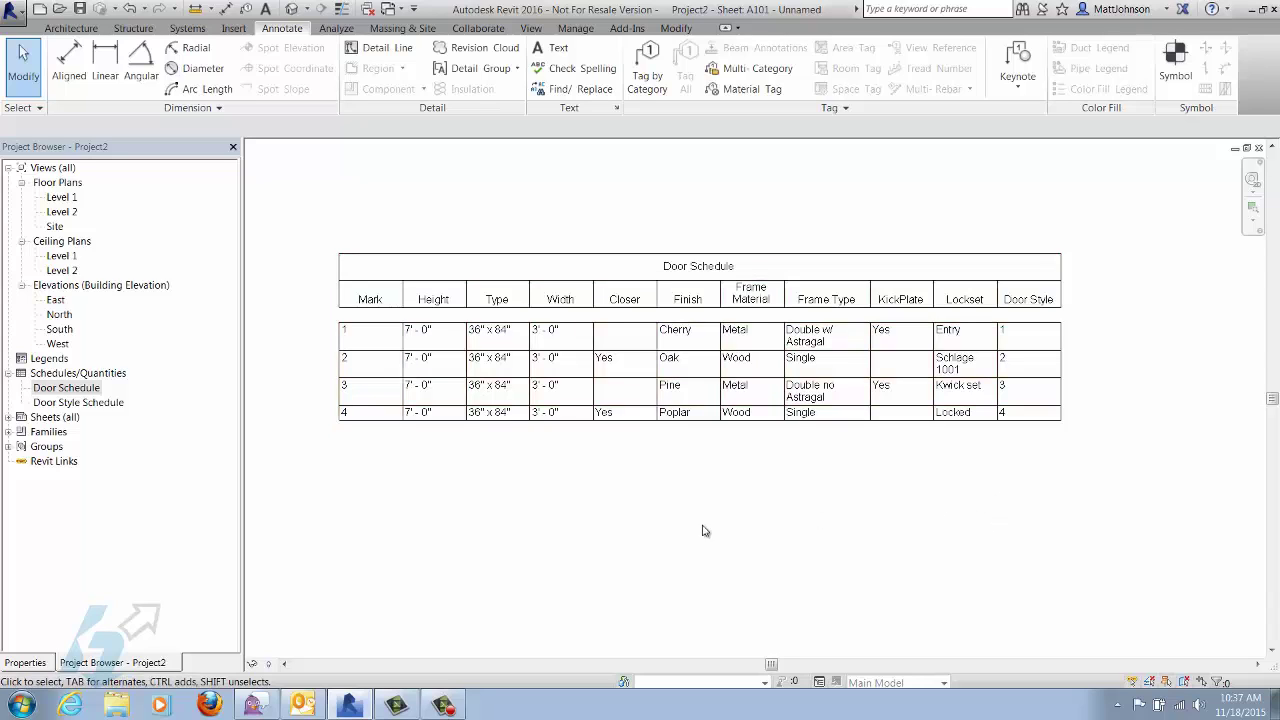
Step: Make Door Style a hidden field in the Door Schedule's formatting, and close the schedule to return to the sheet
{"action": "double_click", "coordinate": [95, 396]}
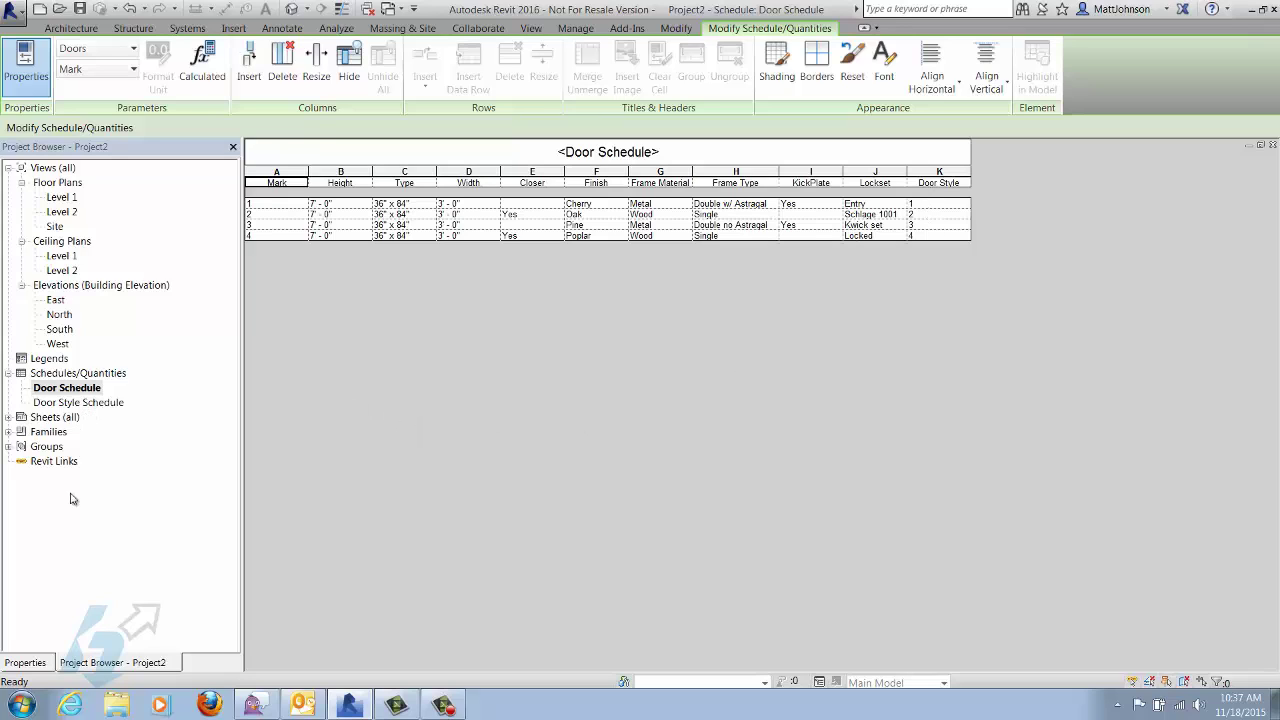
{"action": "left_click", "coordinate": [40, 668]}
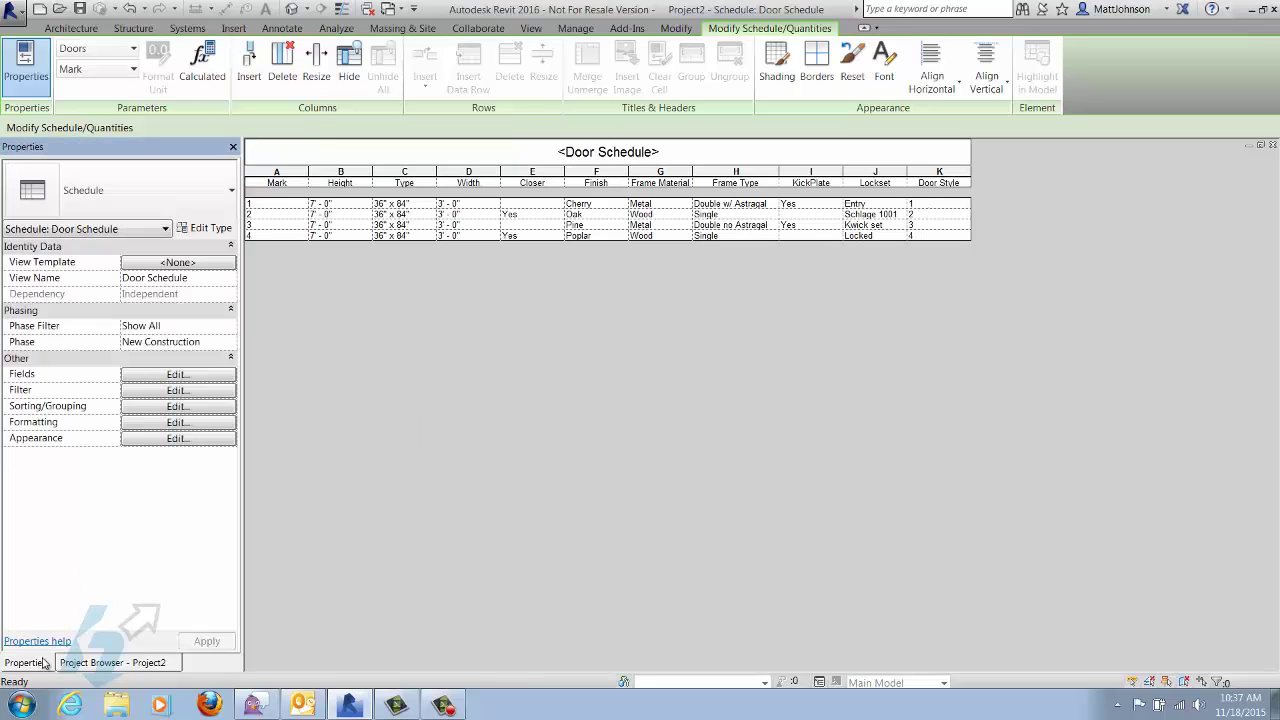
{"action": "left_click", "coordinate": [230, 376]}
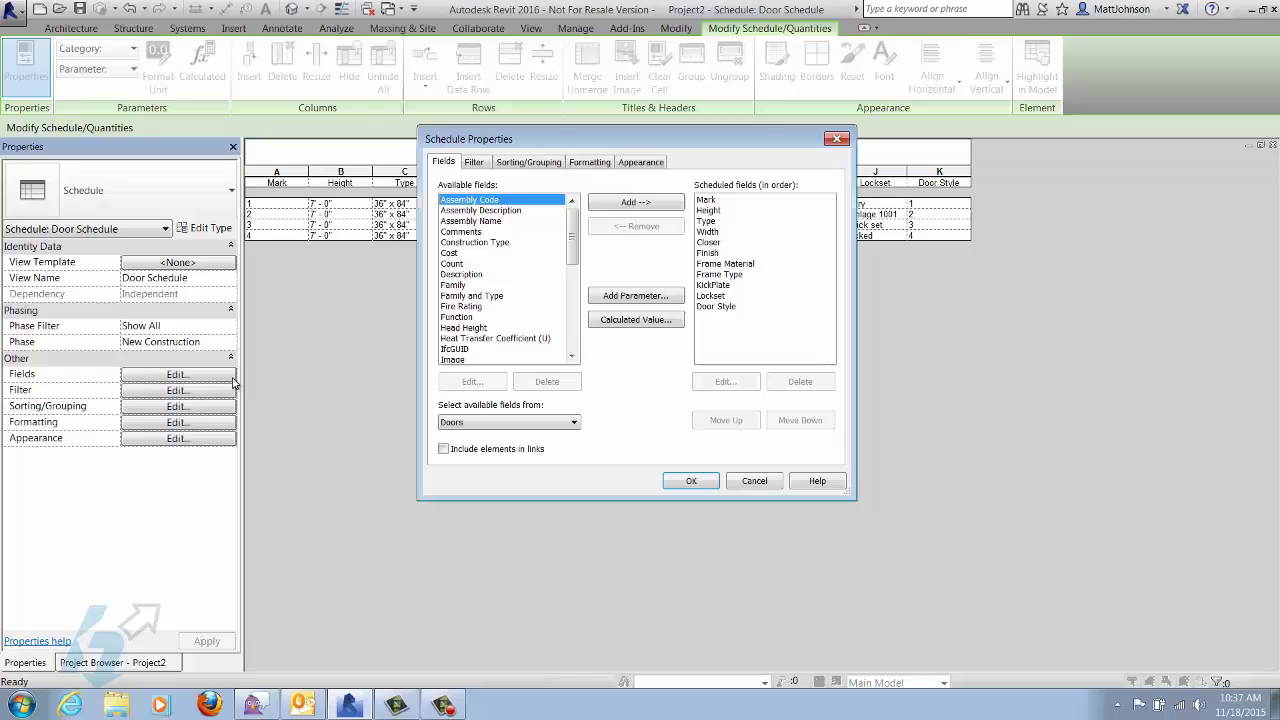
{"action": "left_click", "coordinate": [600, 164]}
{"action": "left_click", "coordinate": [472, 305]}
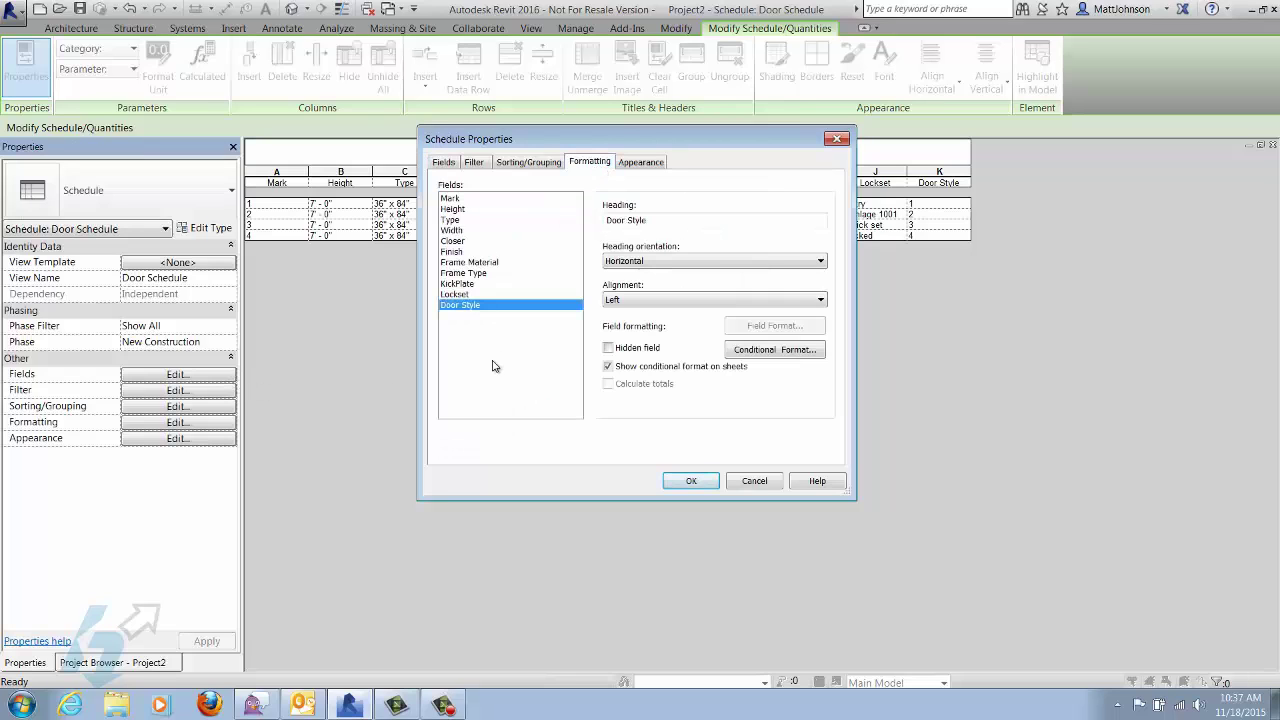
{"action": "left_click", "coordinate": [608, 349]}
{"action": "left_click", "coordinate": [691, 481]}
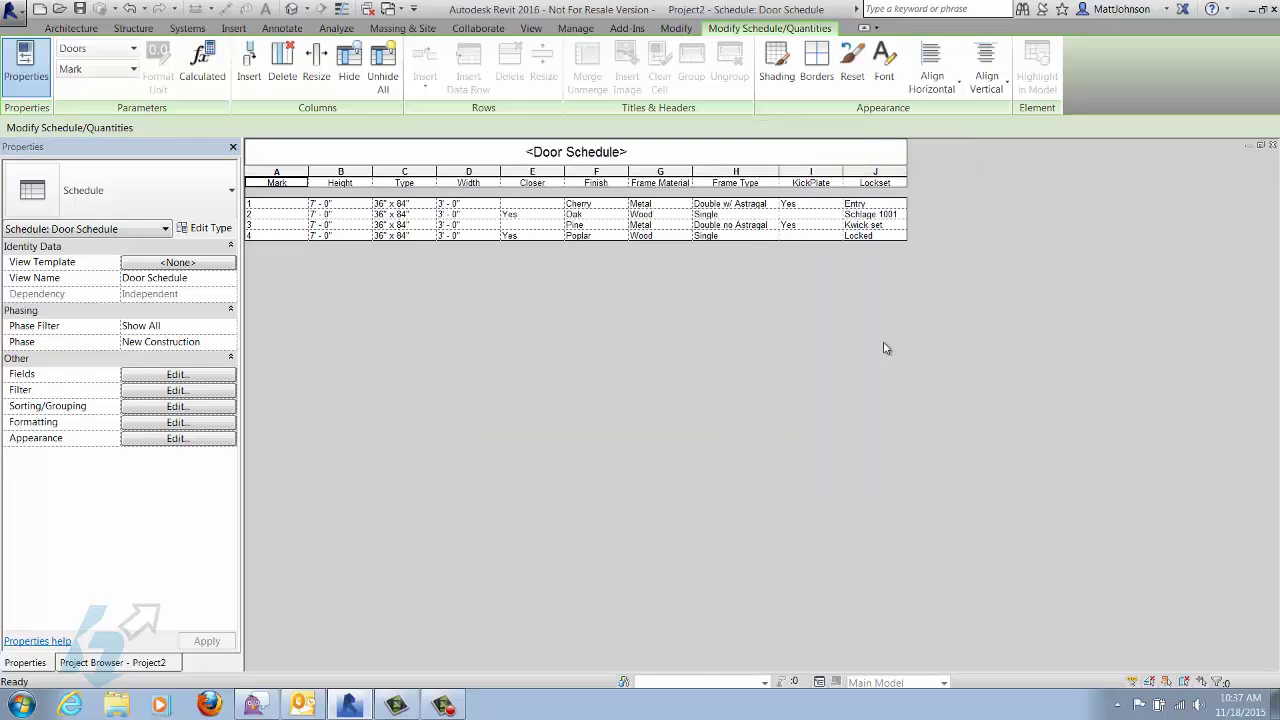
{"action": "left_click", "coordinate": [1273, 146]}
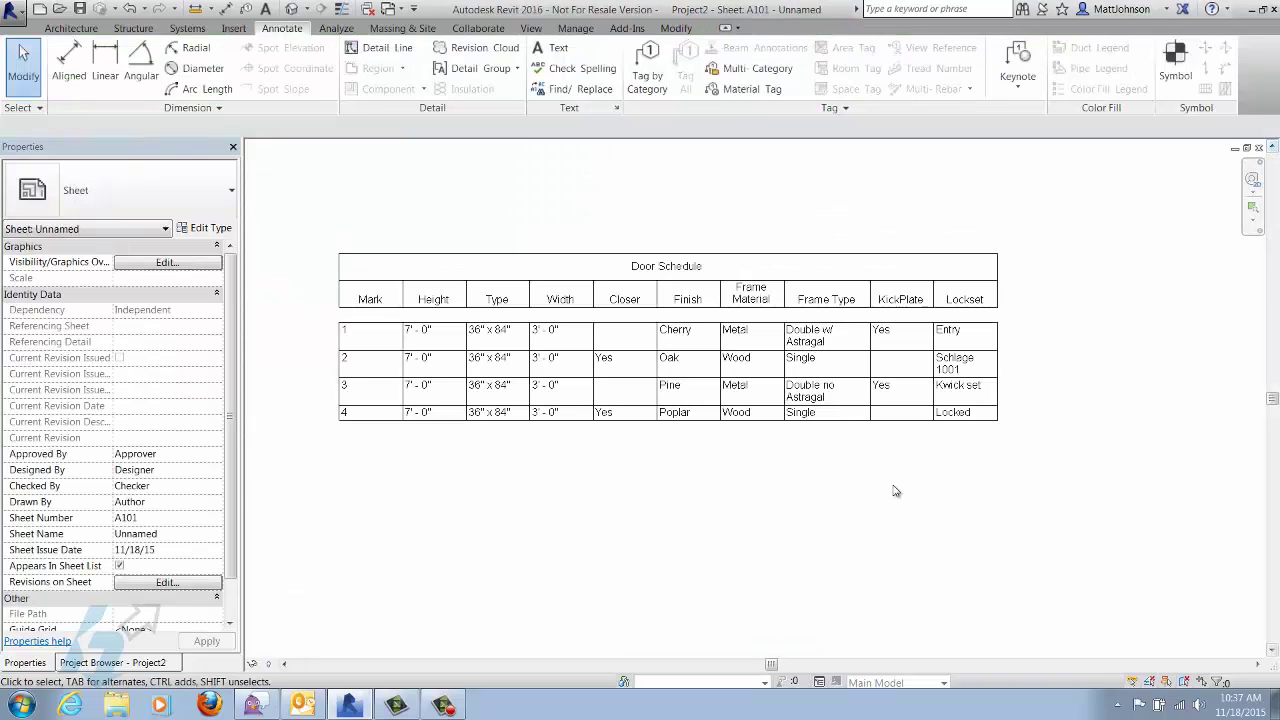